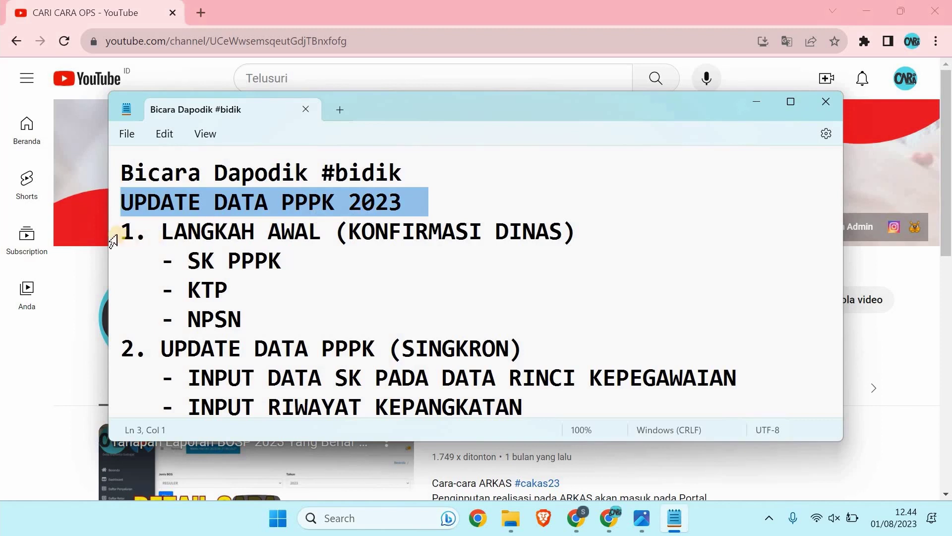
Step: Highlight outline step 1 LANGKAH AWAL and its SK PPPK, KTP and NPSN items
triple_click(192, 234)
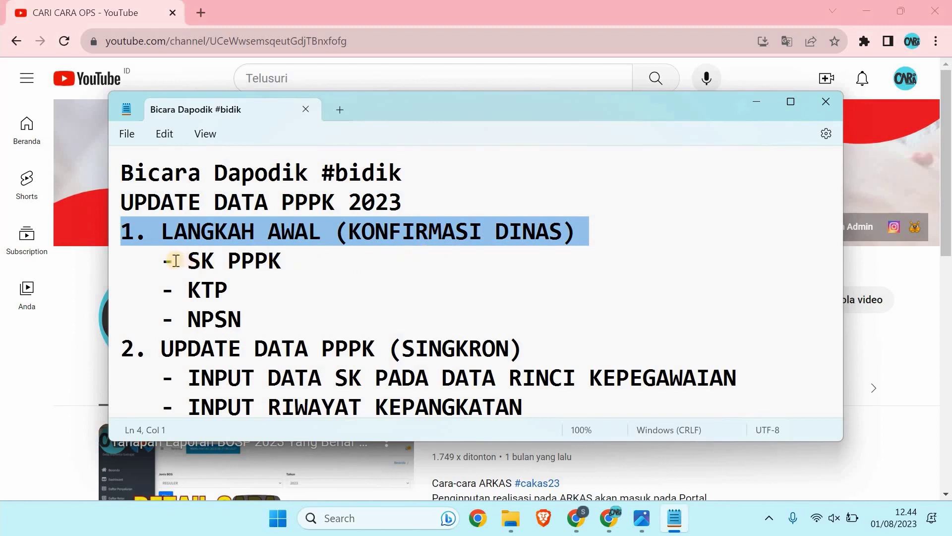
drag(164, 260, 273, 277)
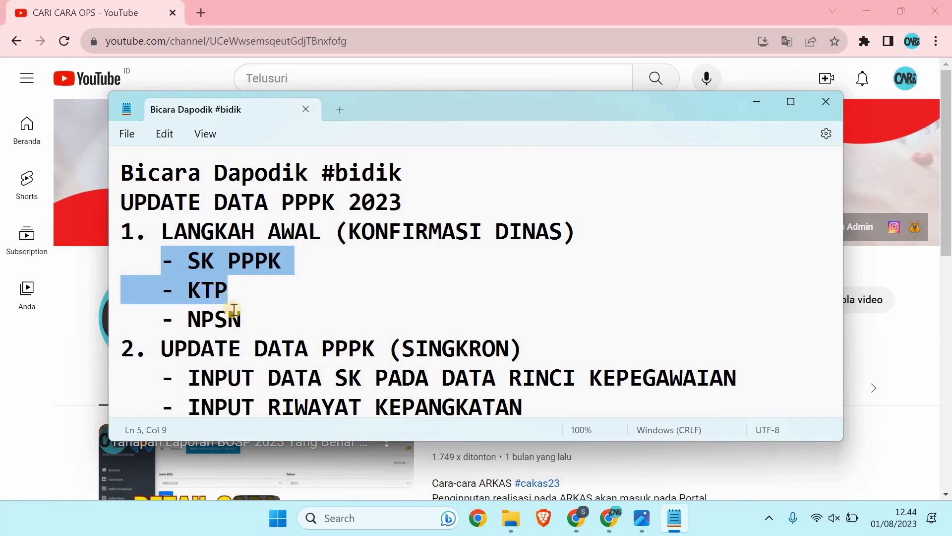
click(168, 319)
drag(162, 317, 242, 317)
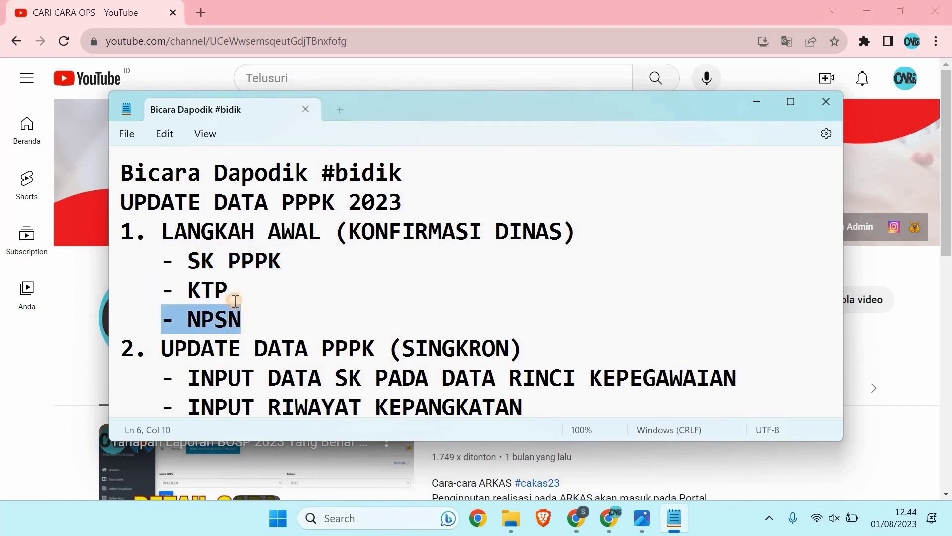
click(168, 255)
Step: Highlight KONFIRMASI DINAS and step 2 UPDATE DATA PPPK (SINGKRON), then switch to Dapodik
drag(353, 232, 564, 233)
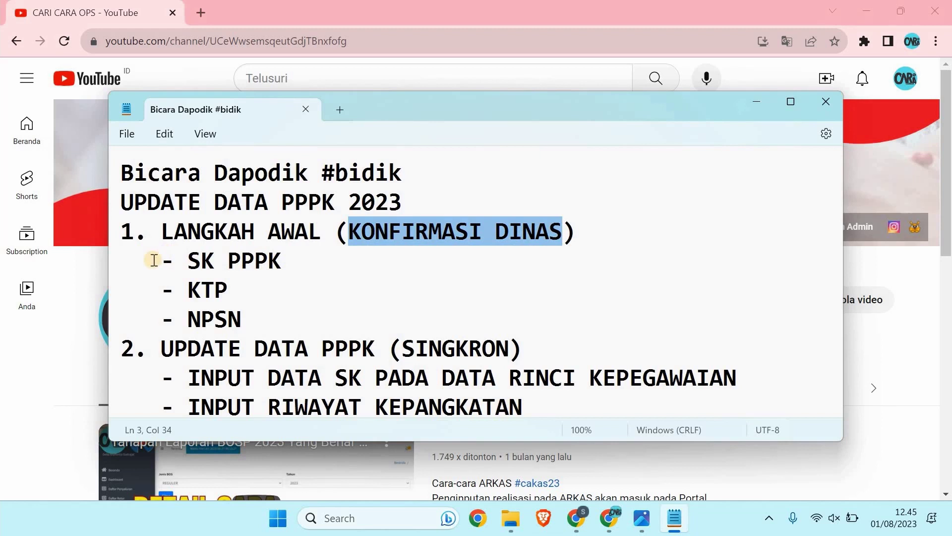
click(280, 279)
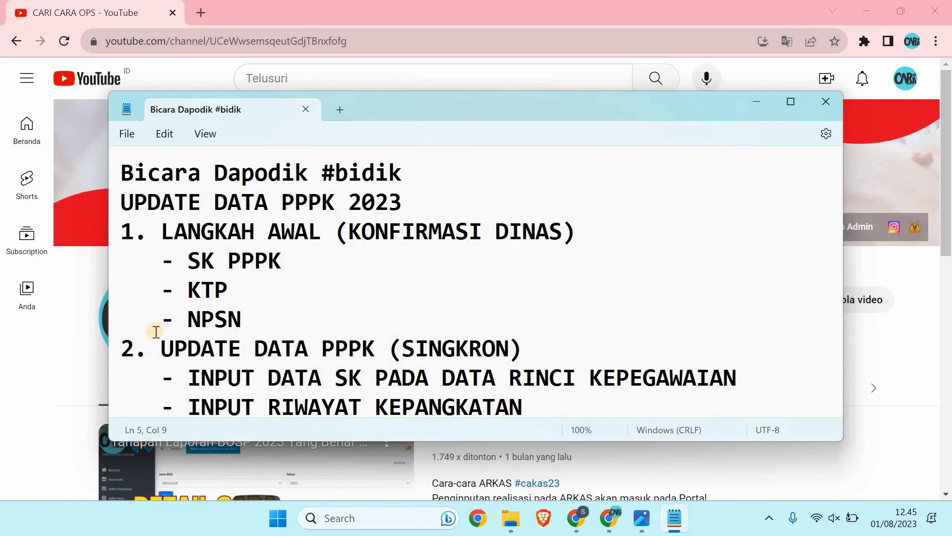
drag(125, 349, 535, 348)
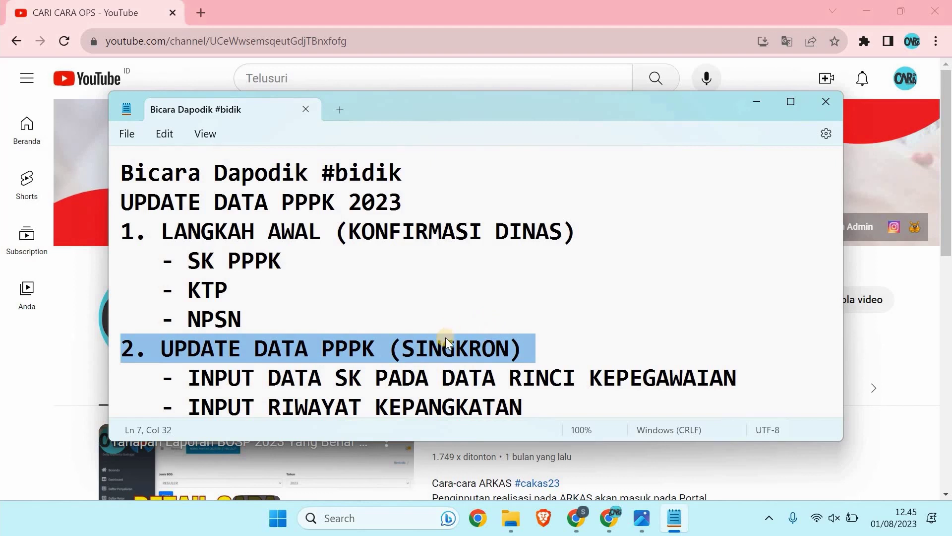
click(580, 523)
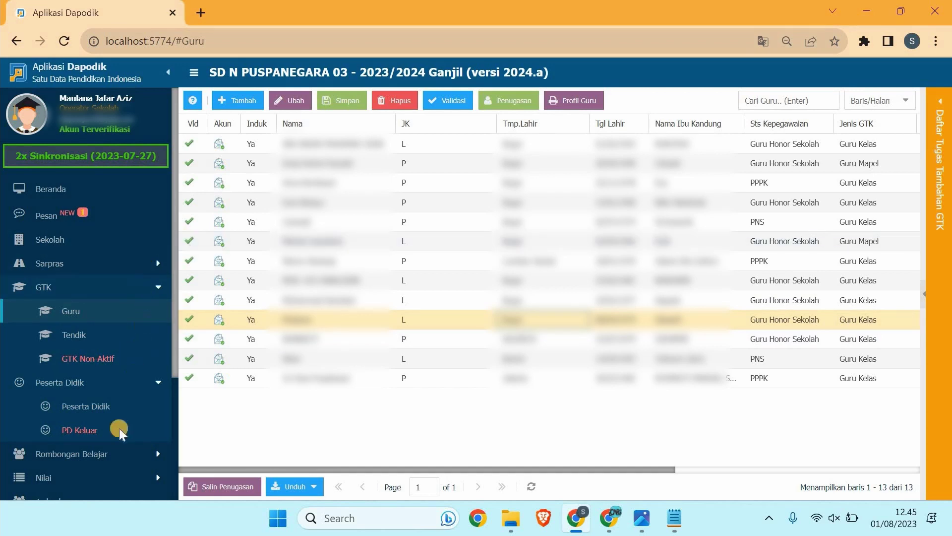
Step: Log out, then sign back in with a saved login under the Kepala Sekolah role
scroll(120, 427, down, 4)
click(103, 491)
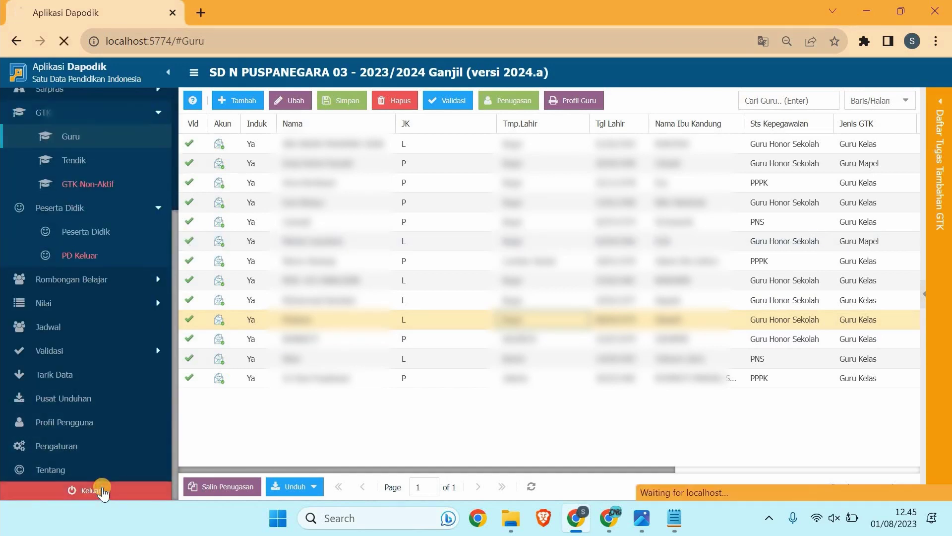
click(337, 237)
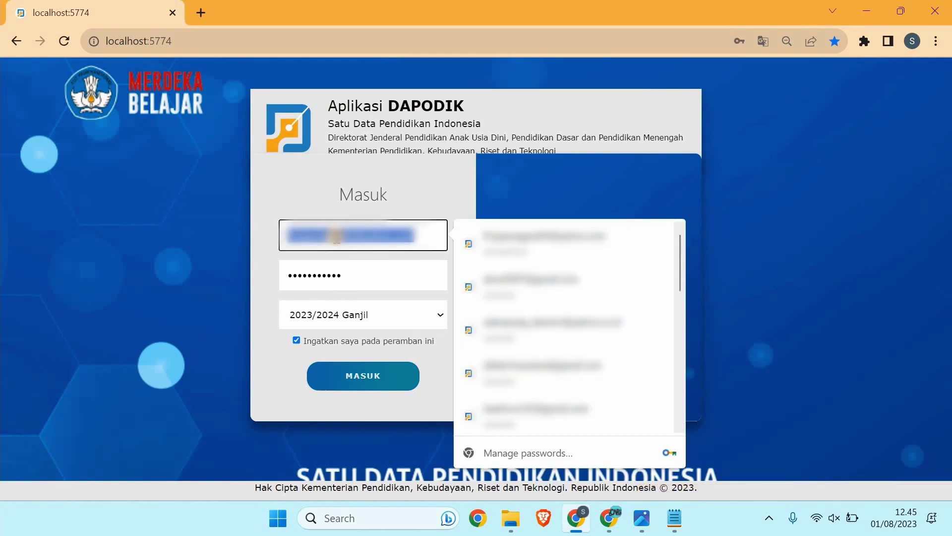
text(sr)
click(408, 274)
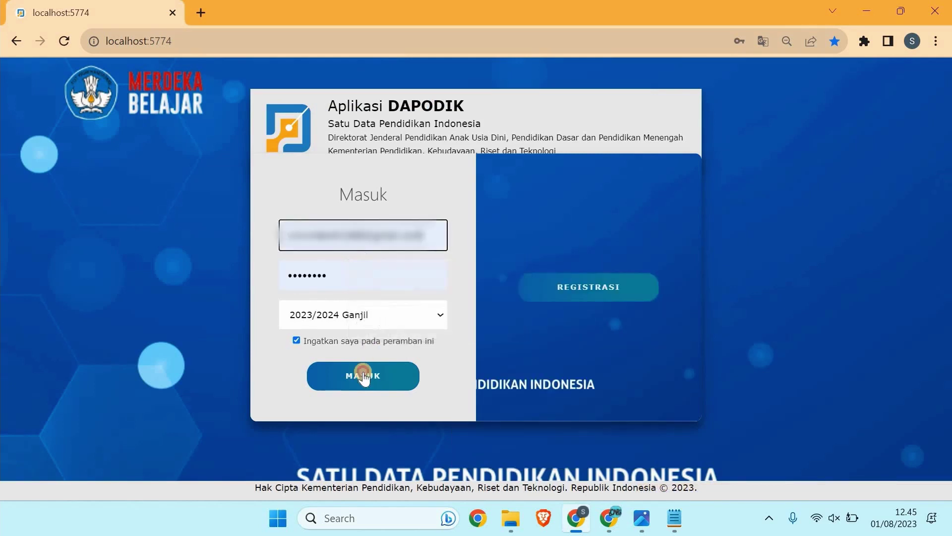
click(363, 372)
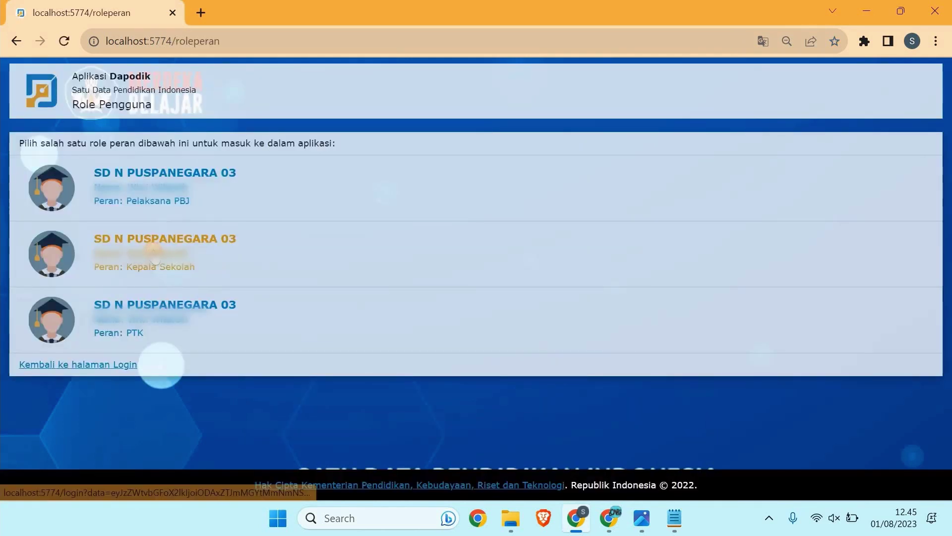
click(153, 251)
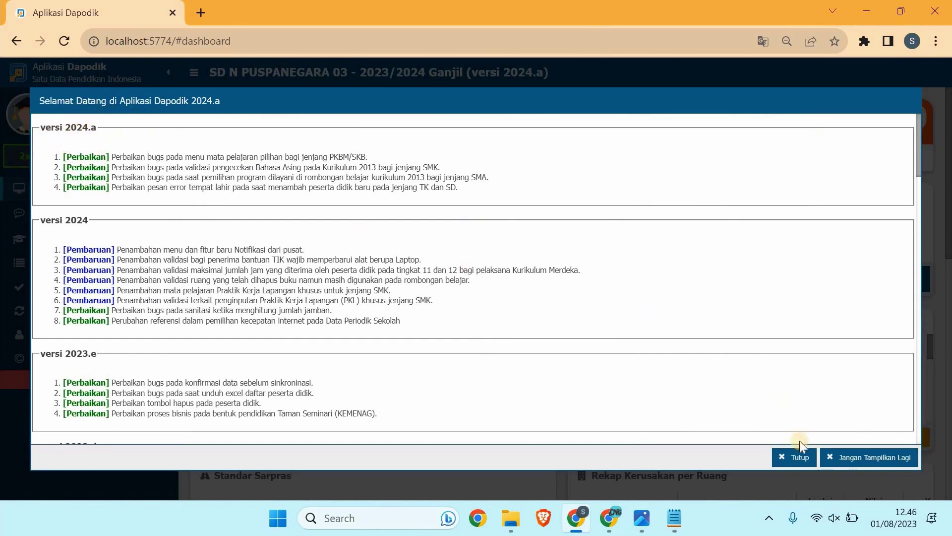
Step: Dismiss the welcome notes and review Validasi Lokal's Sarpras, Peserta Didik, Rombel and Pembelajaran tabs
click(798, 456)
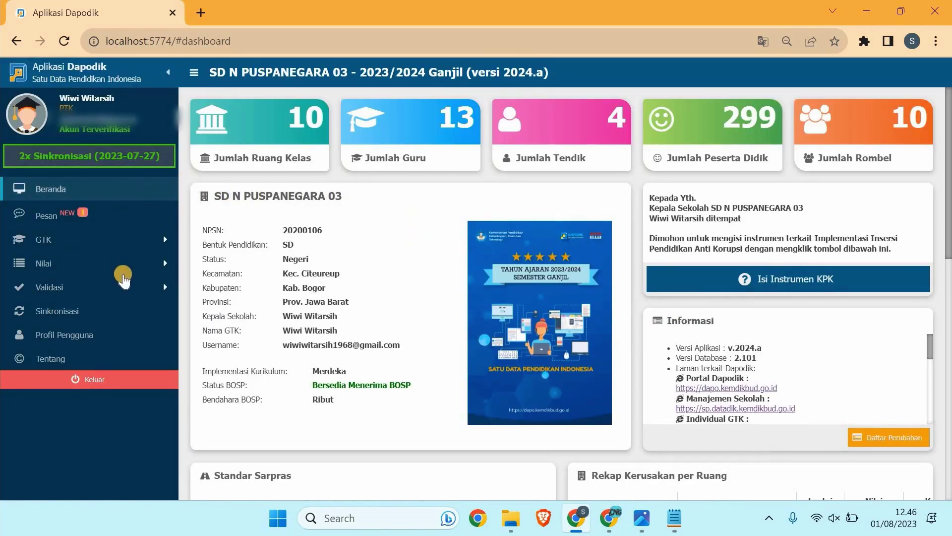
click(127, 295)
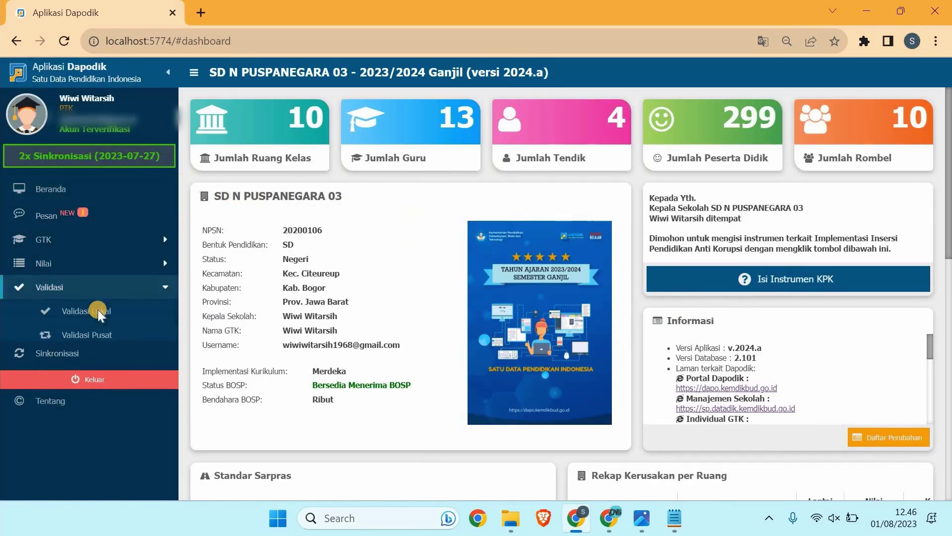
click(98, 310)
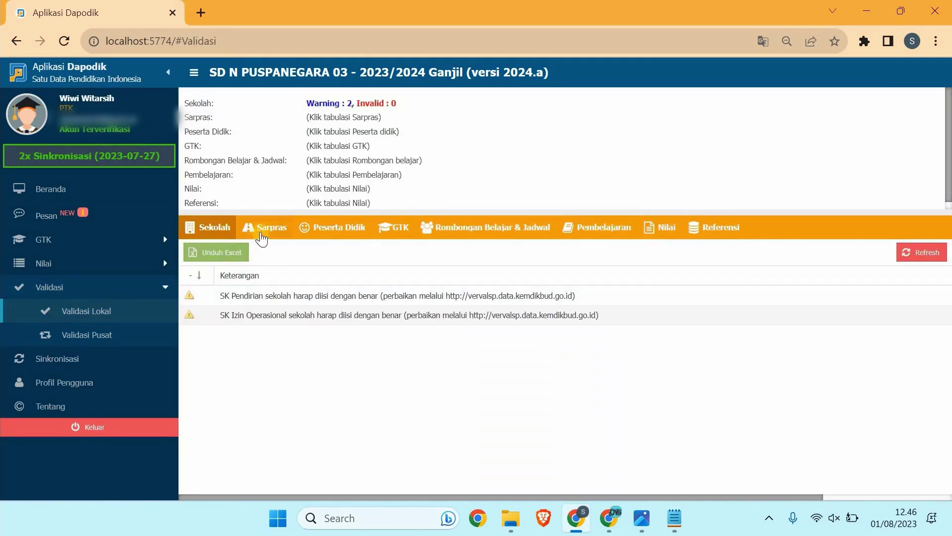
click(268, 239)
click(340, 240)
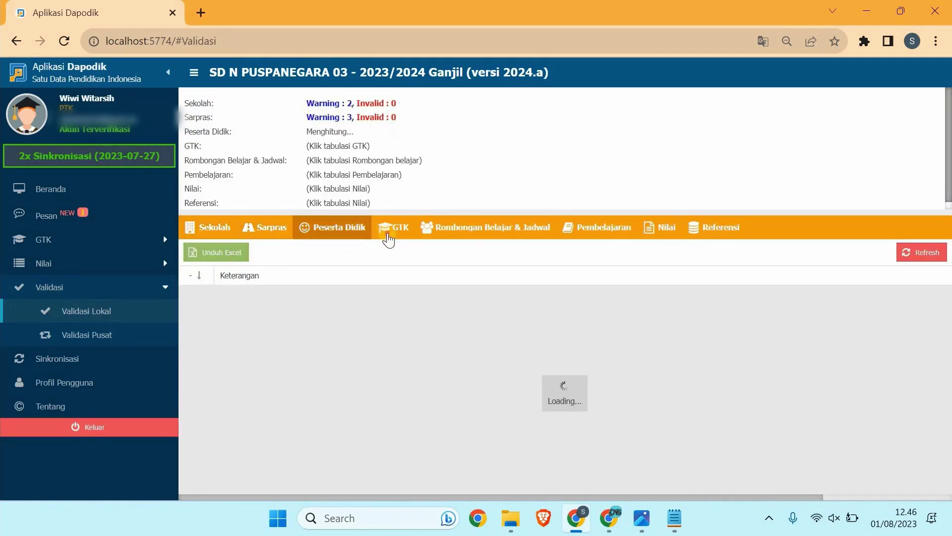
click(486, 229)
click(596, 230)
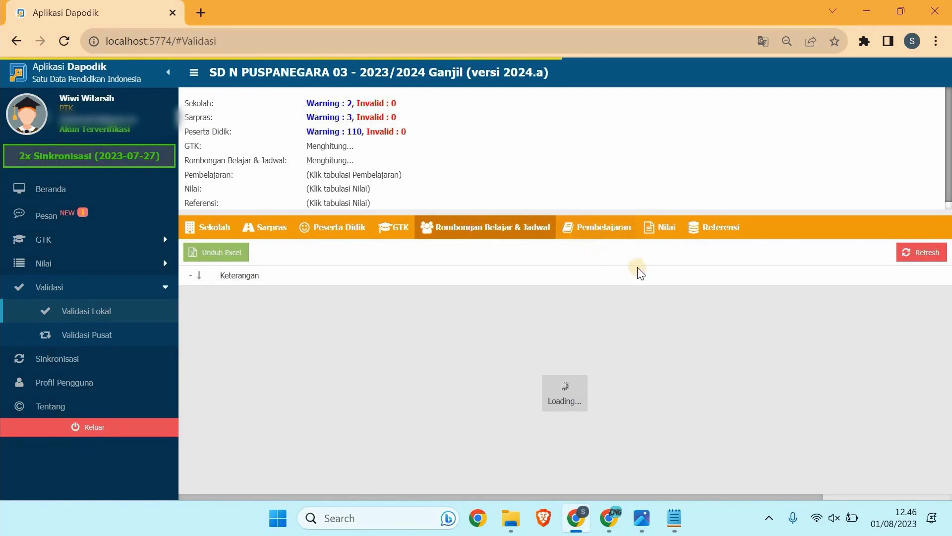
Step: Check the Nilai and Referensi tabs, then start Sinkronisasi of the school data
click(668, 232)
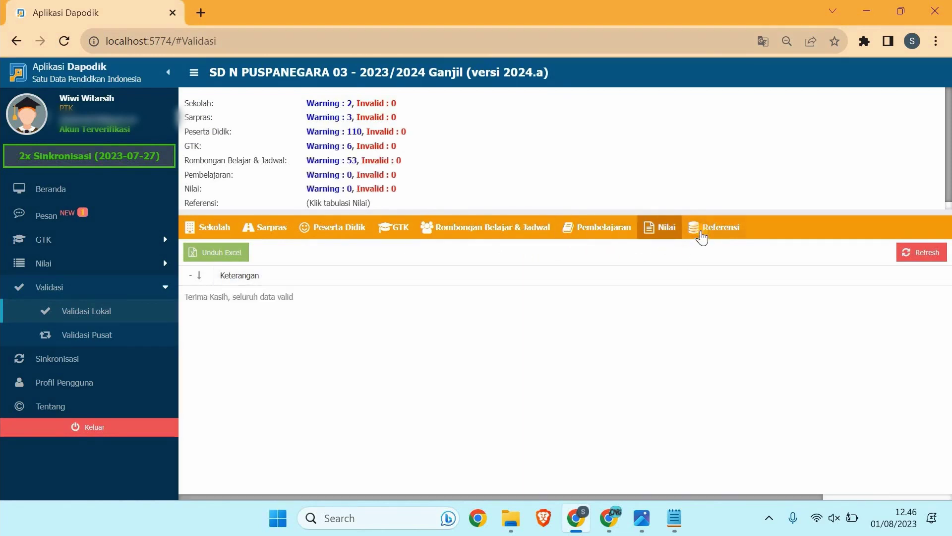
click(702, 238)
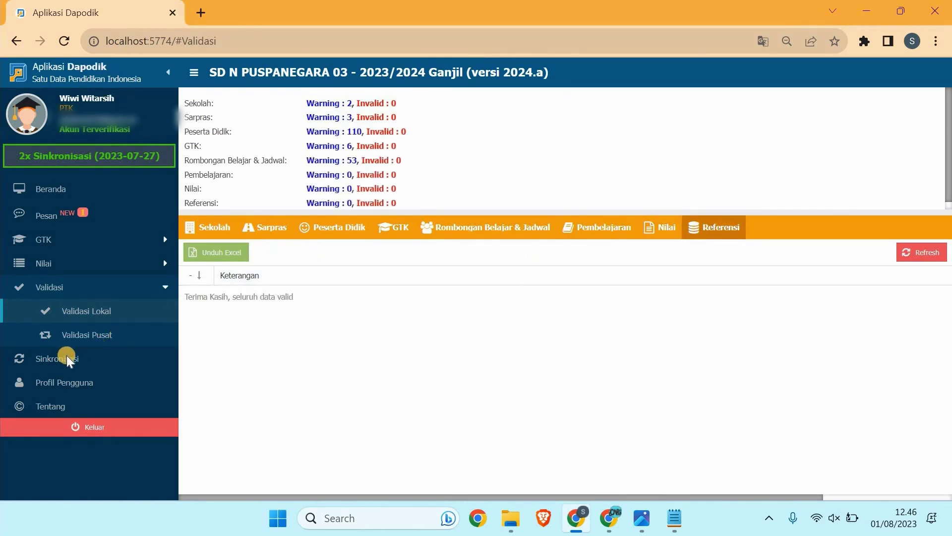
click(68, 359)
click(530, 336)
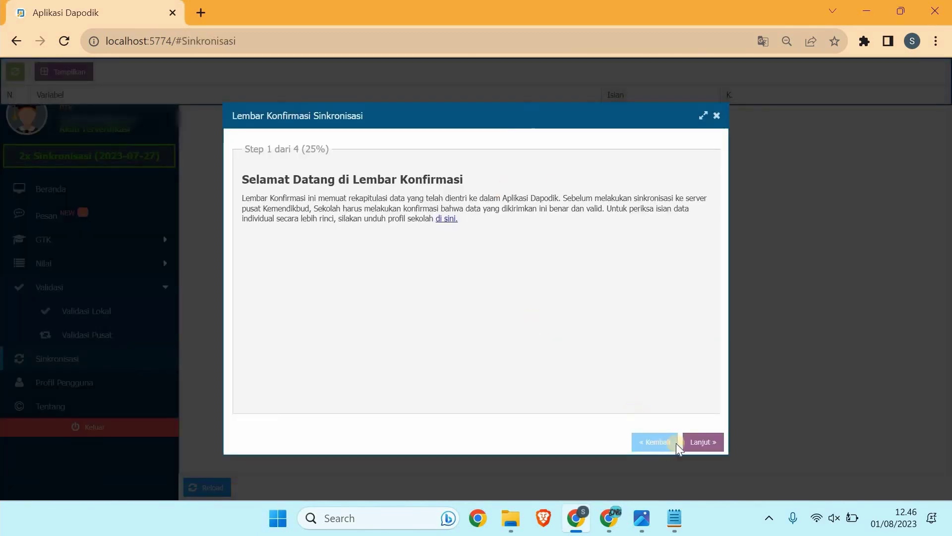
Step: Continue despite the 174 warnings and tick every row of the data confirmation checklist
click(693, 441)
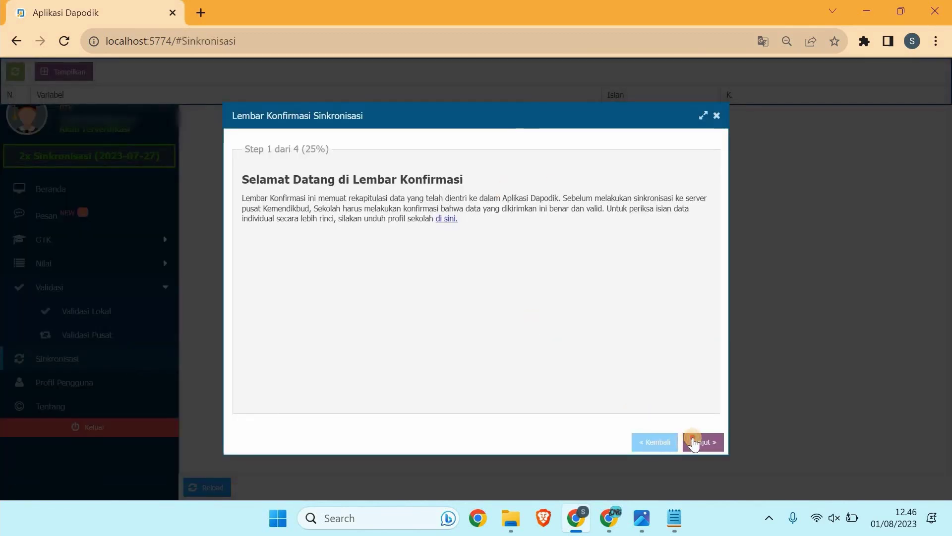
click(299, 185)
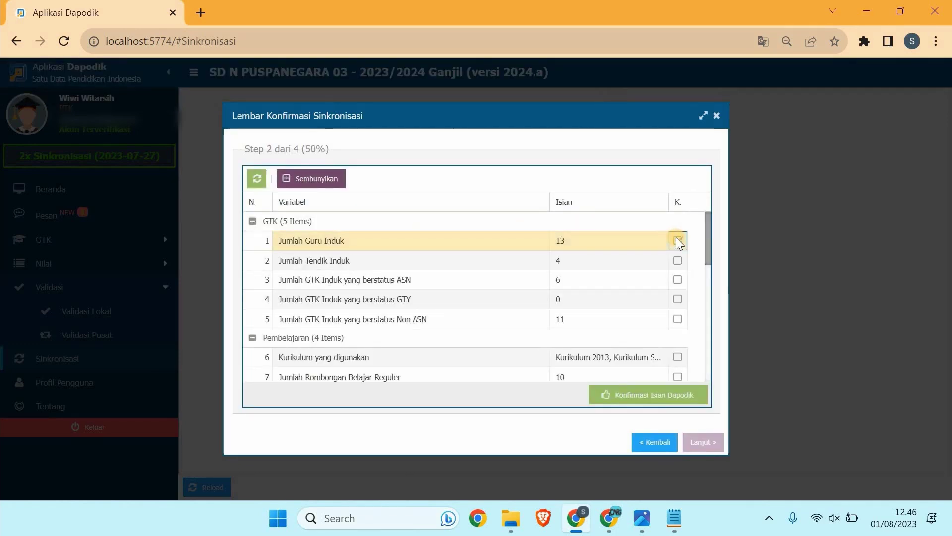
key(Down)
key(Down)
key(Down)
key(Up)
key(Up)
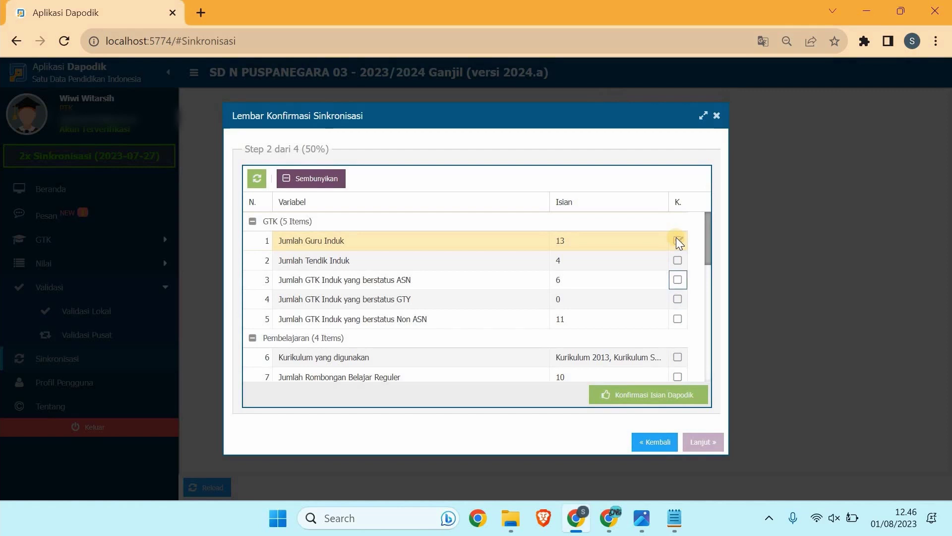
key(space)
key(Down)
key(space)
key(Down)
key(space)
key(Down)
key(space)
key(Down)
key(space)
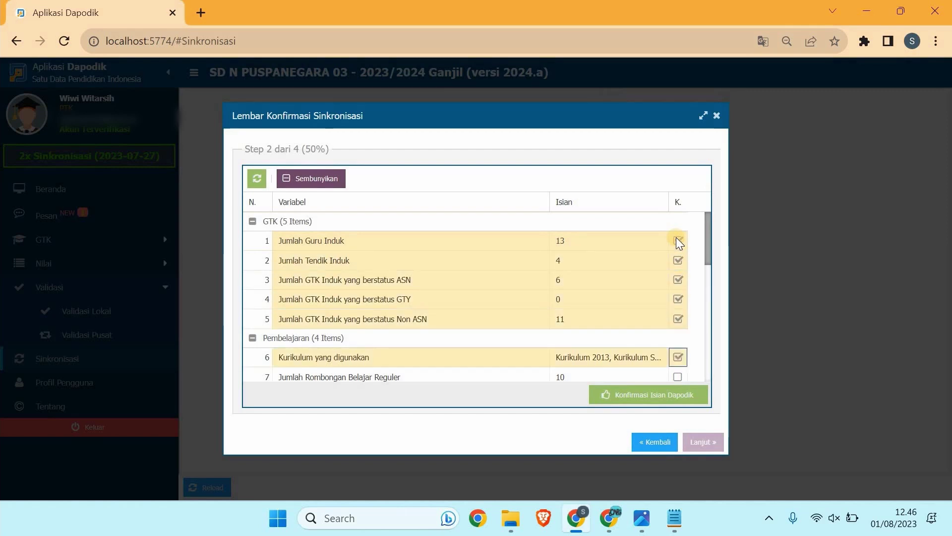
key(Down)
key(space)
key(Down)
key(space)
key(Down)
key(space)
key(Down)
key(space)
key(Down)
key(space)
key(Down)
key(space)
key(Down)
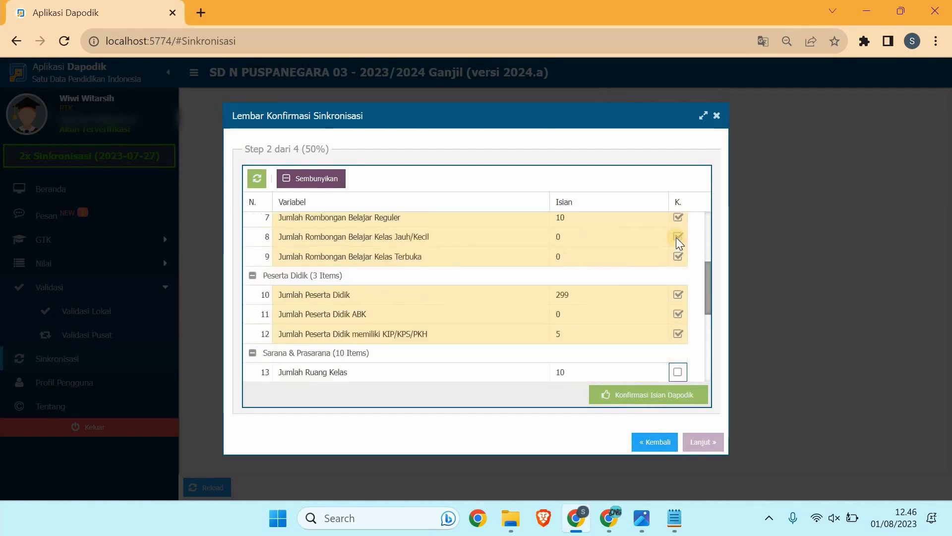
key(space)
key(Down)
key(space)
key(Down)
key(space)
key(Down)
key(space)
key(Down)
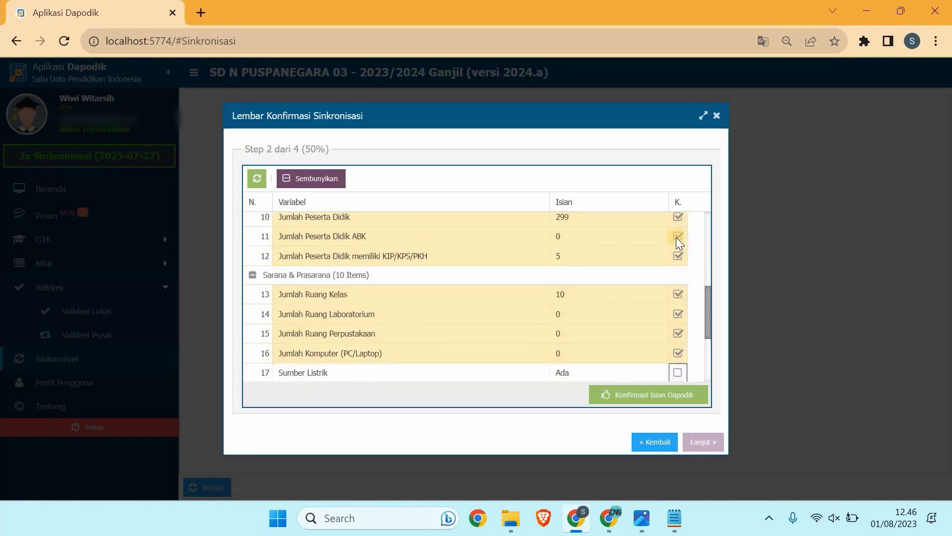
key(space)
key(Down)
key(space)
key(Down)
key(space)
key(Down)
key(space)
key(Down)
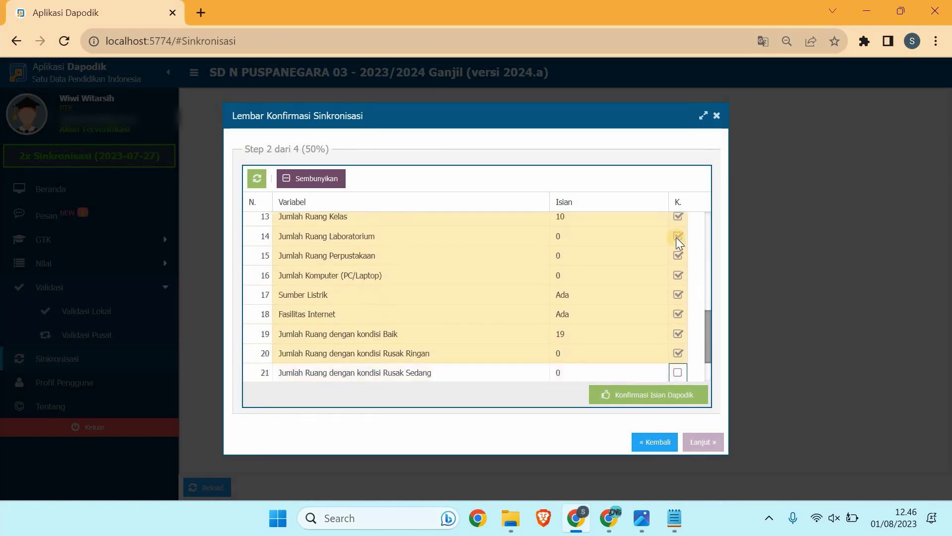
key(space)
key(Down)
key(space)
key(Down)
key(space)
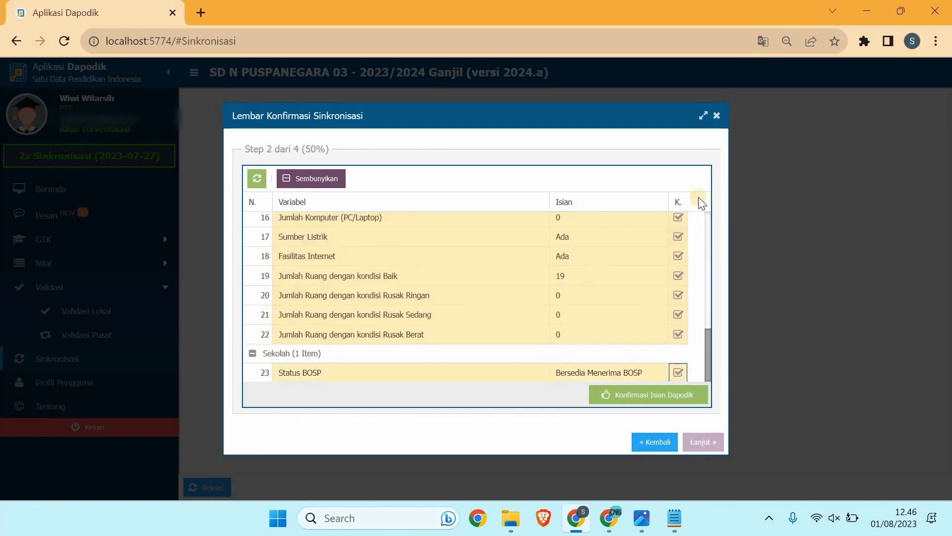
Step: Confirm the checked figures, then save the facility answers and confirm they are correct
click(625, 401)
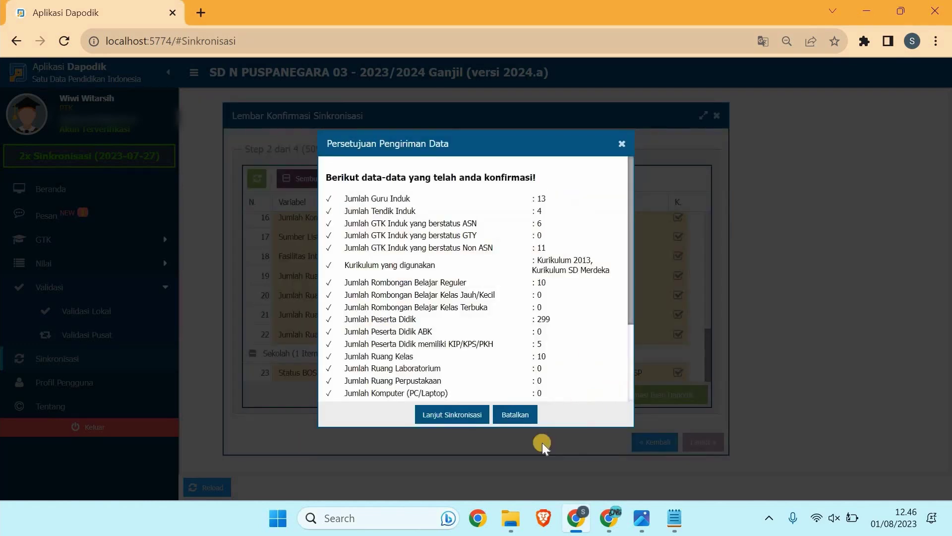
click(450, 413)
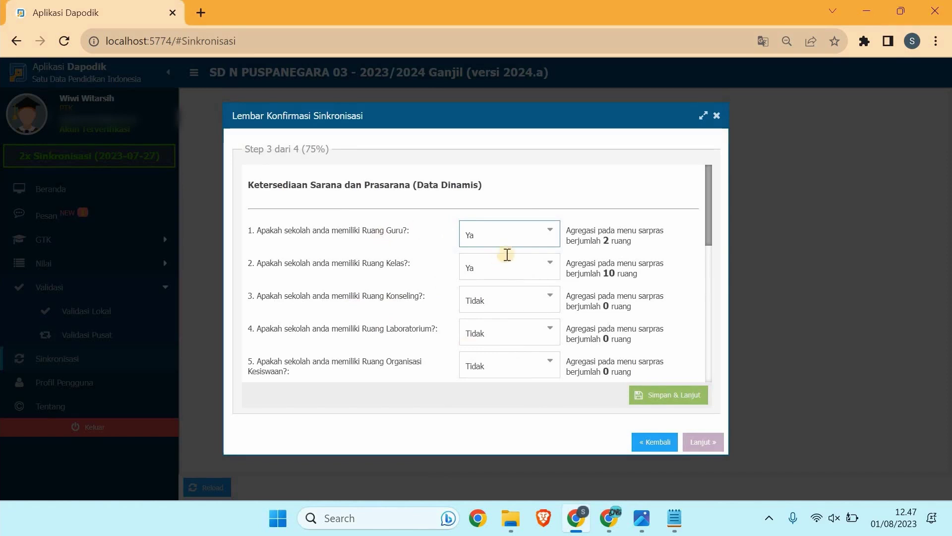
scroll(340, 259, down, 10)
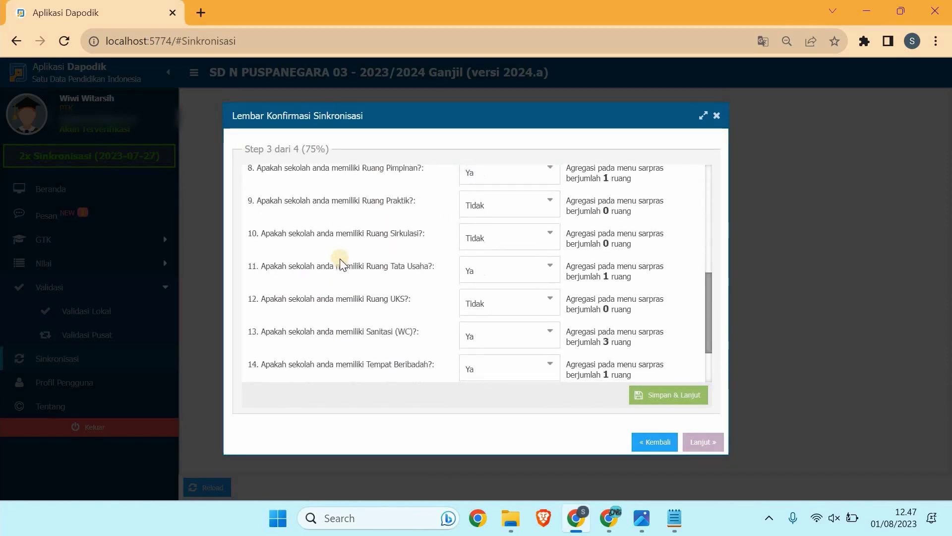
scroll(441, 228, up, 10)
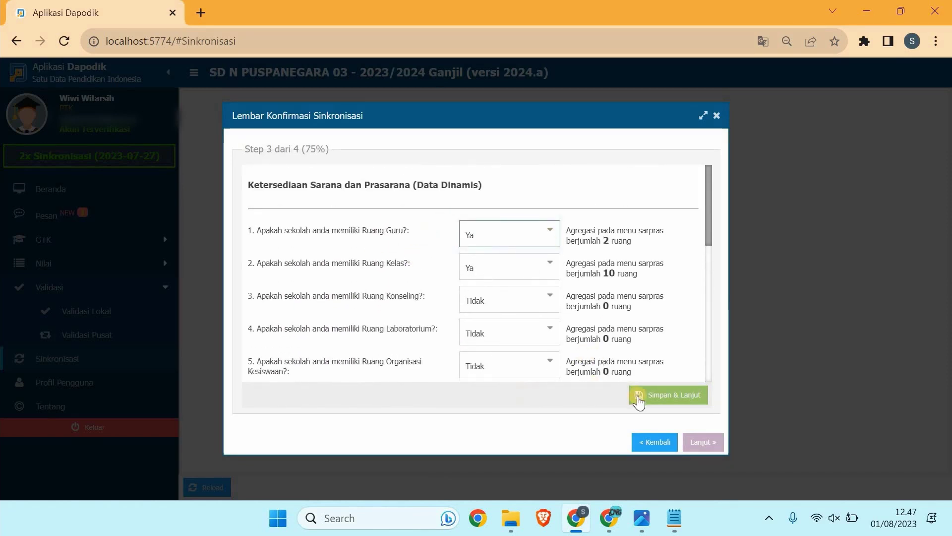
click(664, 401)
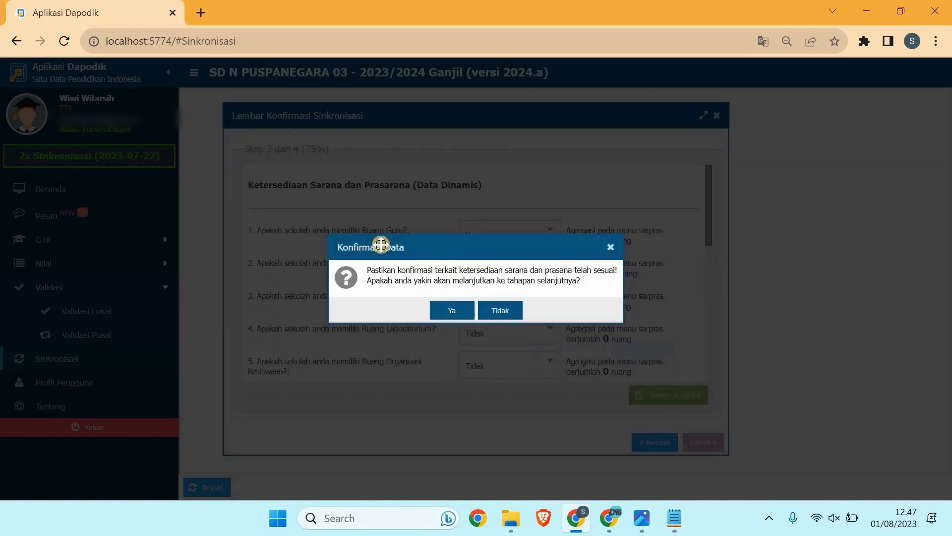
click(449, 311)
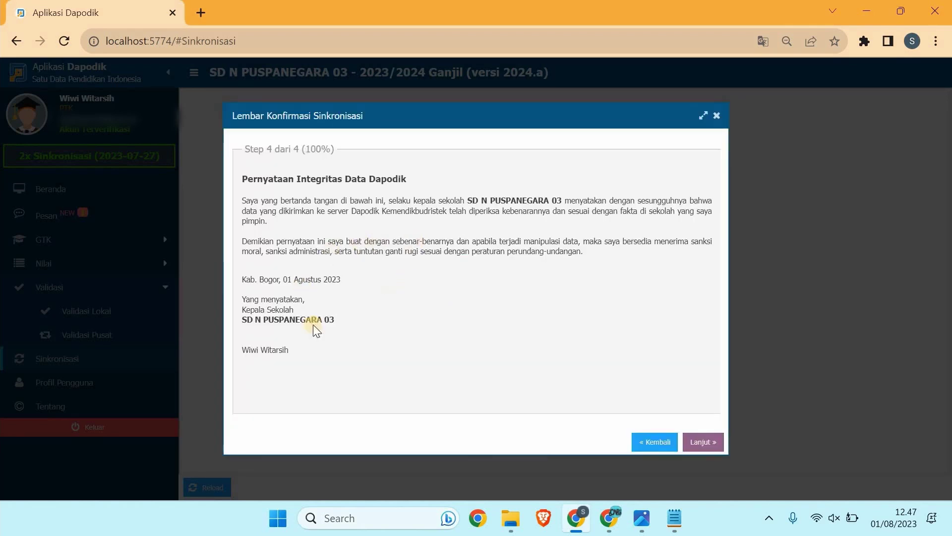
Step: Pass the integrity statement and run SINKRONISASI until it finishes in 2 minutes 35 seconds
click(718, 441)
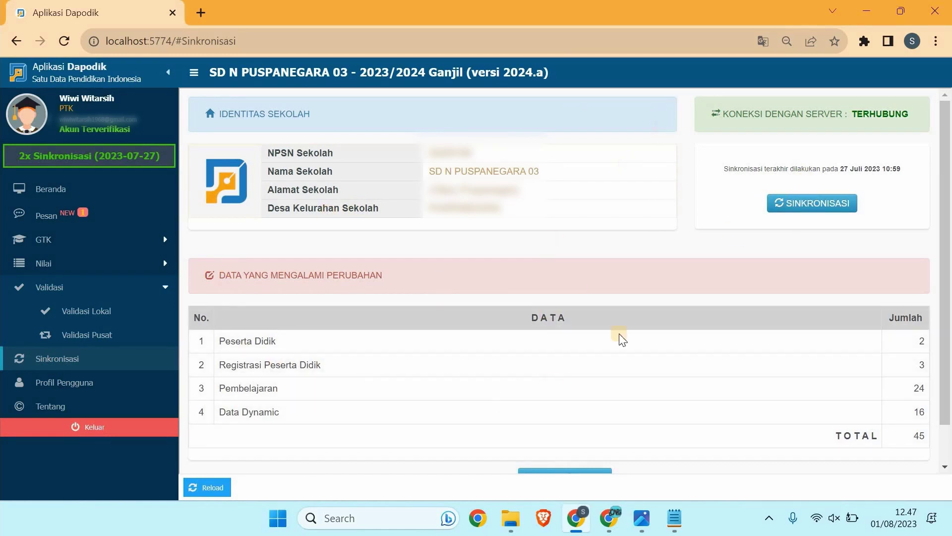
click(812, 208)
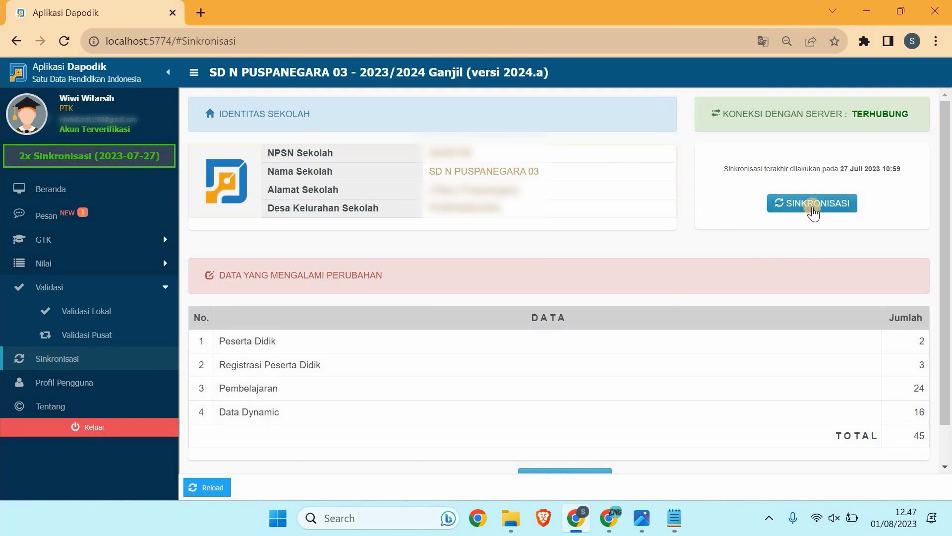
click(812, 206)
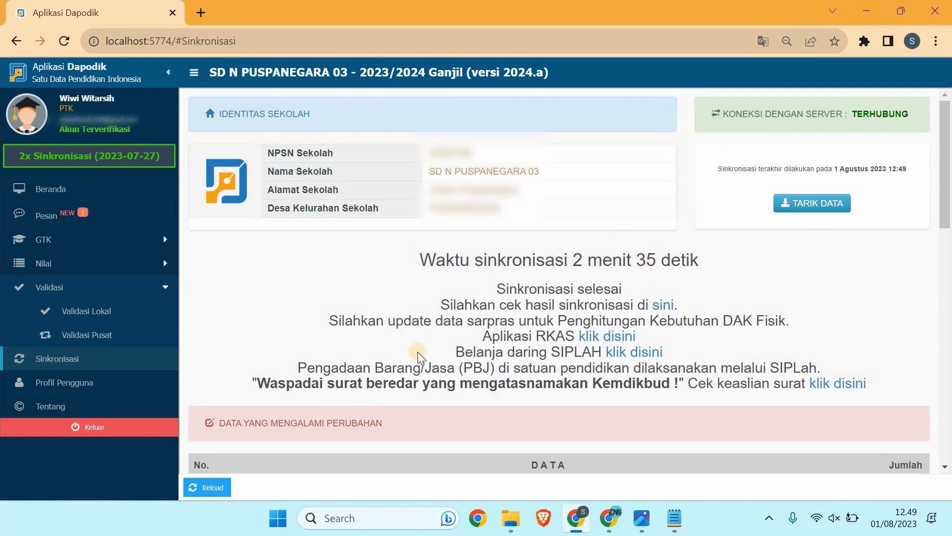
Step: Scroll through the synchronisation result tables to review them
scroll(290, 407, down, 3)
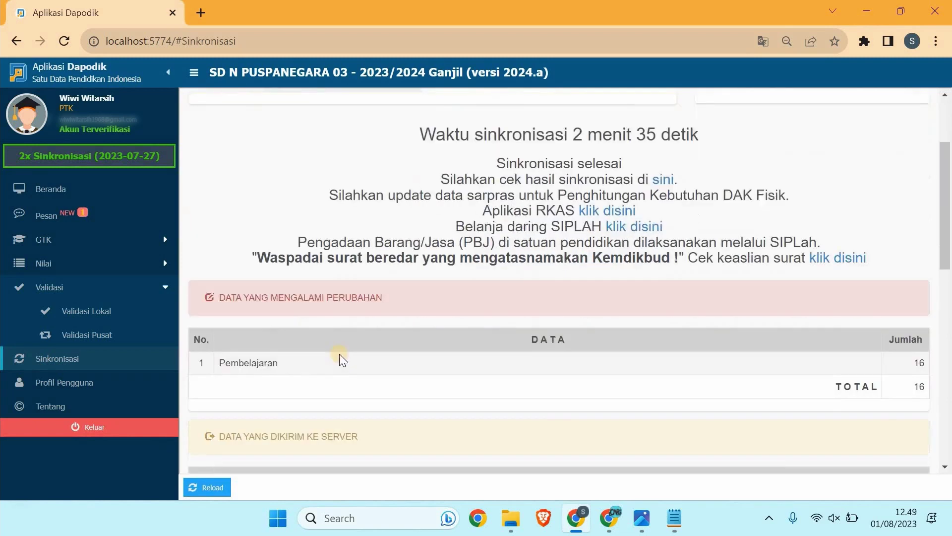
scroll(294, 353, down, 3)
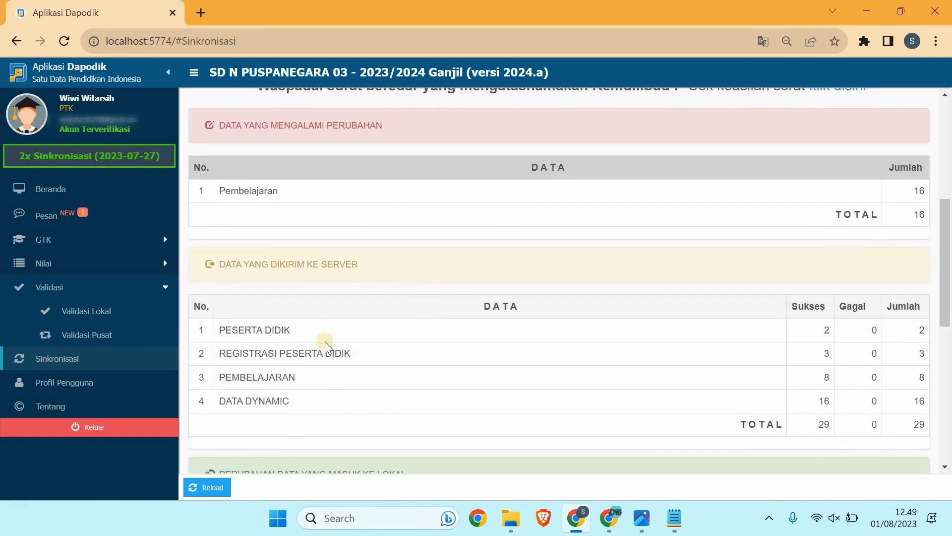
scroll(352, 368, down, 5)
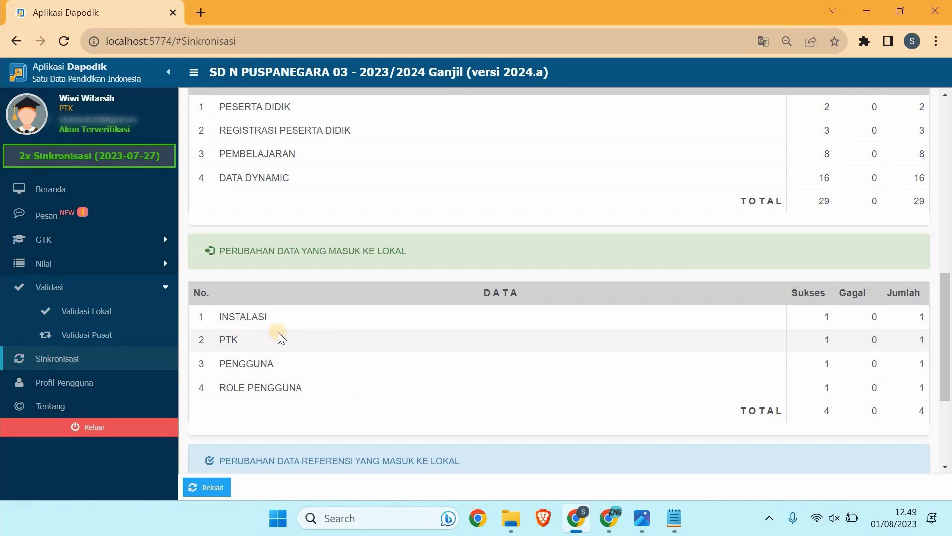
scroll(338, 338, down, 3)
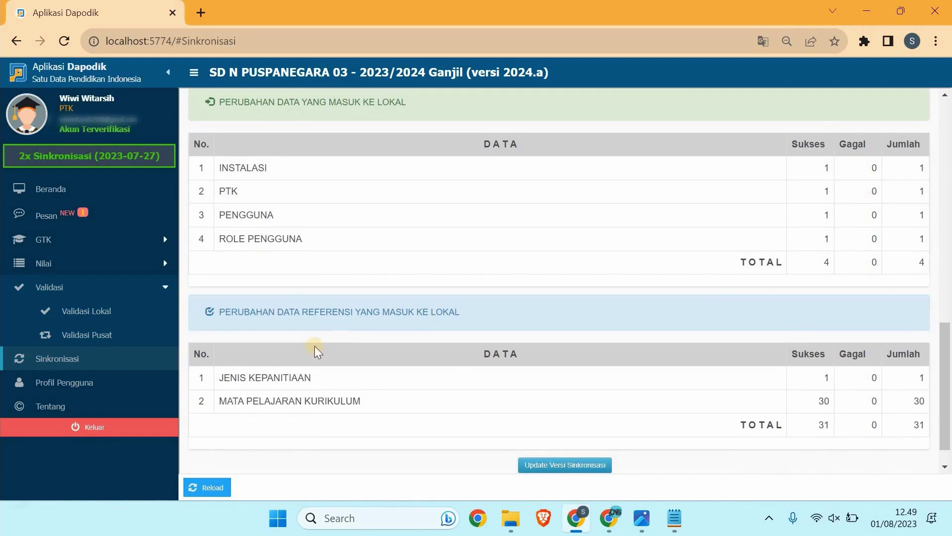
scroll(374, 335, down, 1)
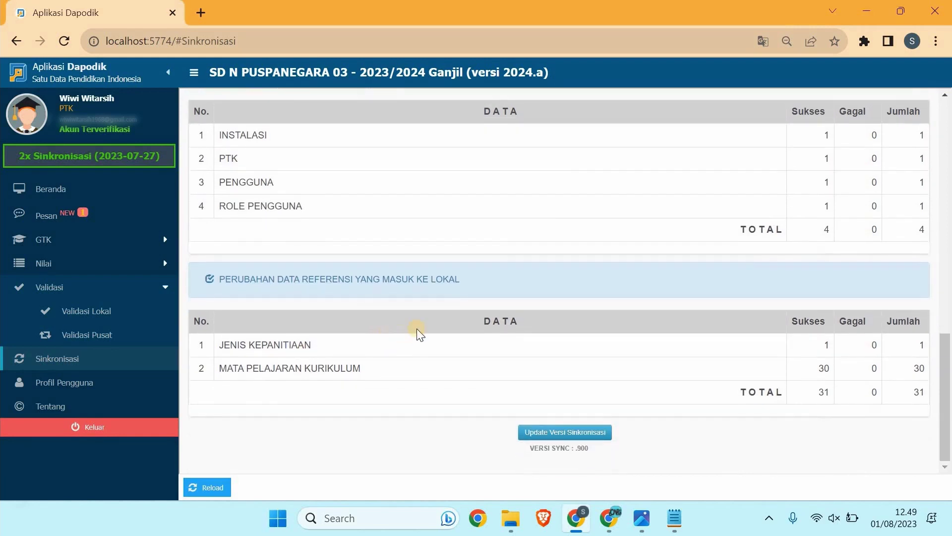
scroll(417, 328, up, 15)
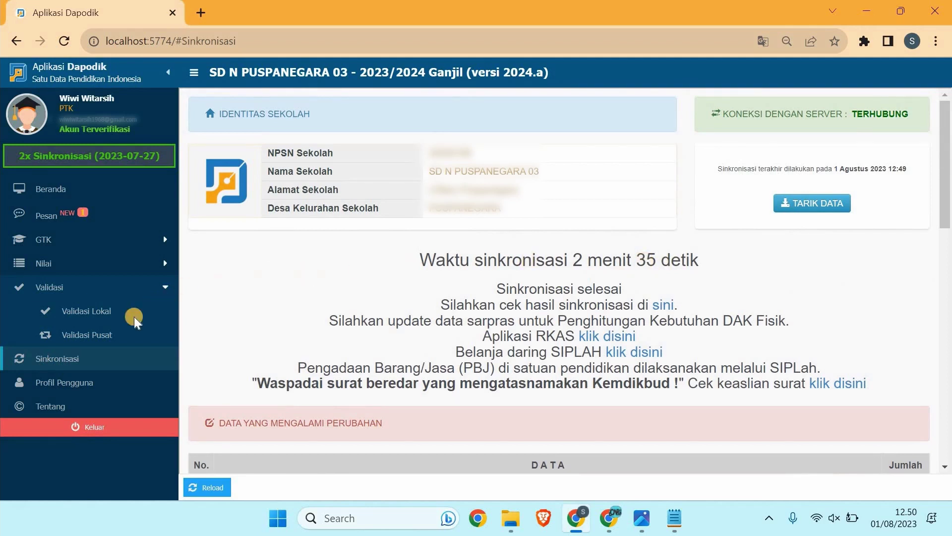
Step: Log out of Dapodik and select the email field on the login page
click(114, 428)
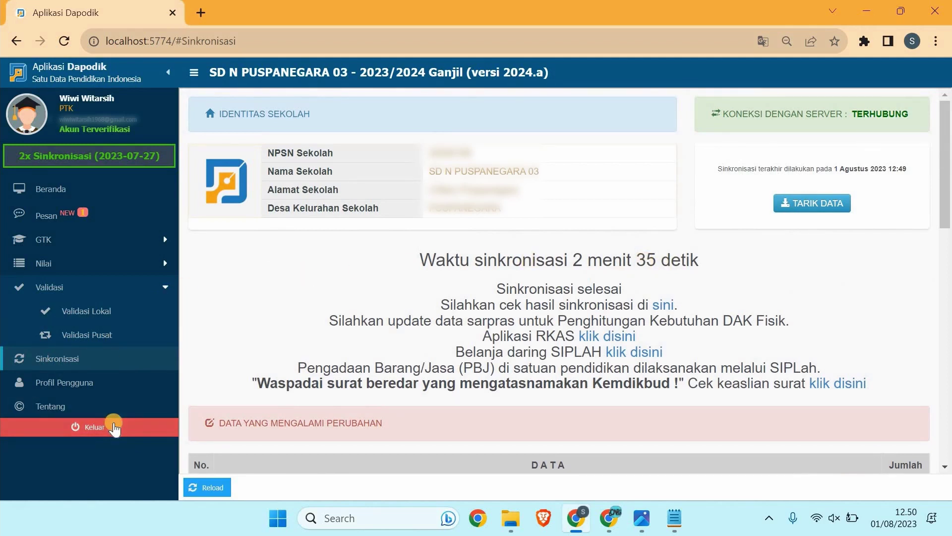
click(114, 426)
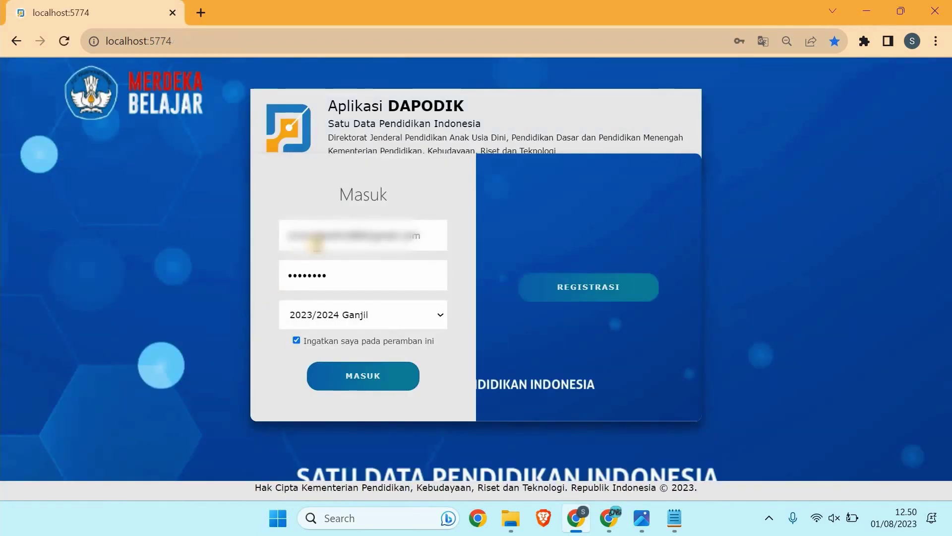
triple_click(320, 243)
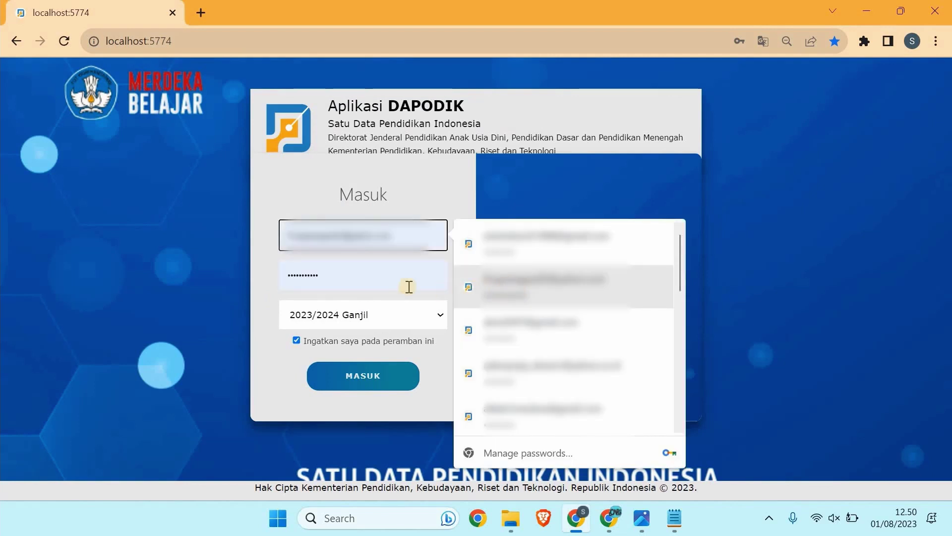
Step: Sign in with the second saved login under the Operator Sekolah role
key(Return)
click(362, 381)
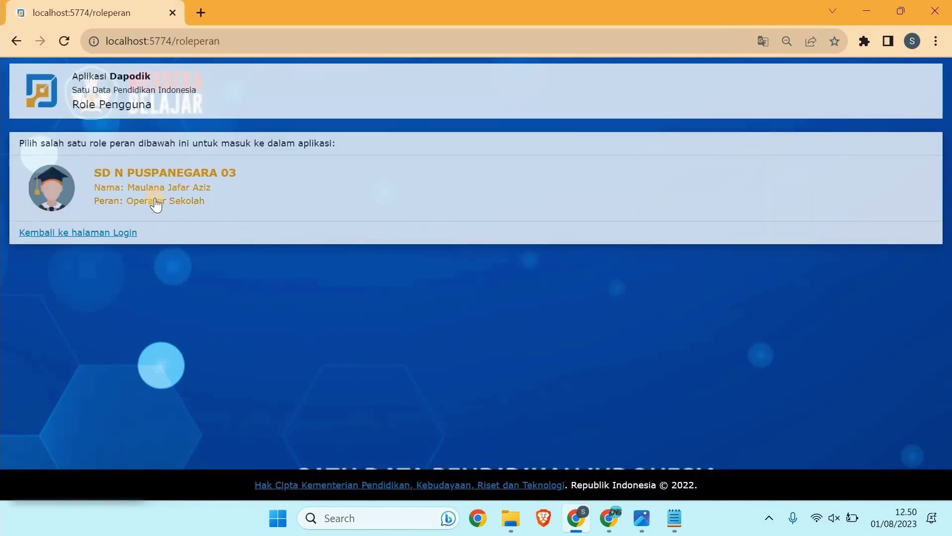
click(155, 201)
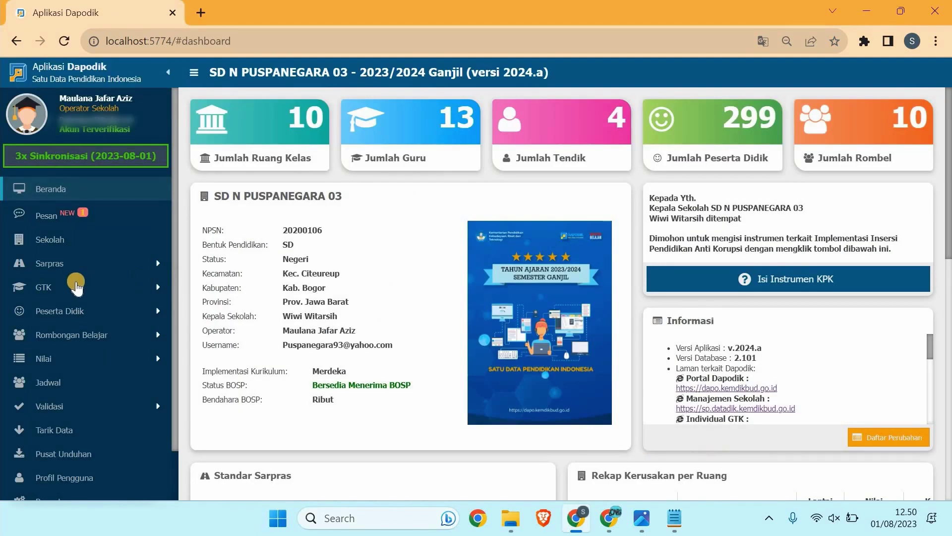
Step: Open GTK > Guru, select the PPPK teacher, and switch to the Notepad outline
click(76, 286)
click(72, 313)
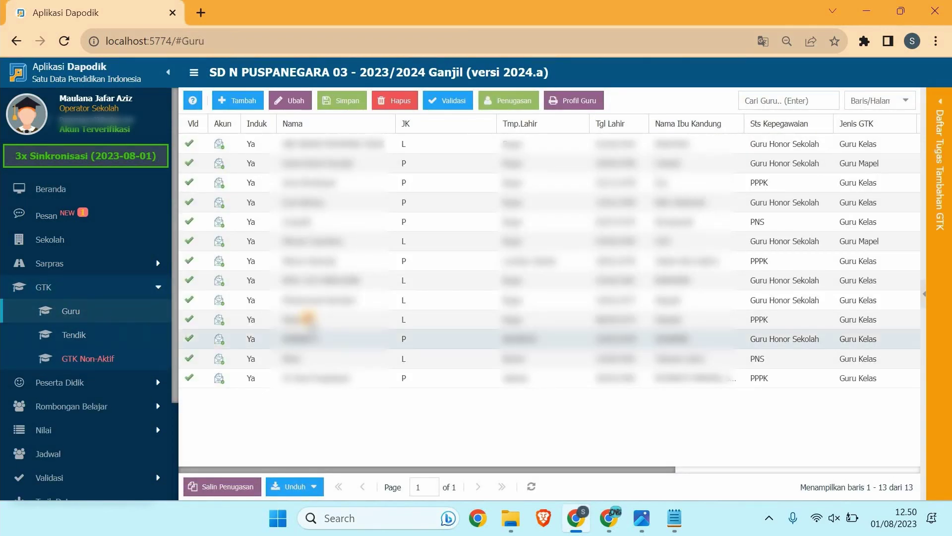
click(311, 319)
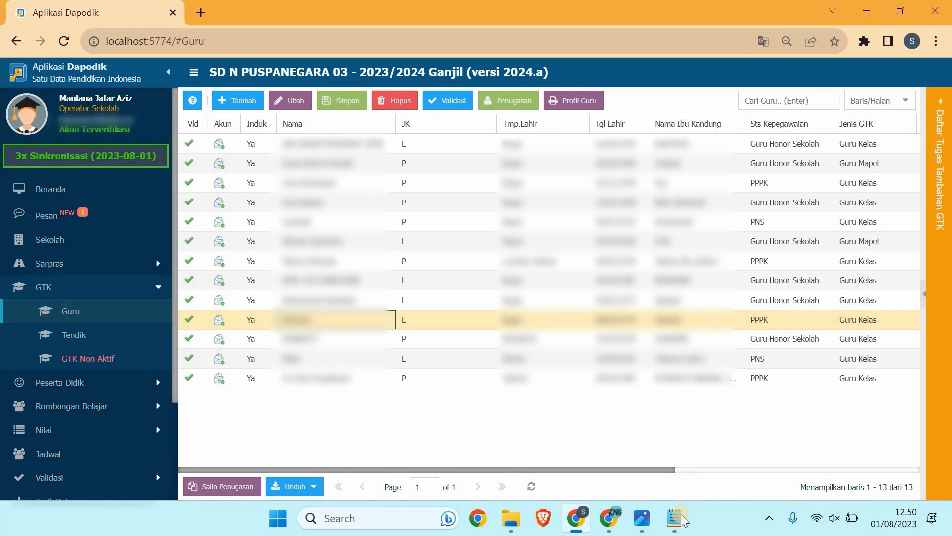
key(alt+Tab)
scroll(483, 382, down, 1)
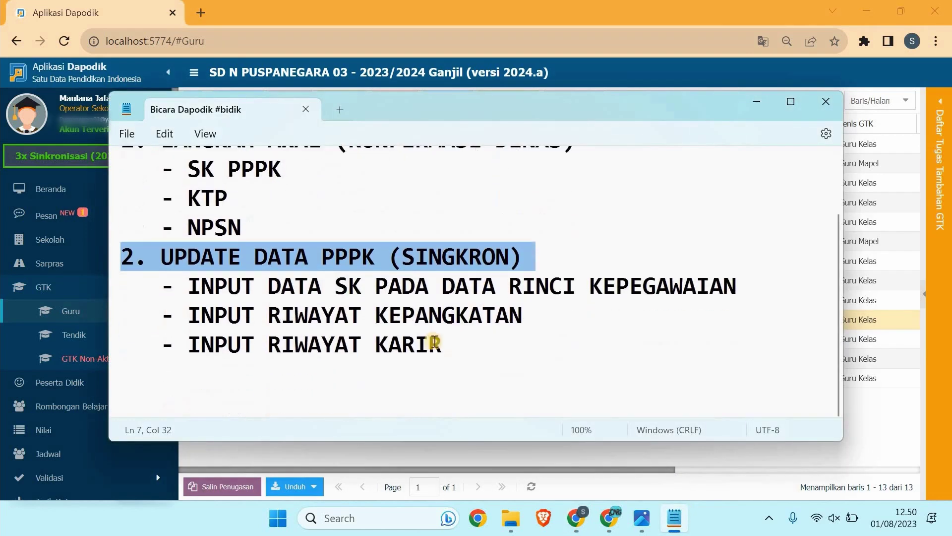
click(161, 286)
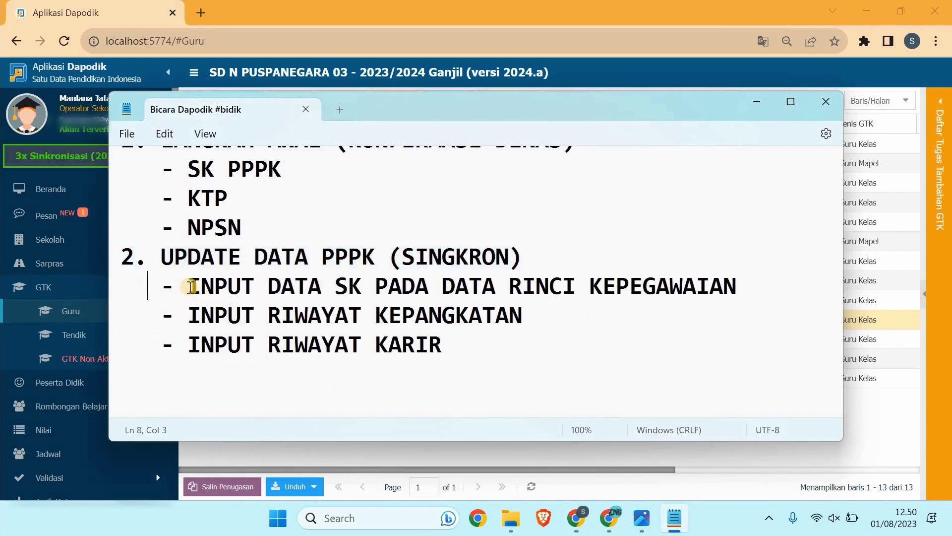
drag(190, 286, 736, 278)
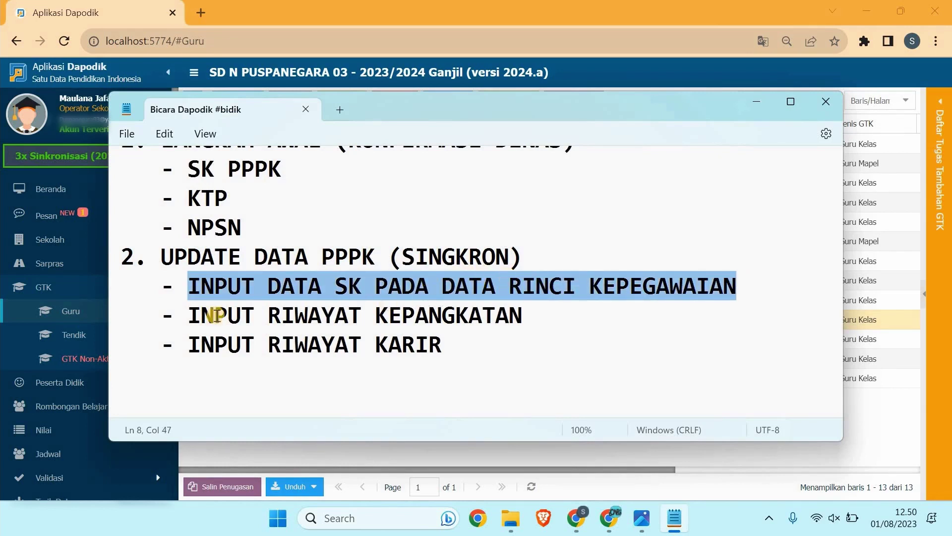
drag(167, 316, 523, 313)
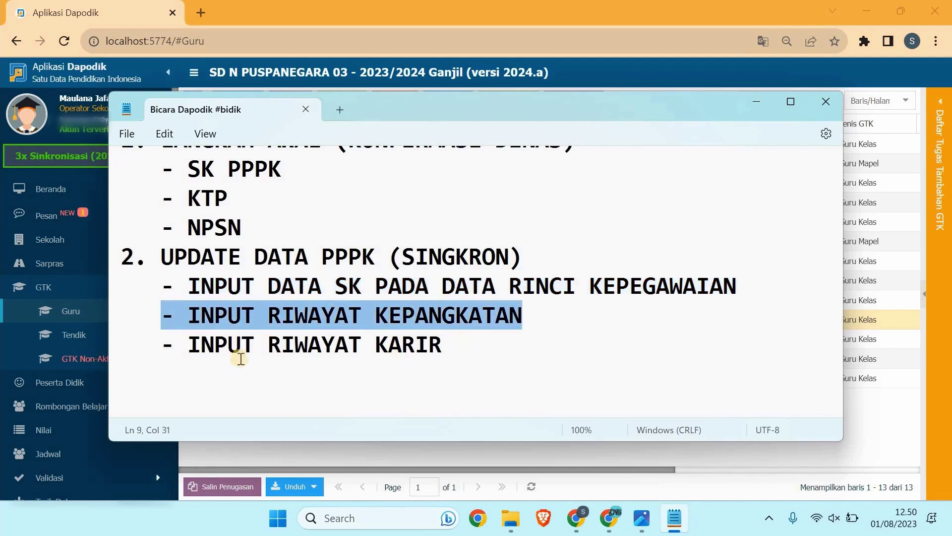
drag(163, 347, 662, 309)
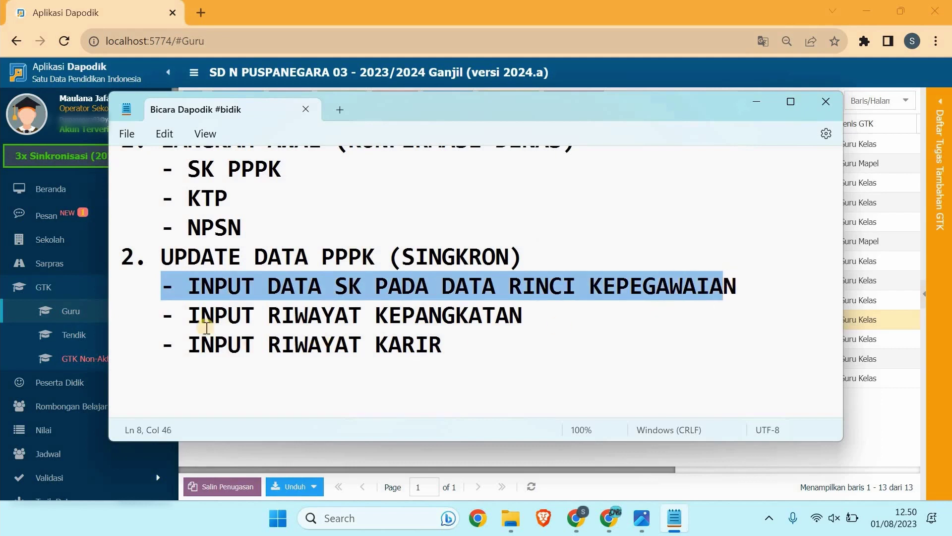
drag(152, 316, 441, 342)
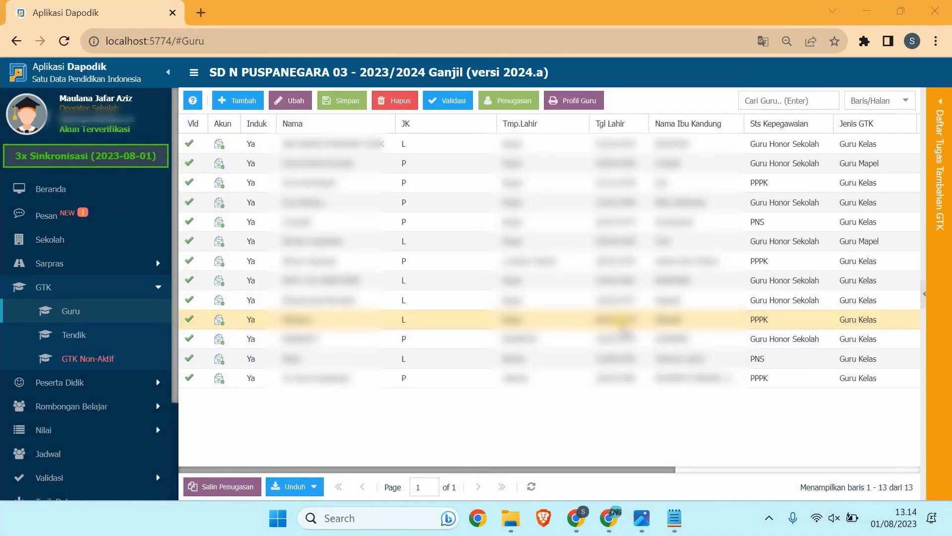
Step: View the SK PPPK scan in Photos, then place Notepad's caret after the career step
click(640, 518)
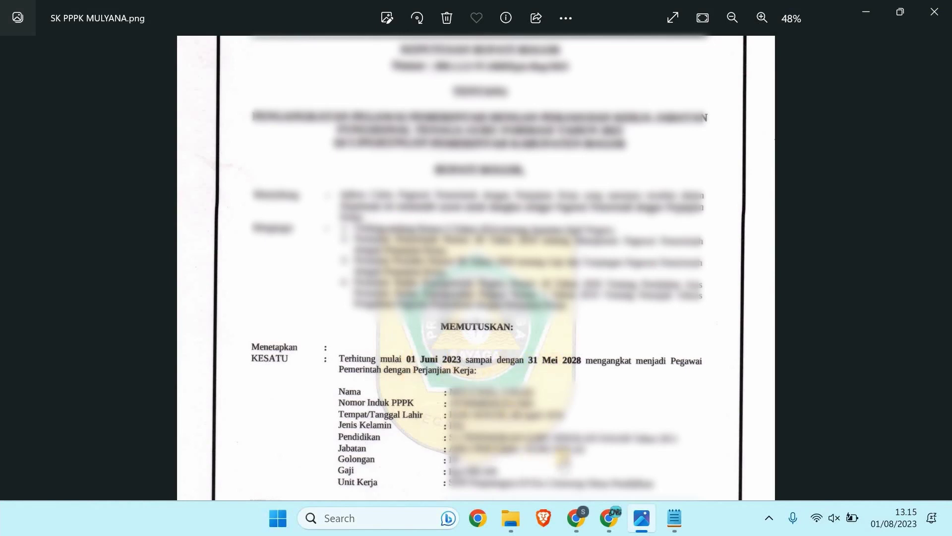
click(674, 518)
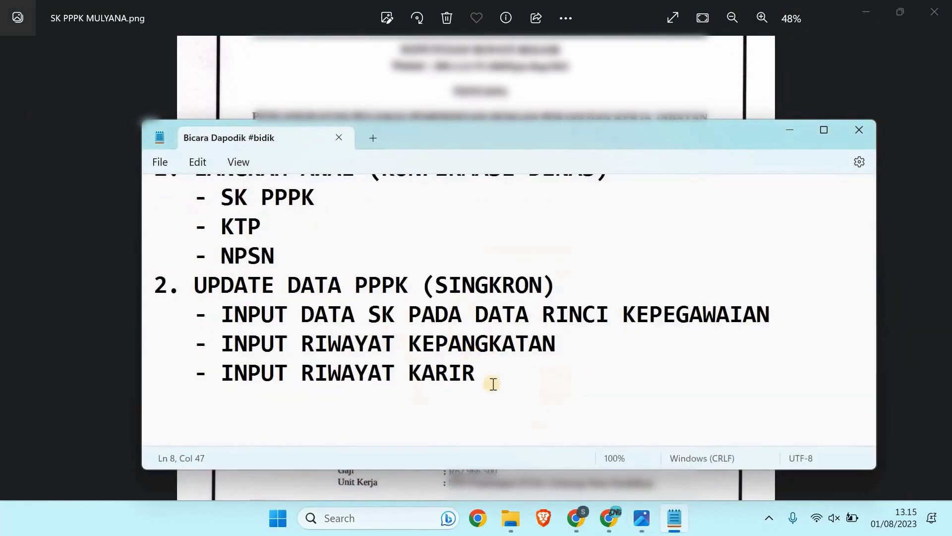
click(494, 384)
Step: Add a new line with the decree number 'No : 800.1.2.5/' under the career step
key(Return)
key(BackSpace)
key(BackSpace)
text(No )
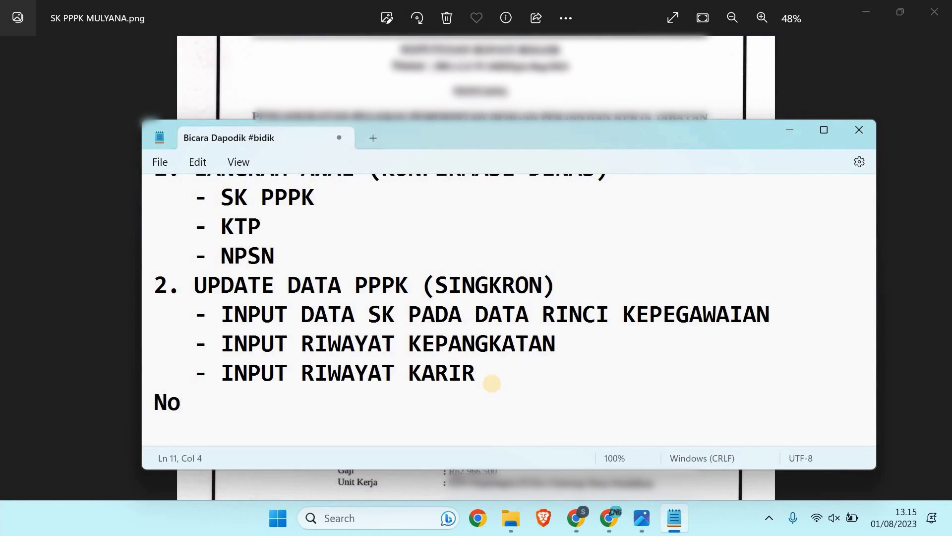
text(:)
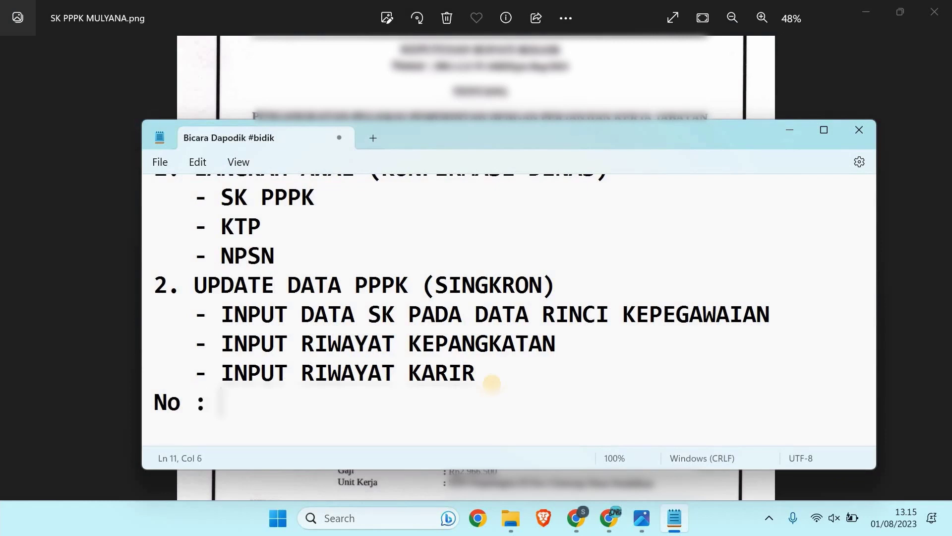
text( 800)
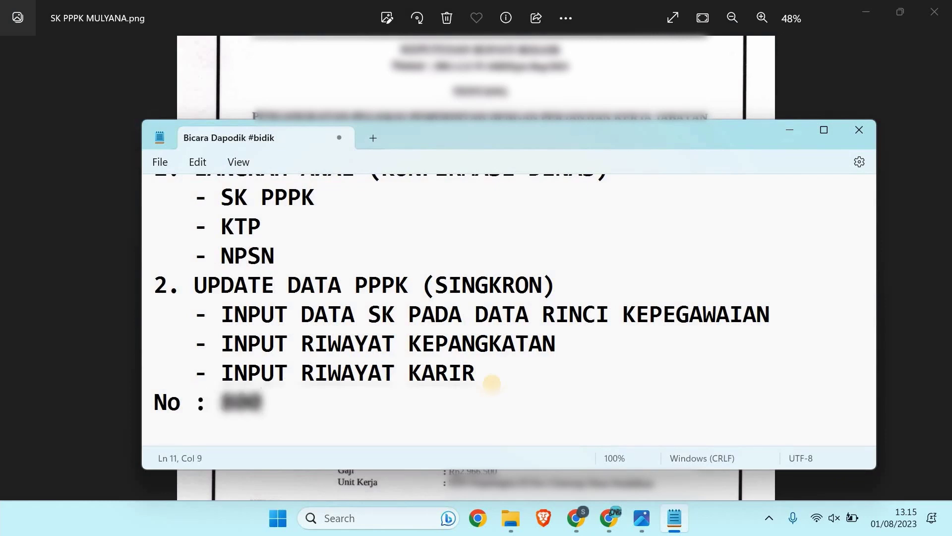
text(.1.2.)
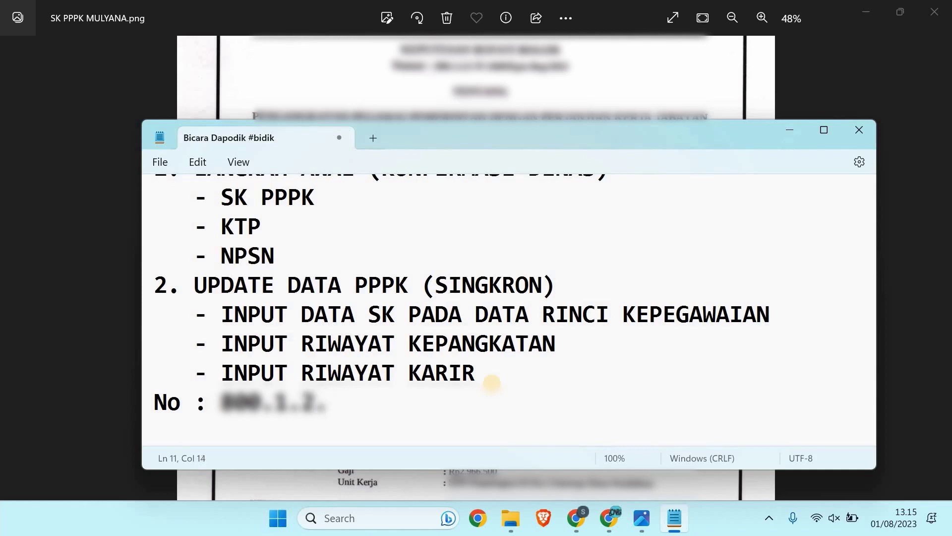
text(3)
key(BackSpace)
text(5)
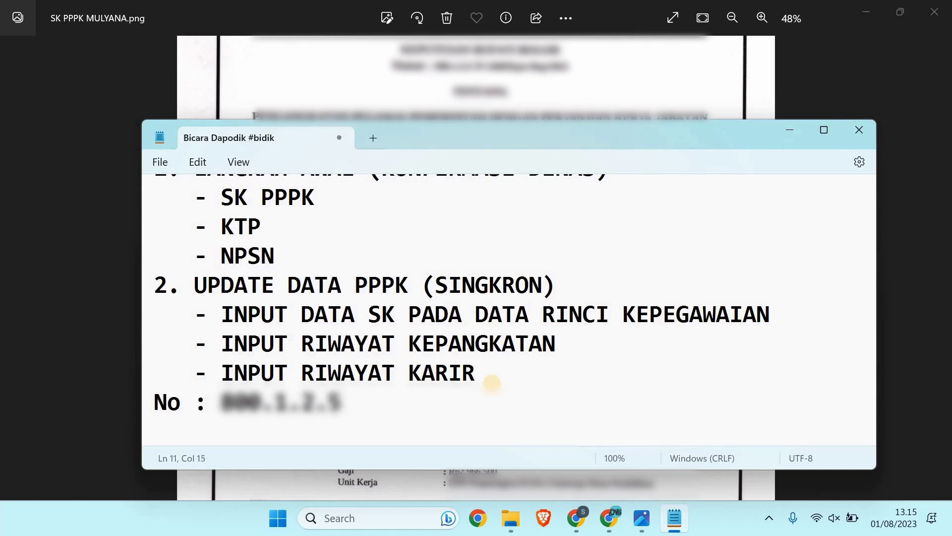
text(/)
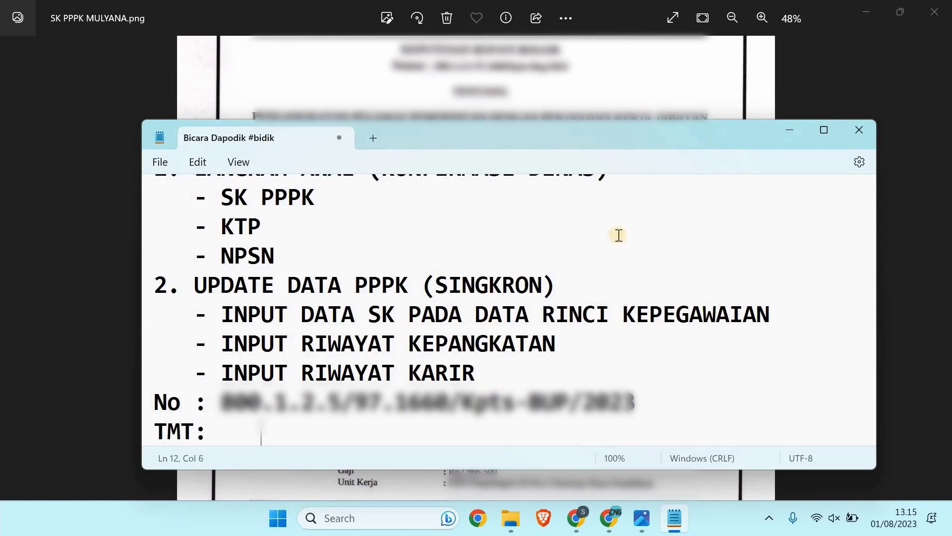
Step: Move Notepad up to reveal the SK and fill the TMT line with 01/06/2023
drag(559, 144, 577, 237)
drag(587, 195, 609, 26)
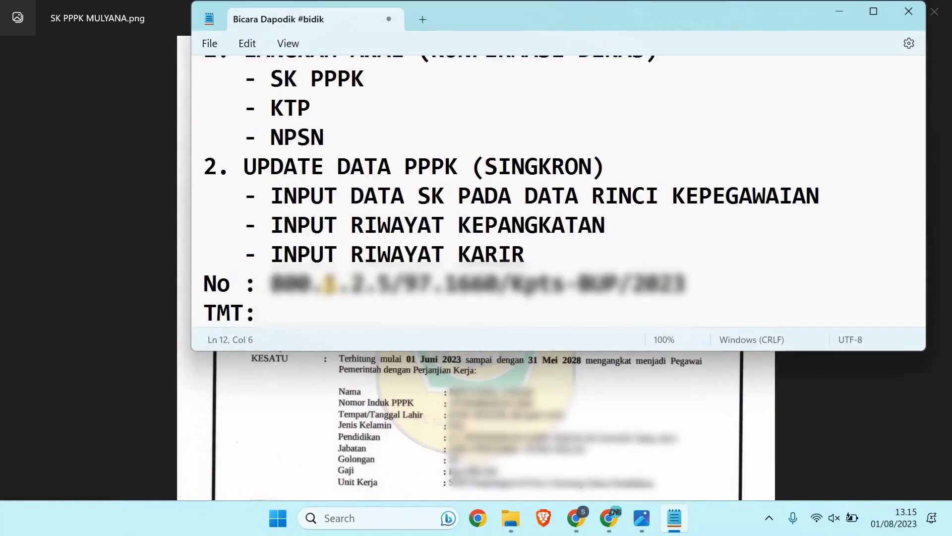
click(281, 316)
text(01)
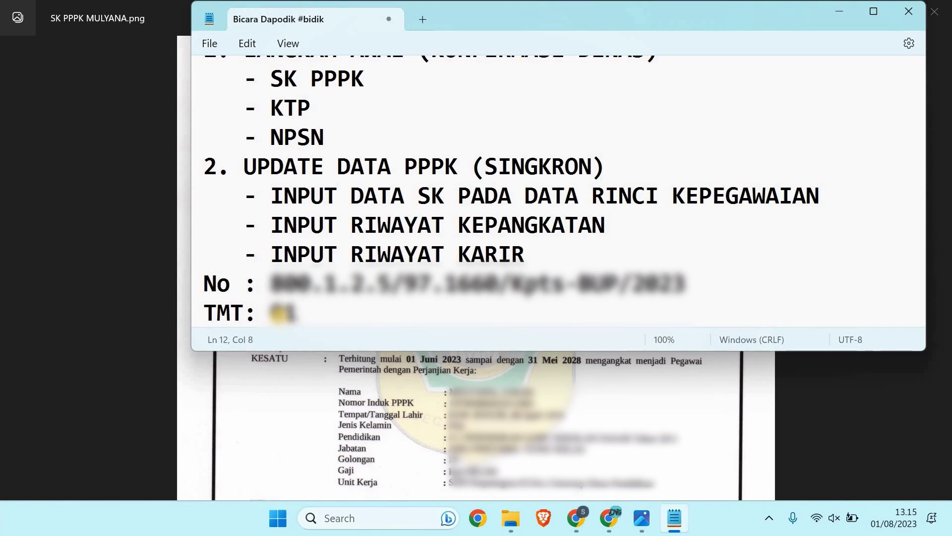
key(BackSpace)
text(1/06/202)
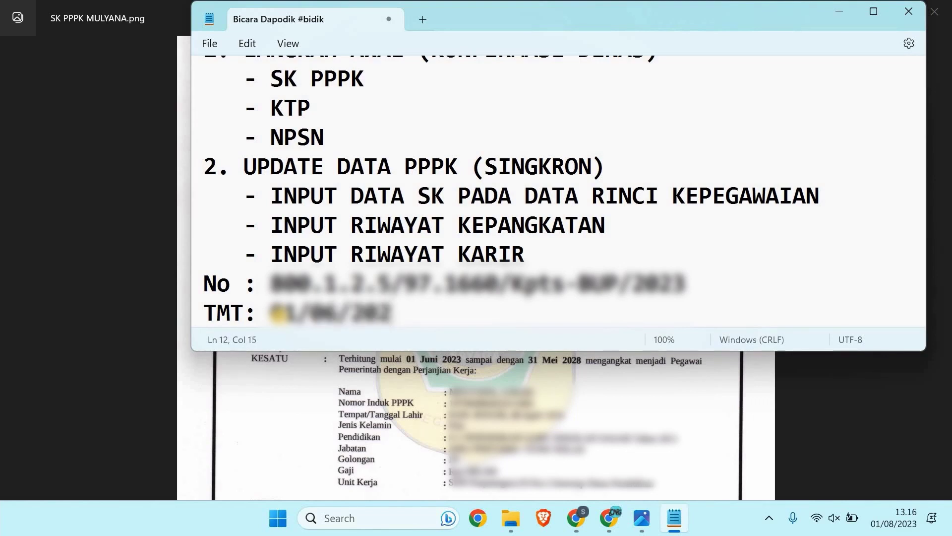
text(3)
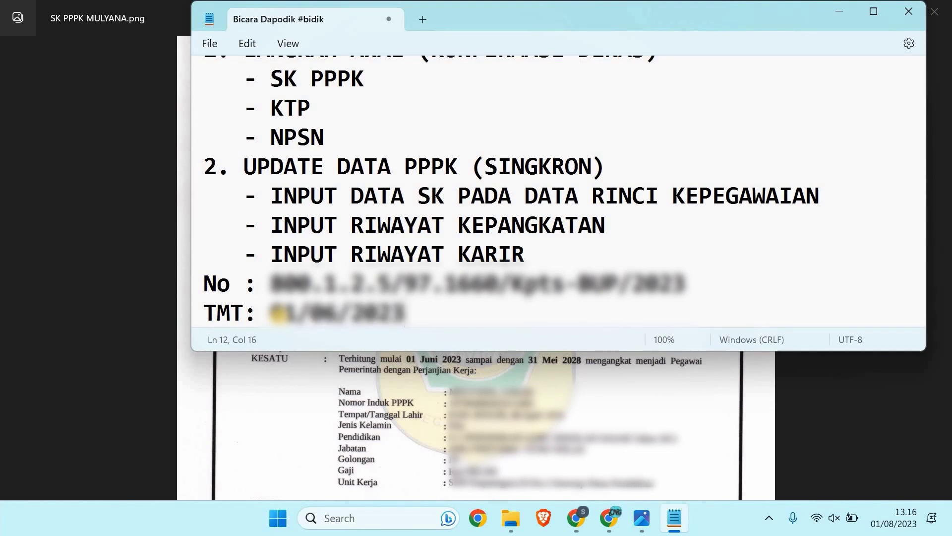
key(Return)
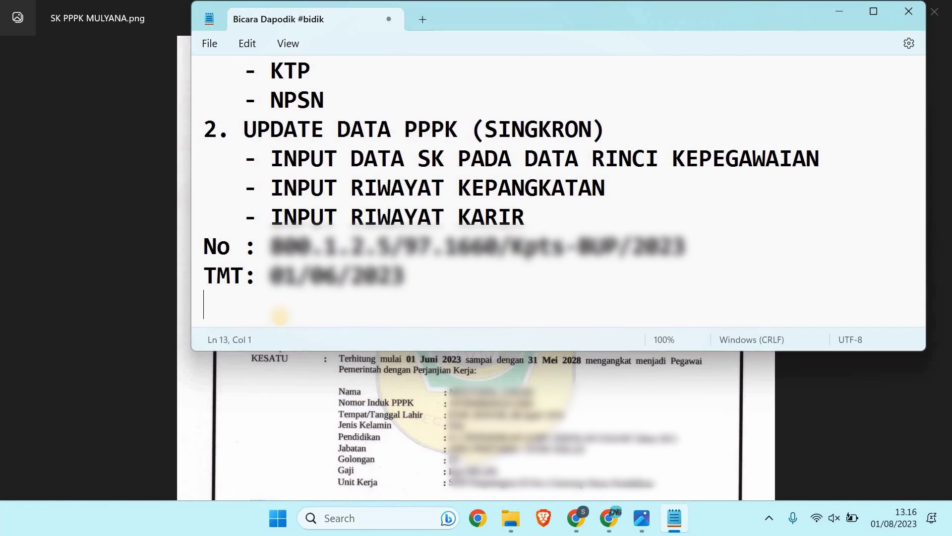
Step: Add lines TST: 31/05/2028, the teacher's NIP and GAJI: 2.966.500, then select No through GAJI
text(TST: )
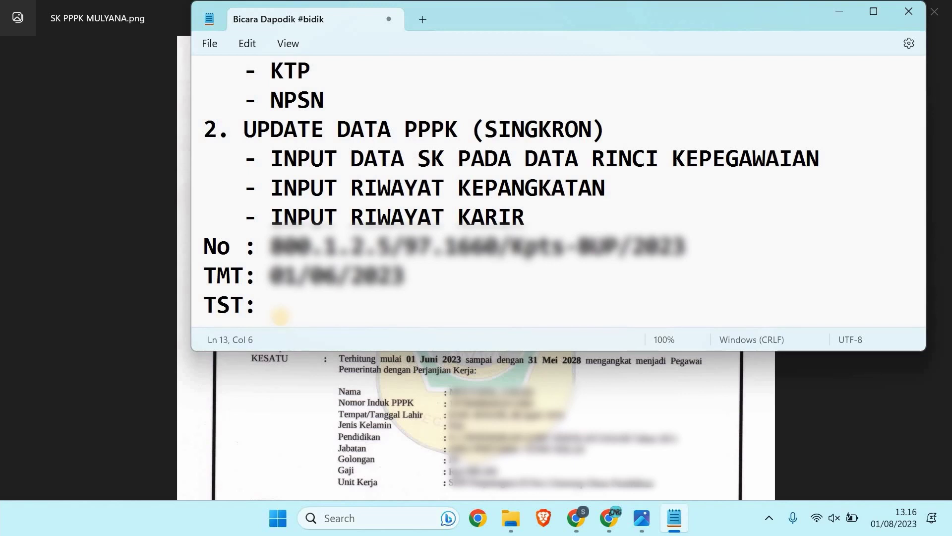
text(31/05)
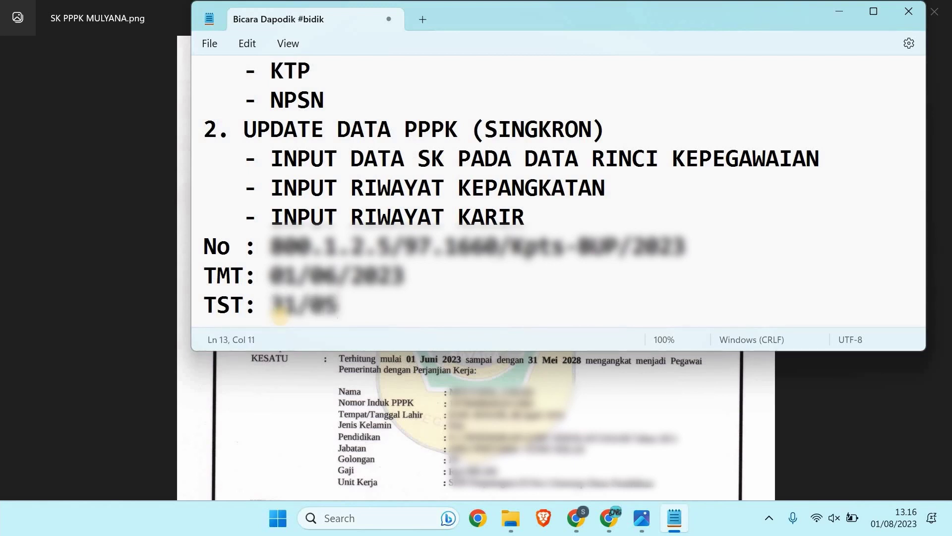
text(/202)
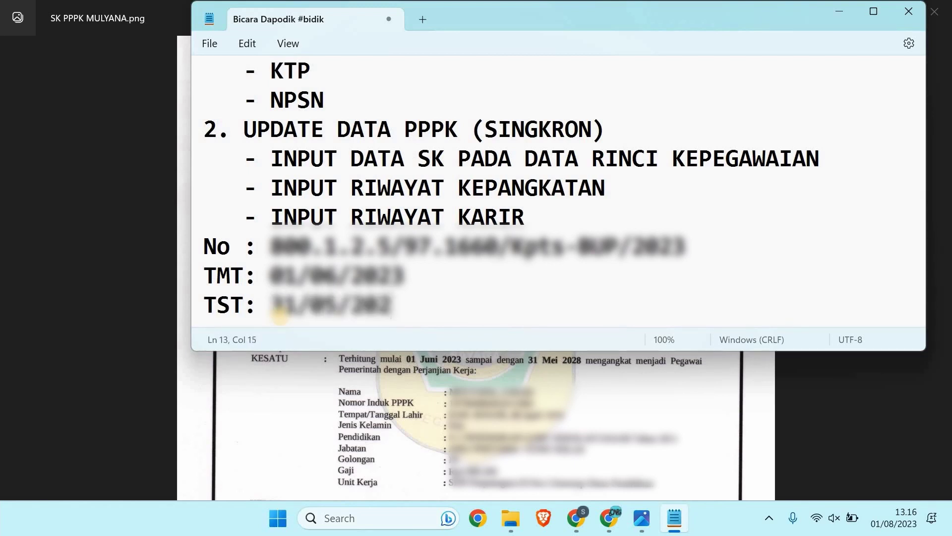
text(8)
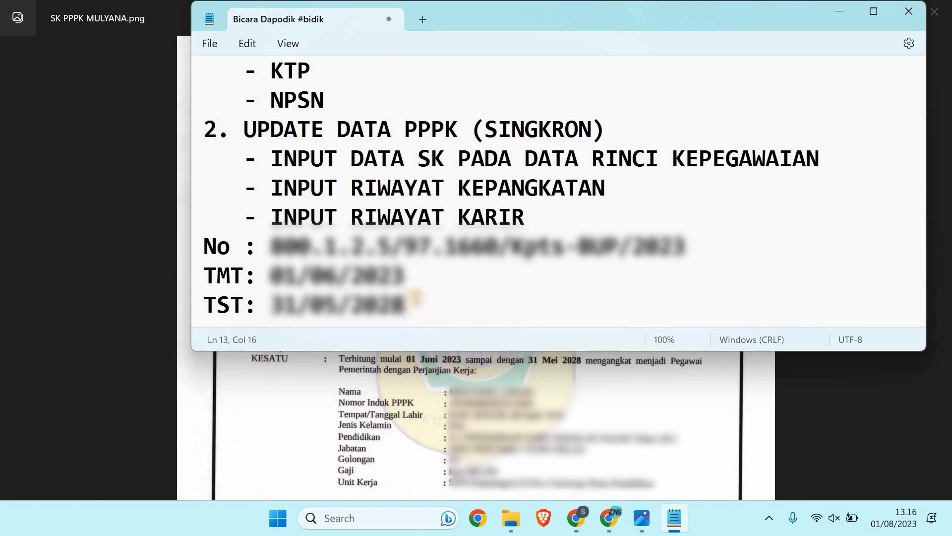
key(Return)
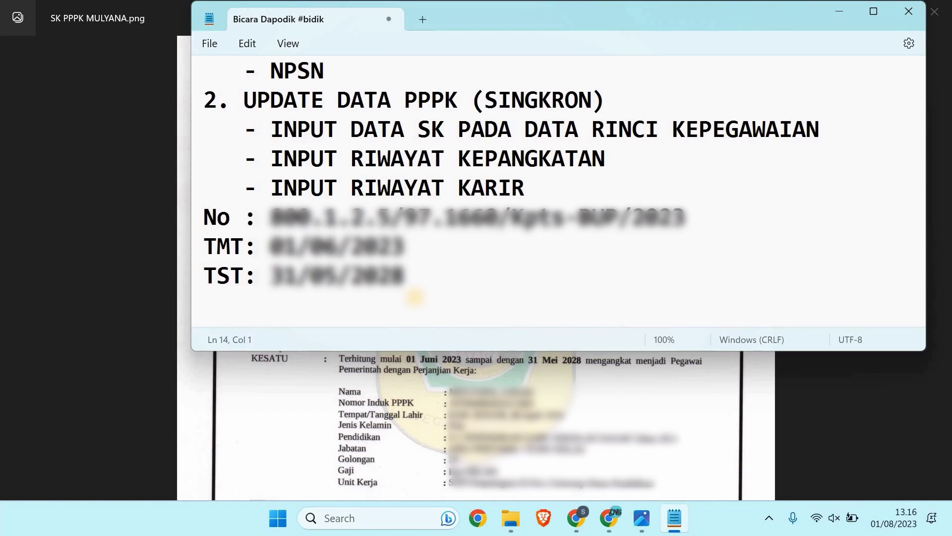
text(NIP:)
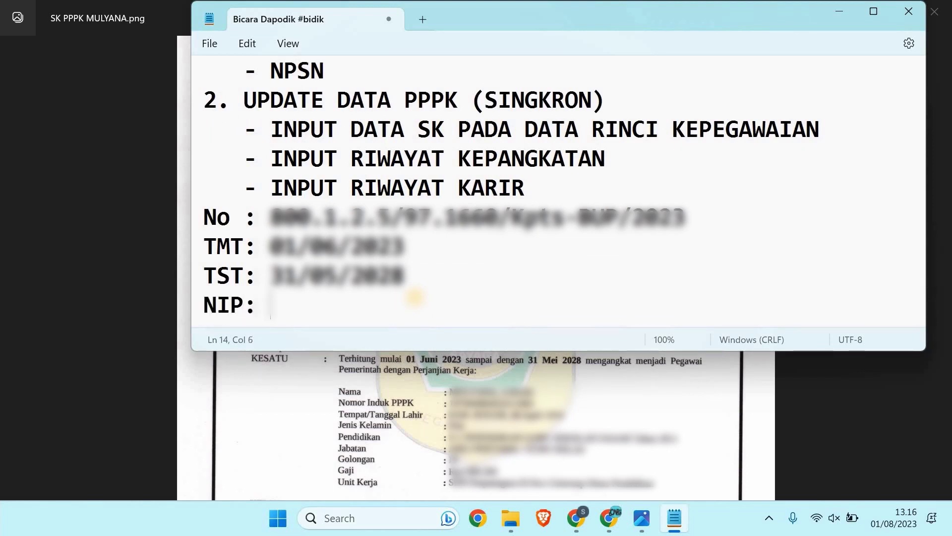
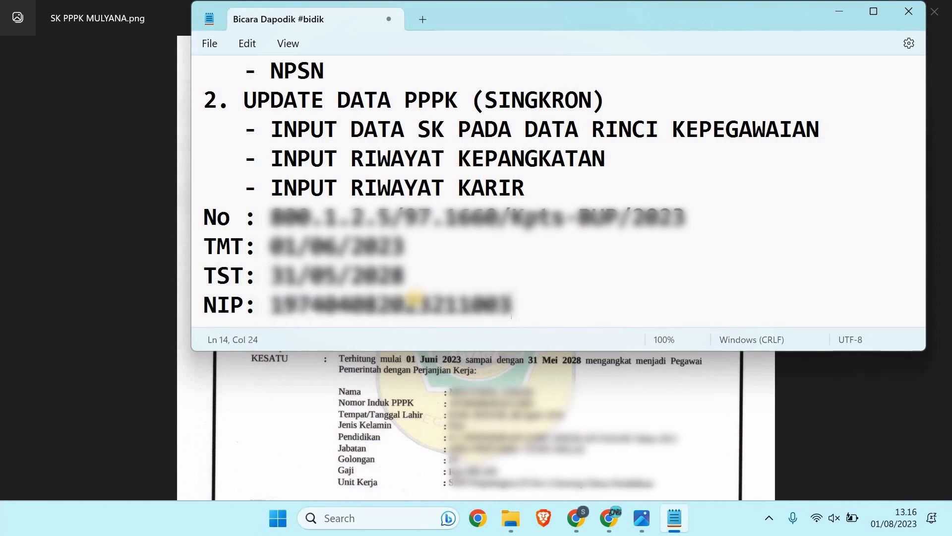
key(Return)
text(GAJI:)
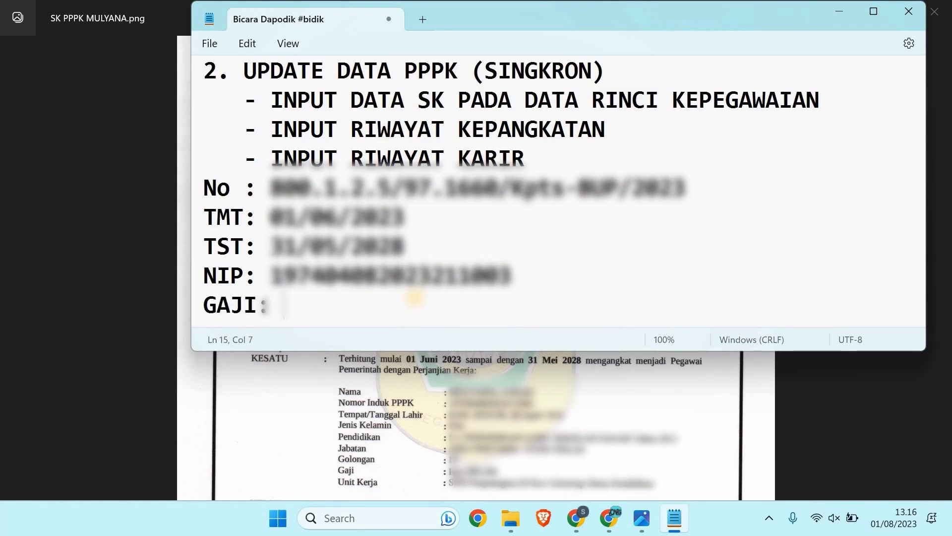
text( 2.9)
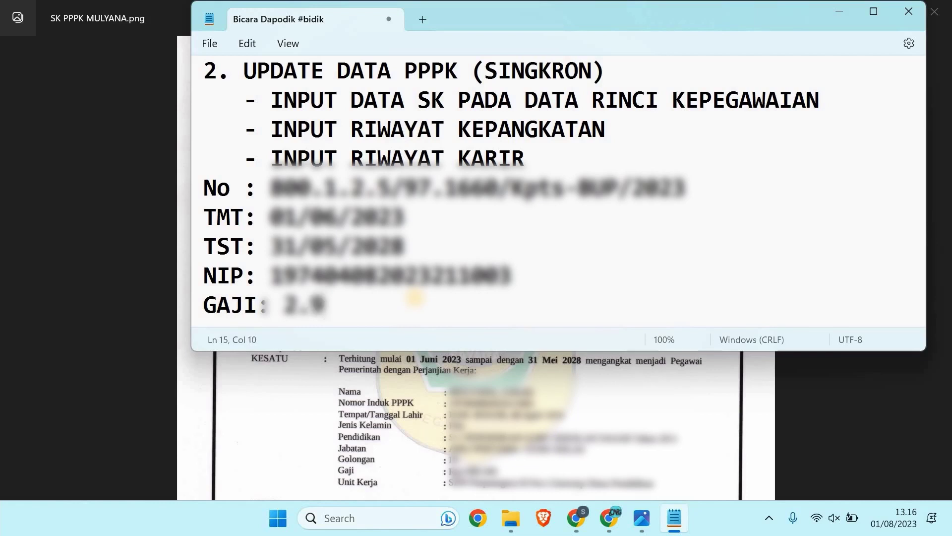
text(66.500)
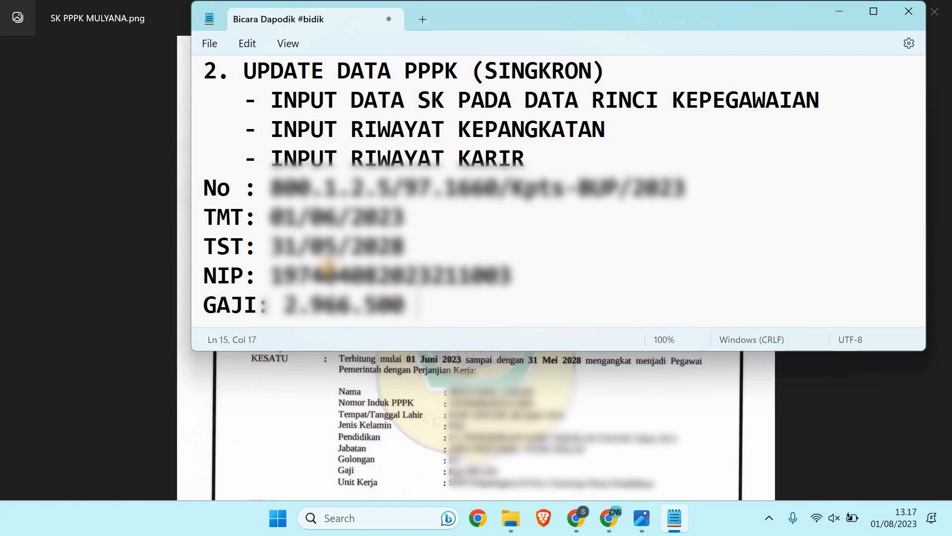
drag(420, 304, 204, 187)
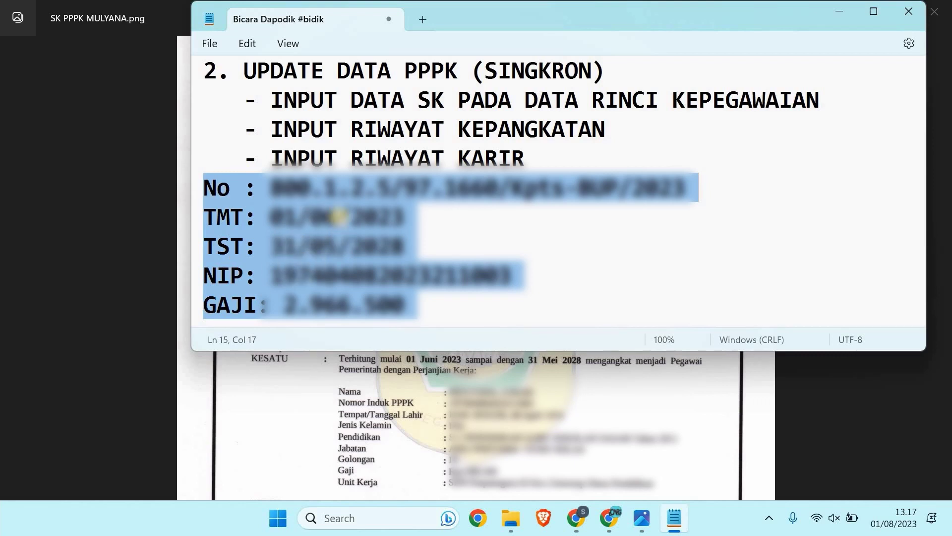
Step: Log out of Dapodik and sign back in with the saved account, entering the school role
click(586, 516)
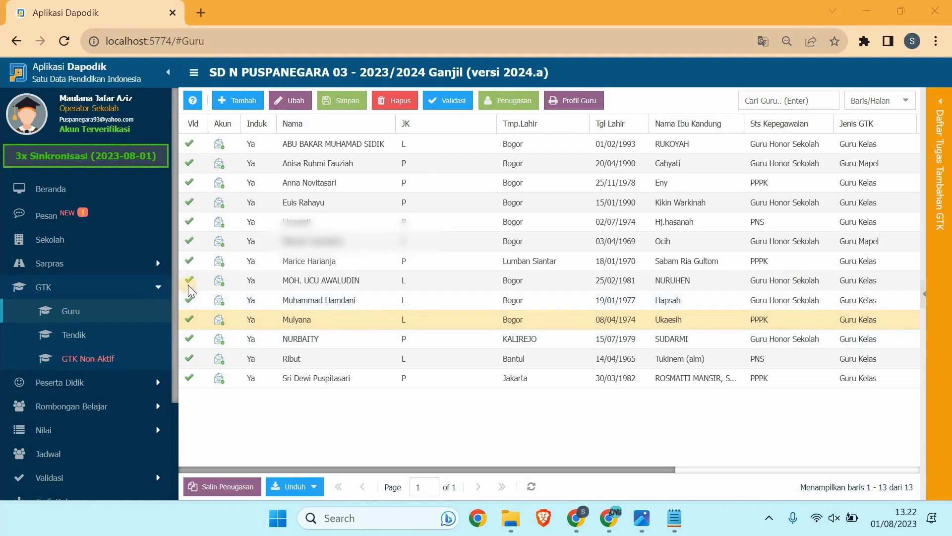
scroll(170, 314, down, 3)
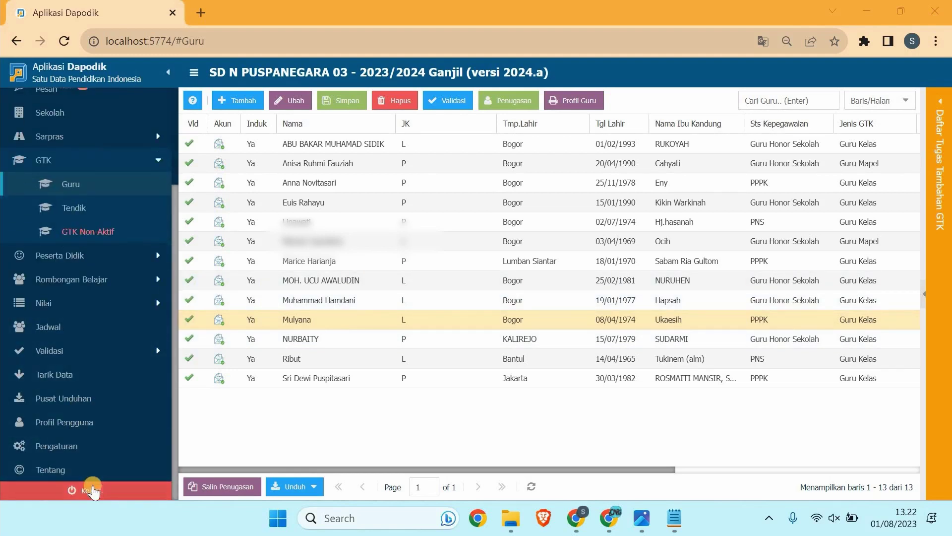
click(92, 491)
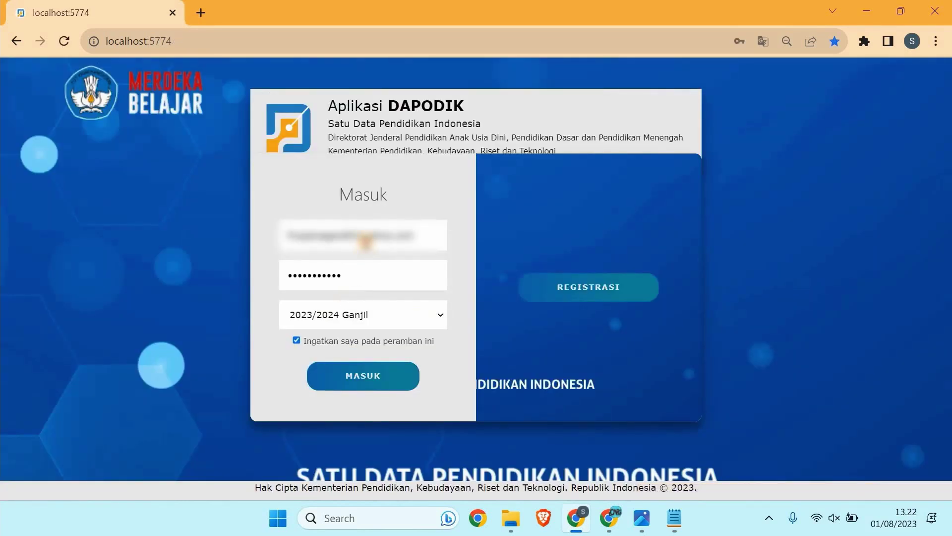
click(366, 236)
text(r)
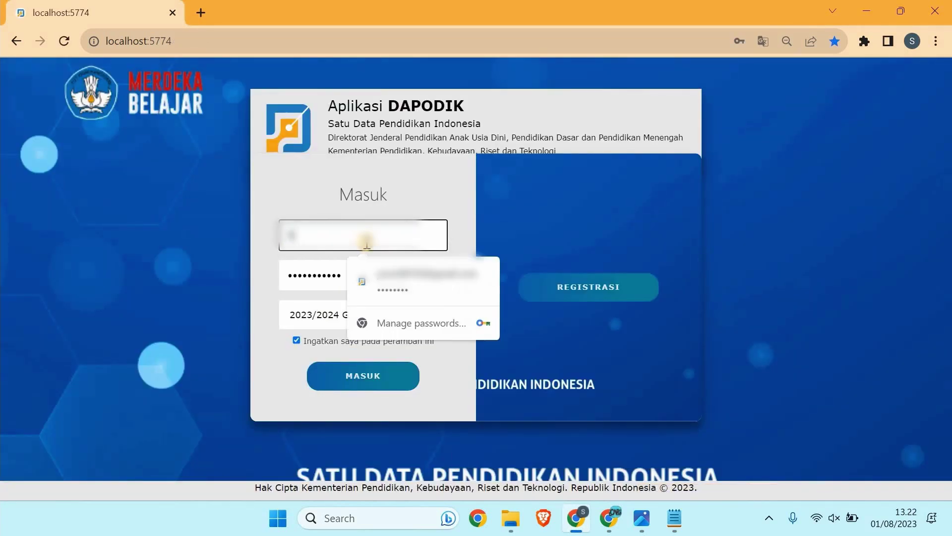
click(397, 281)
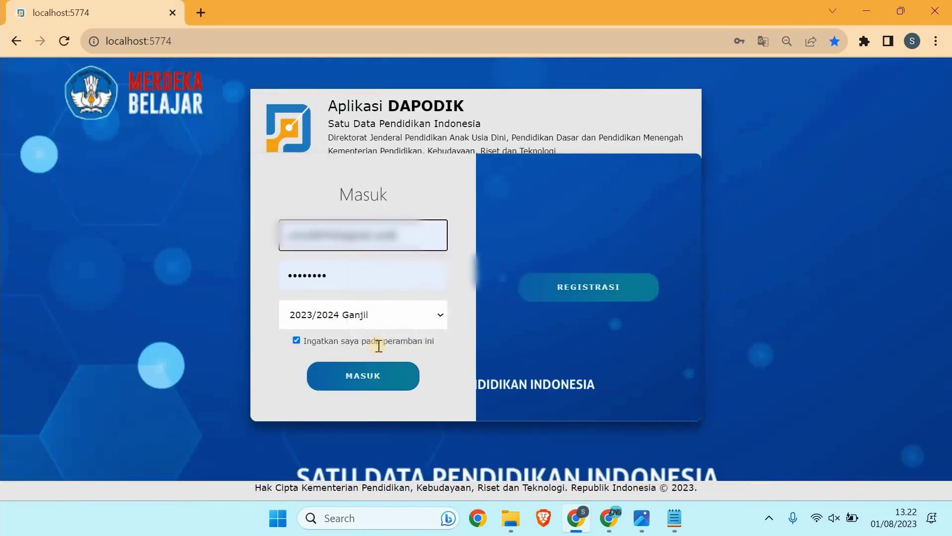
click(359, 379)
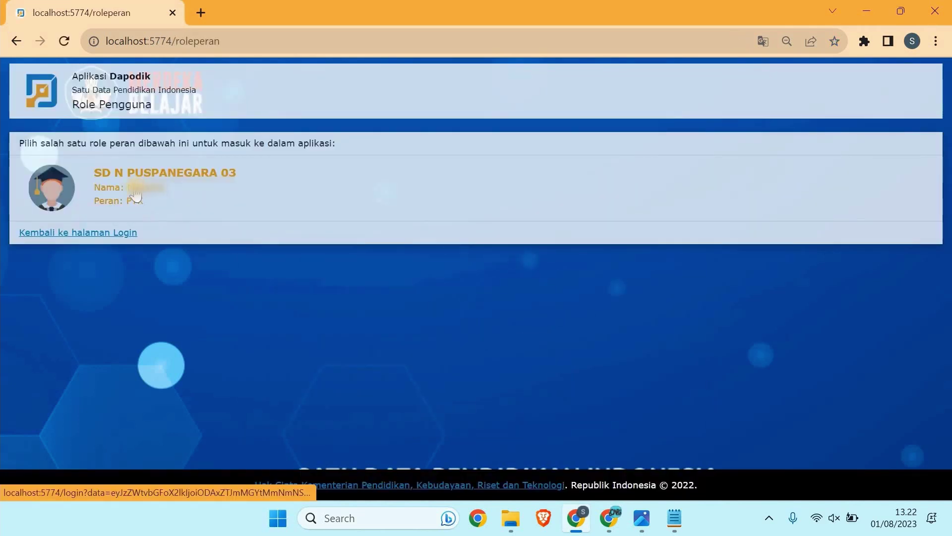
click(135, 194)
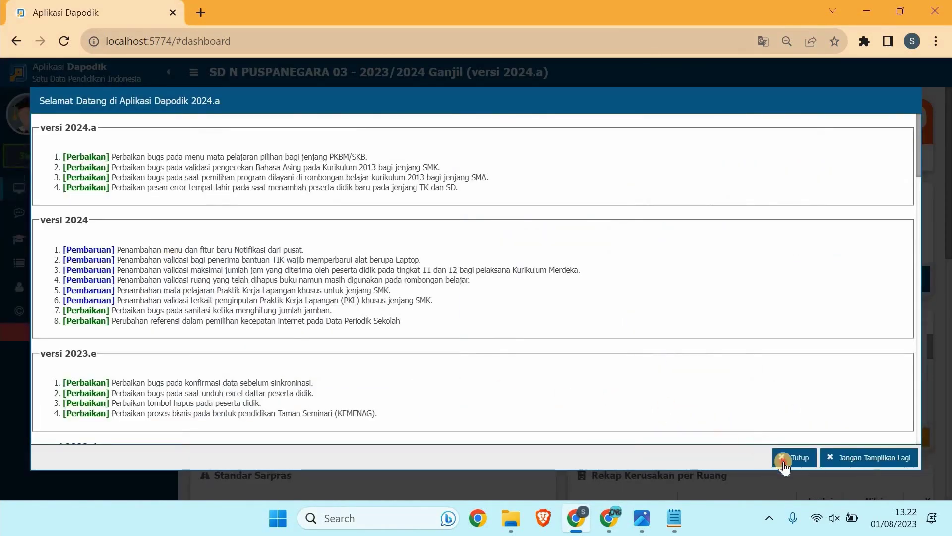
click(784, 463)
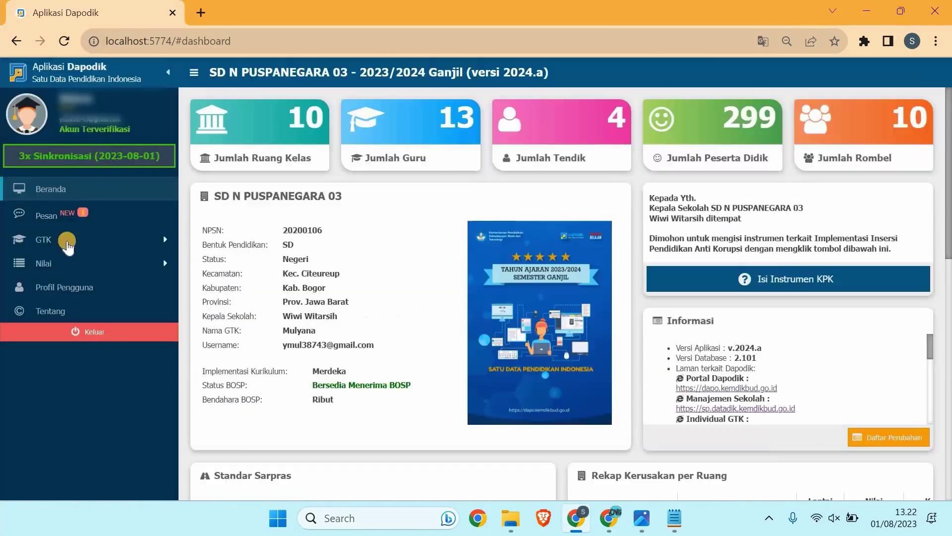
Step: Open GTK > Guru and start editing the PPPK teacher's record
click(87, 244)
click(88, 263)
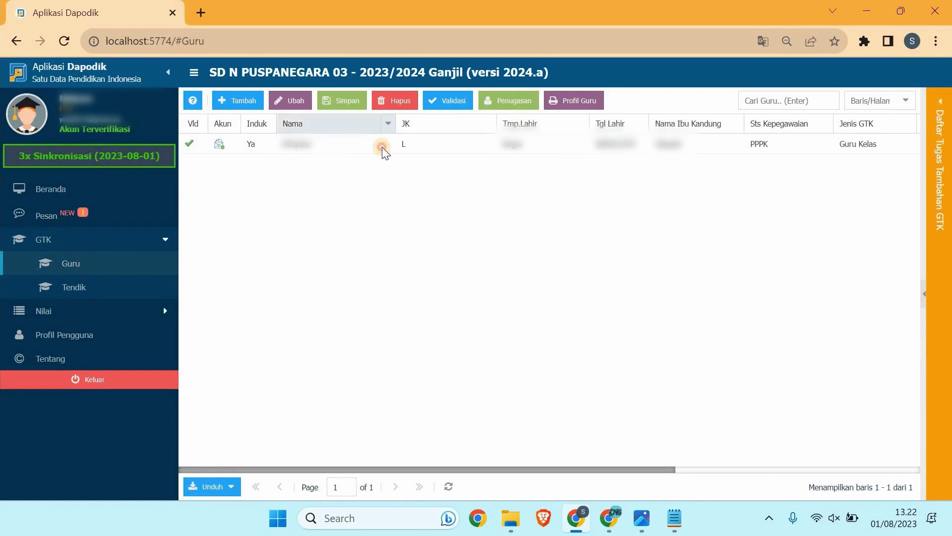
click(382, 147)
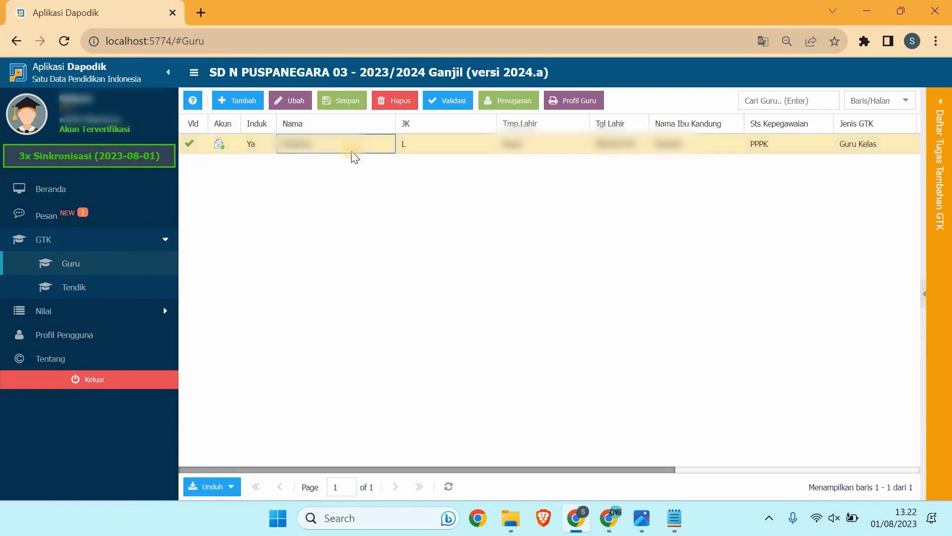
click(292, 100)
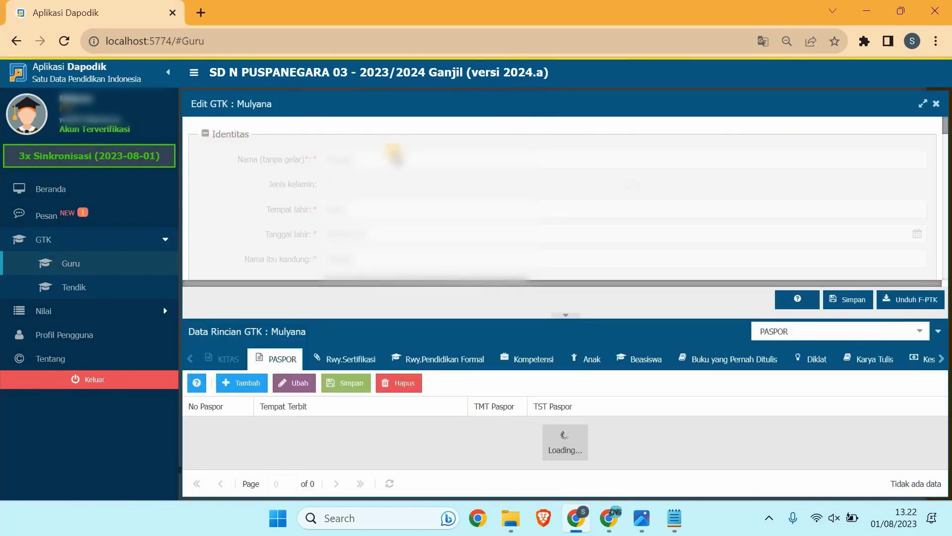
Step: Paste the teacher's NIP from the notes into the Nomor Induk PPPK field
scroll(395, 156, down, 10)
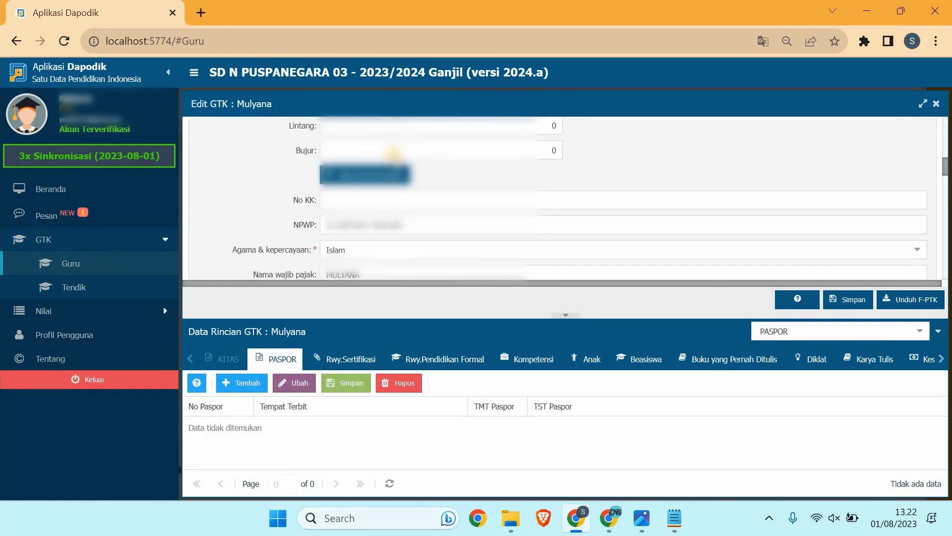
scroll(393, 155, down, 10)
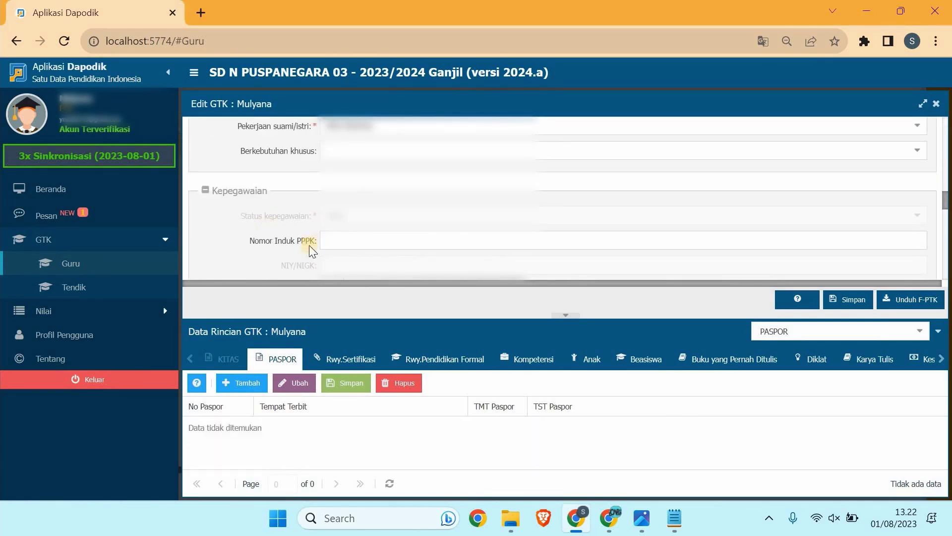
click(328, 242)
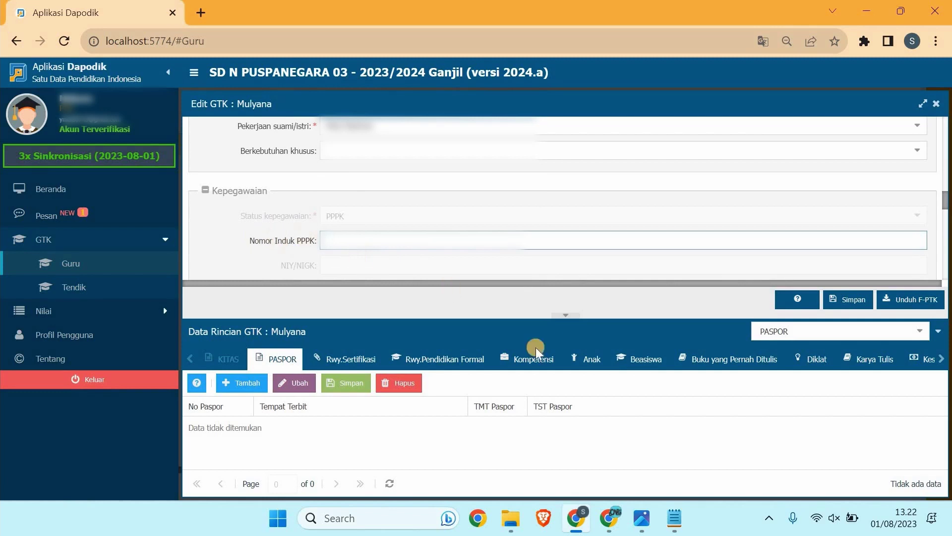
click(674, 517)
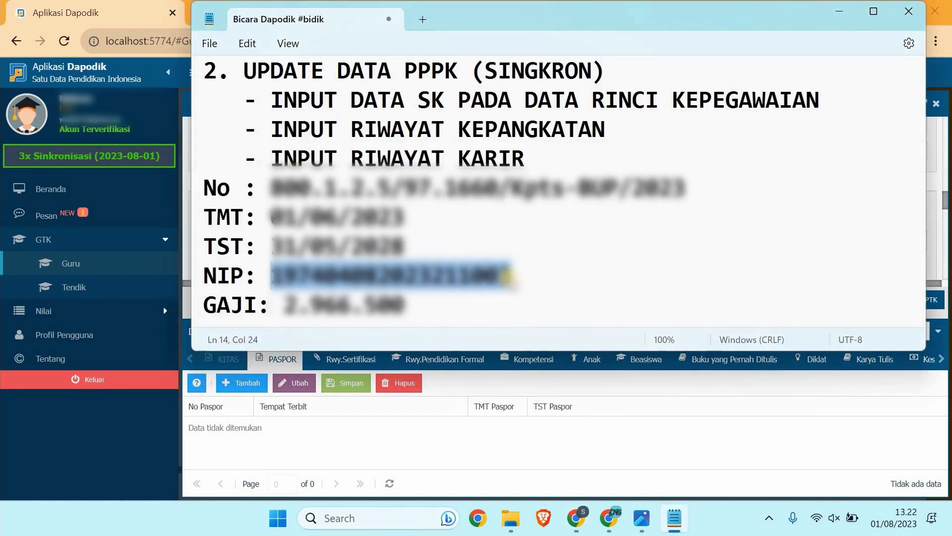
click(838, 11)
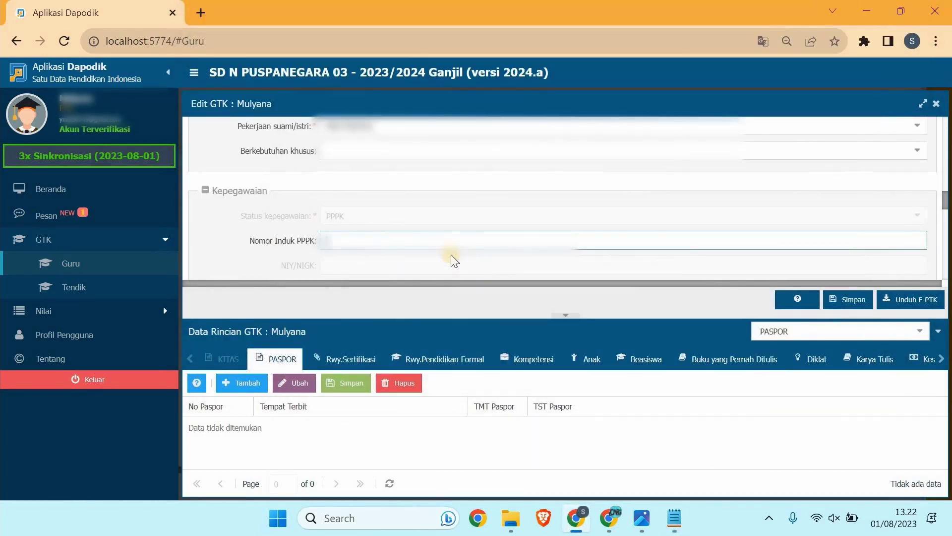
key(ctrl+v)
scroll(395, 233, down, 1)
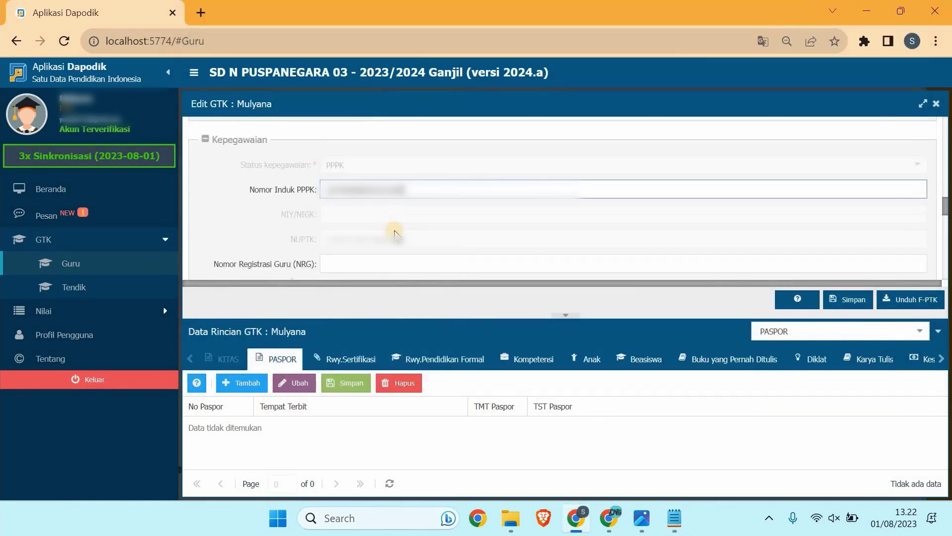
scroll(395, 234, down, 1)
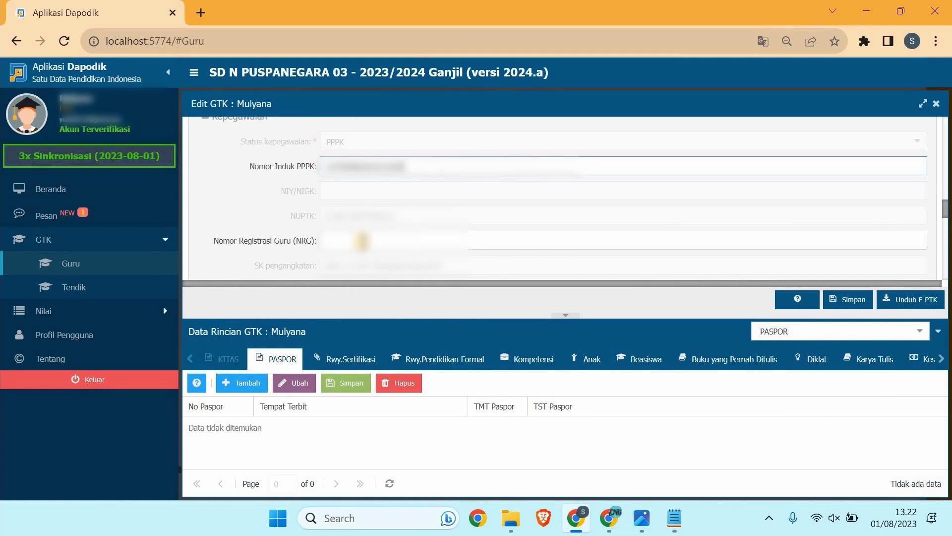
scroll(363, 242, down, 3)
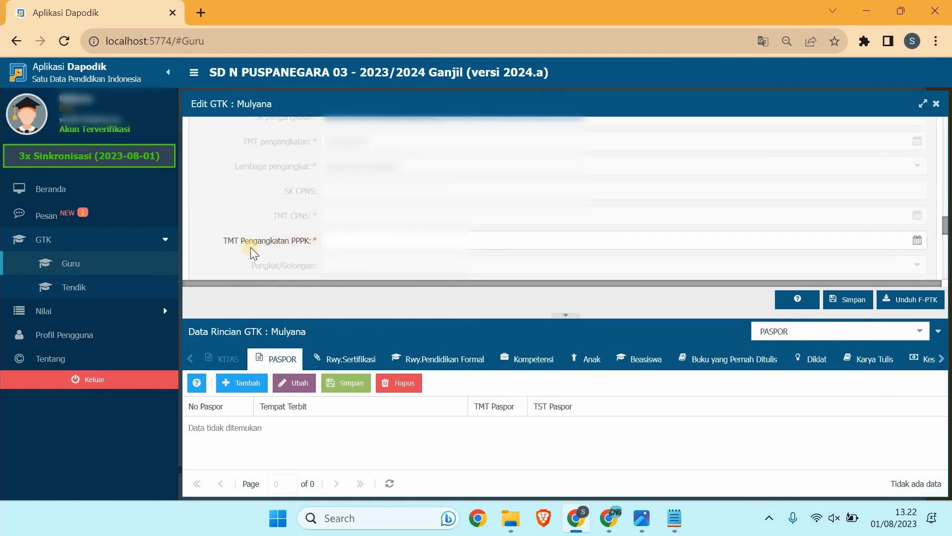
Step: Paste the SK date 01/06/2023 from the notes into TMT Pengangkatan PPPK
click(687, 519)
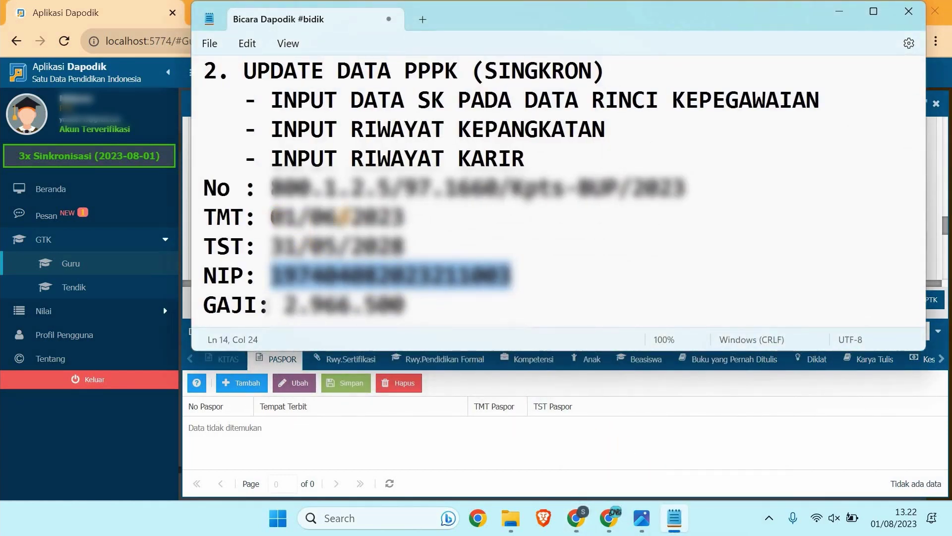
drag(271, 216, 404, 217)
key(ctrl+c)
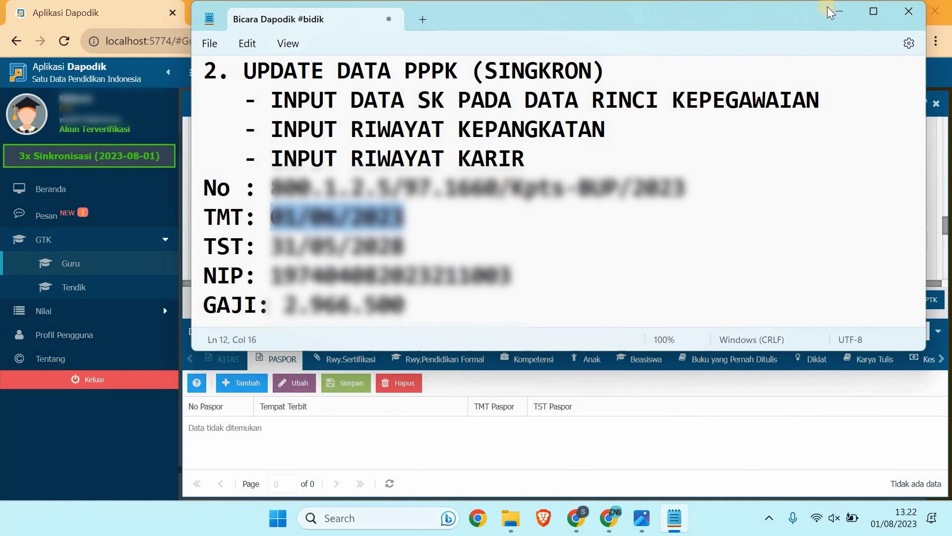
key(alt+Tab)
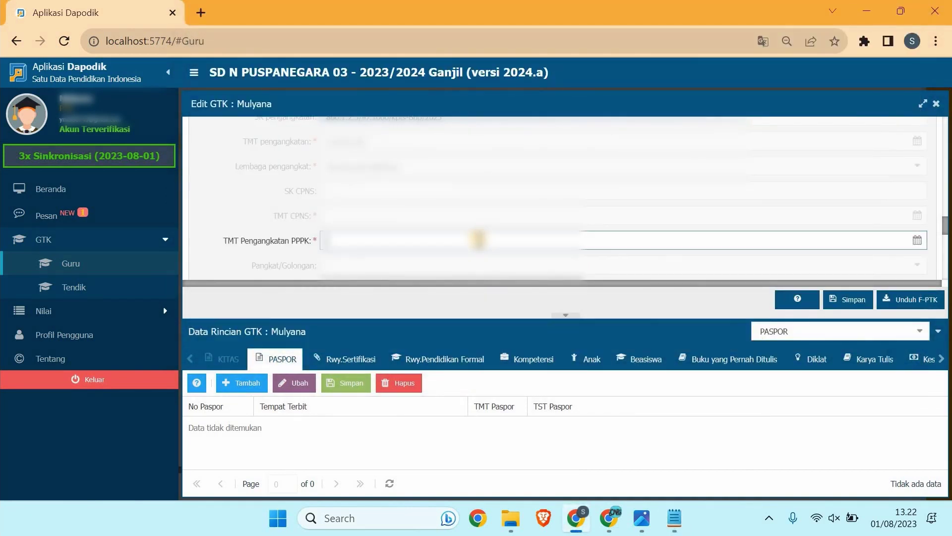
key(ctrl+v)
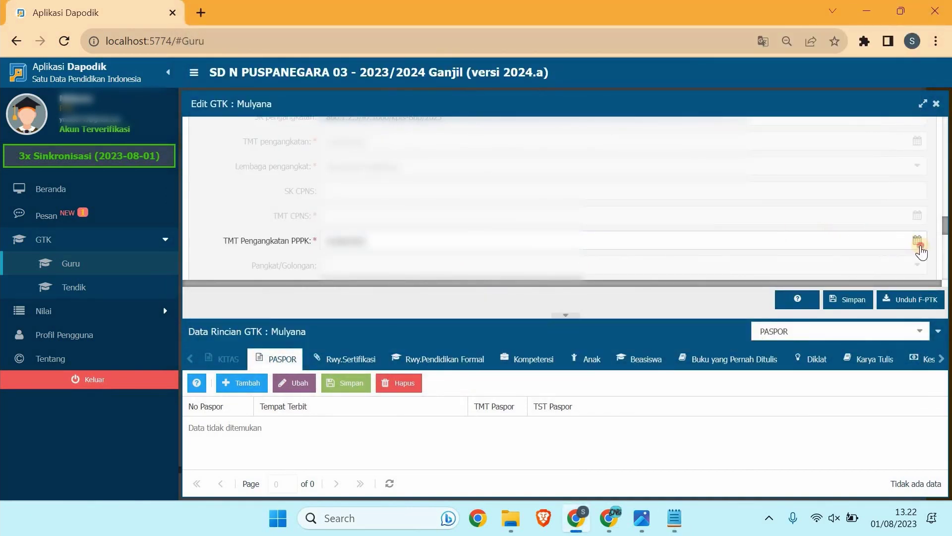
click(919, 247)
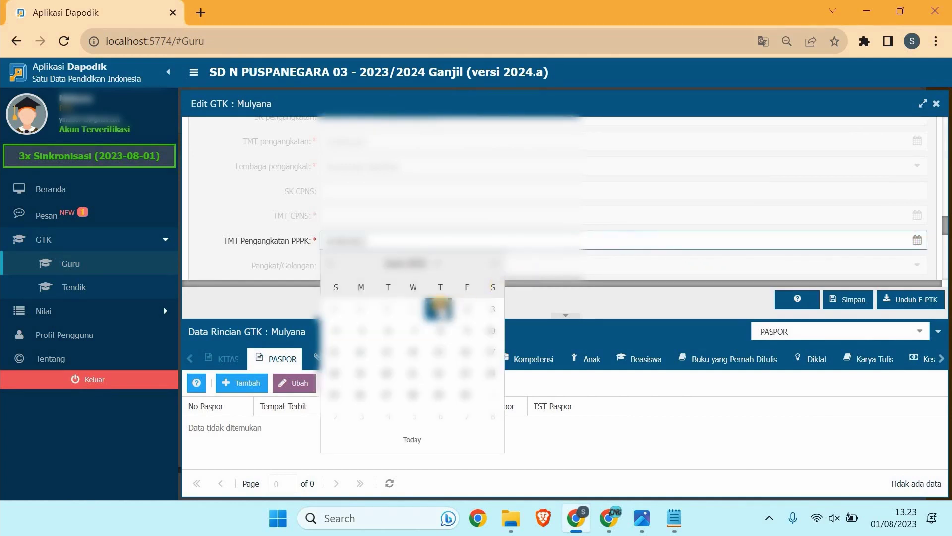
click(525, 231)
scroll(461, 231, down, 1)
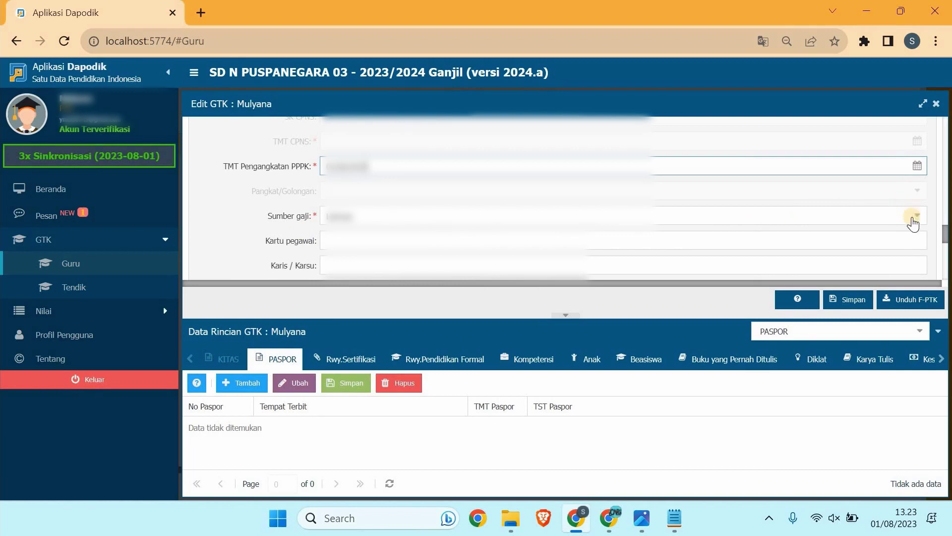
Step: Set Sumber gaji to APBD Kabupaten/Kota and headmaster licence to Tidak
click(914, 223)
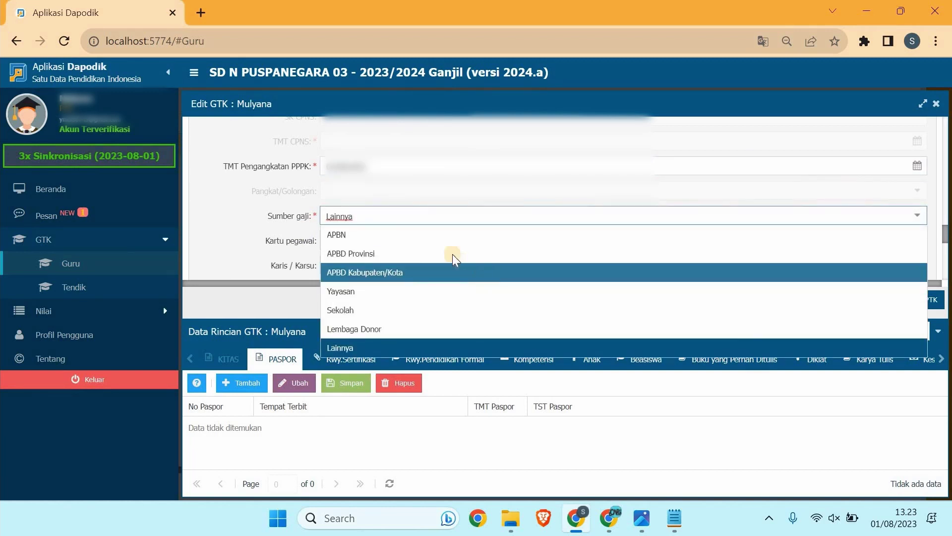
click(454, 270)
click(434, 240)
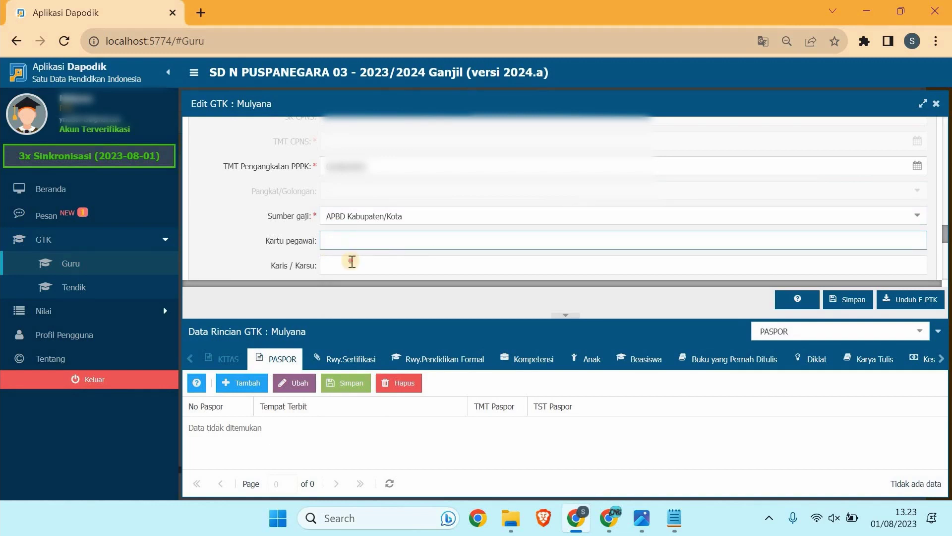
key(Tab)
scroll(393, 245, down, 1)
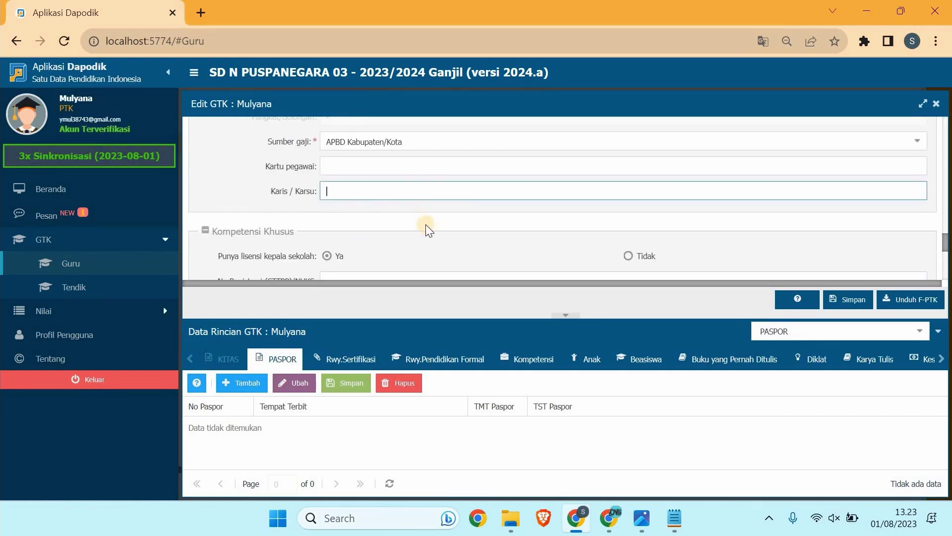
scroll(415, 218, down, 1)
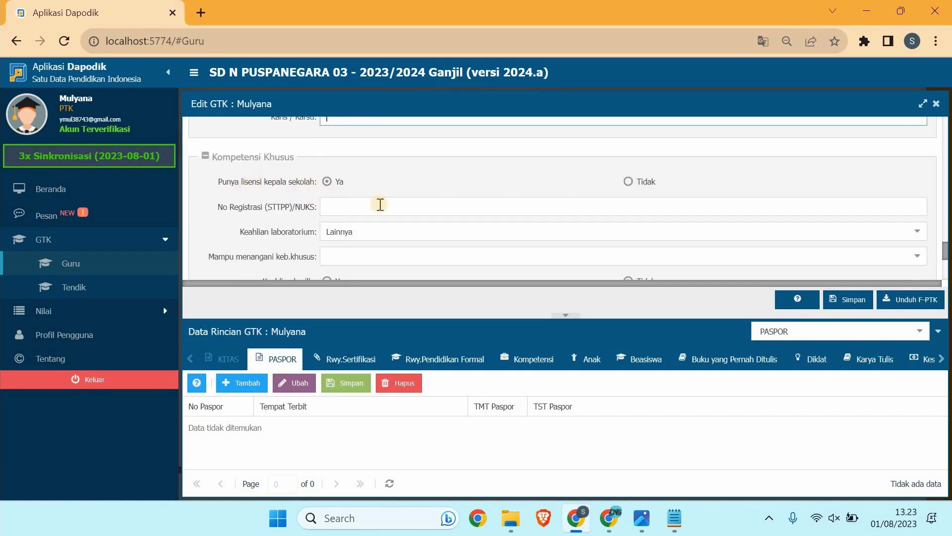
click(629, 181)
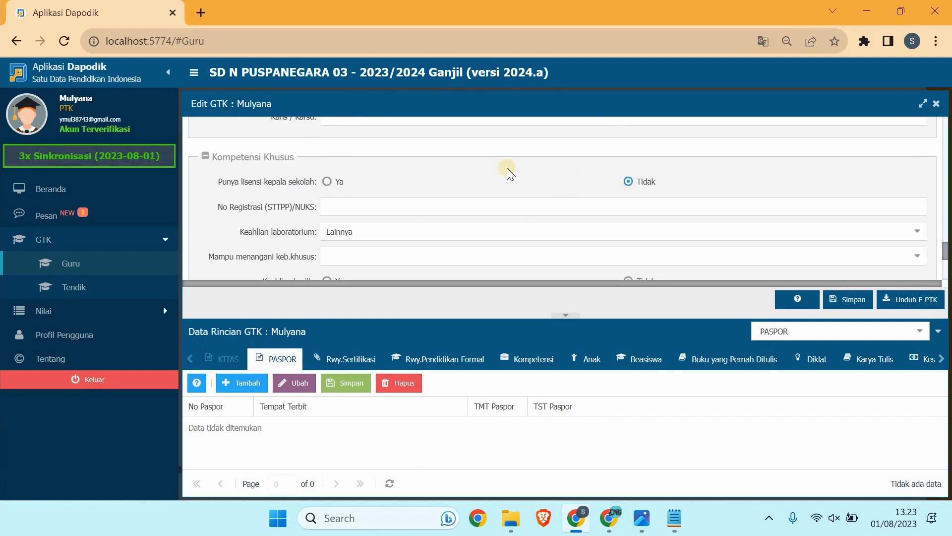
scroll(645, 176, down, 1)
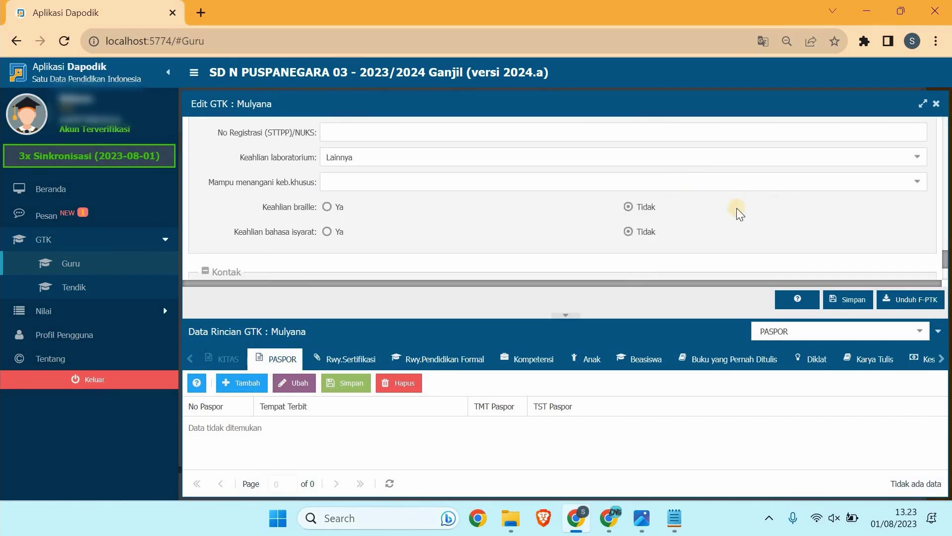
scroll(715, 211, up, 3)
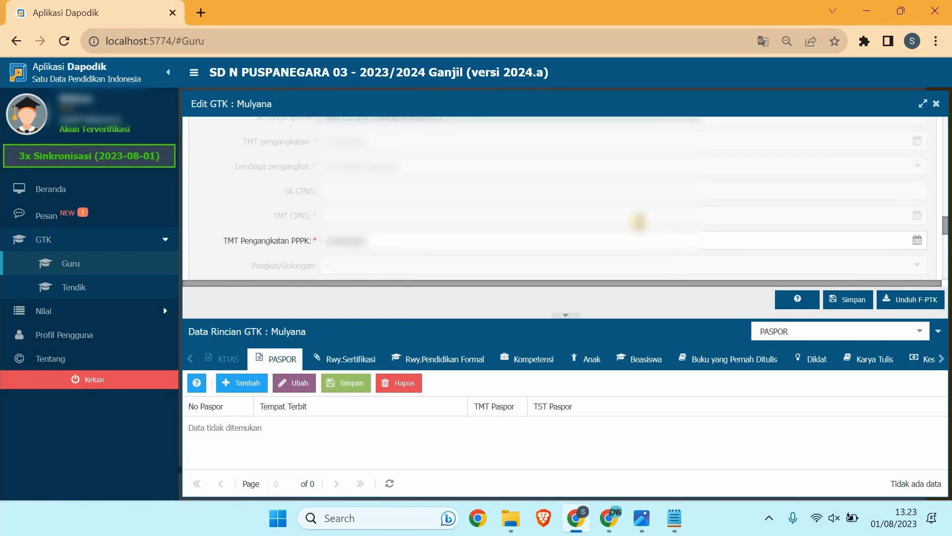
scroll(487, 171, up, 3)
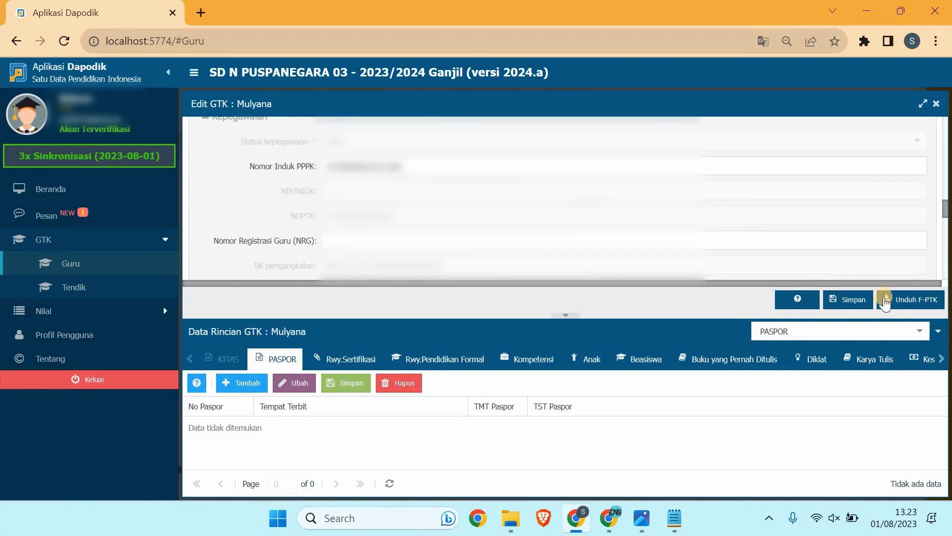
Step: Save the teacher's data, show the Rwy.Kepangkatan table, and review its help
click(853, 298)
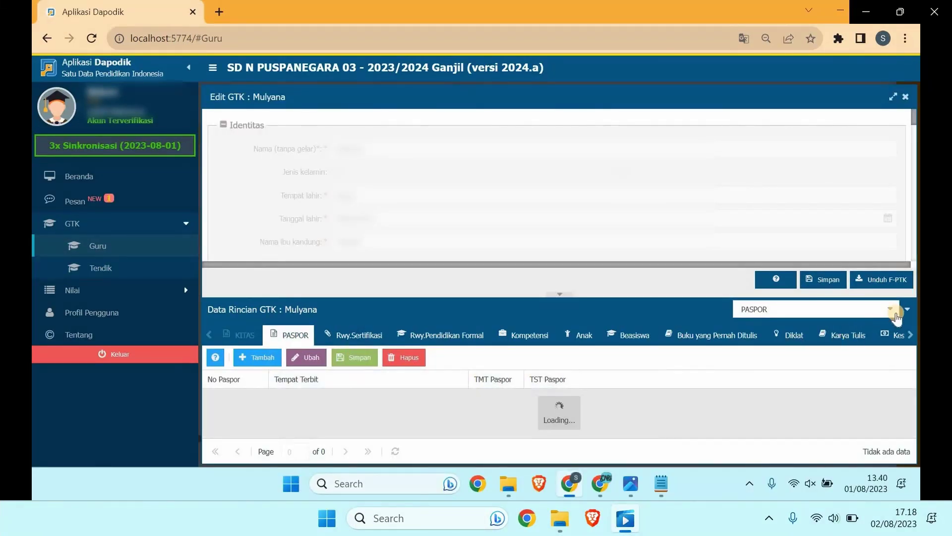
click(895, 313)
scroll(831, 228, down, 5)
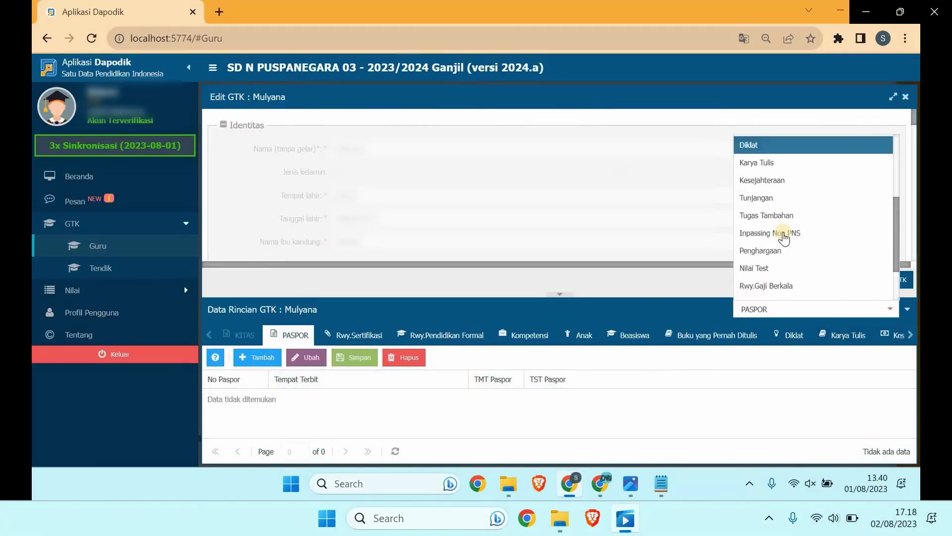
scroll(789, 251, down, 2)
click(789, 246)
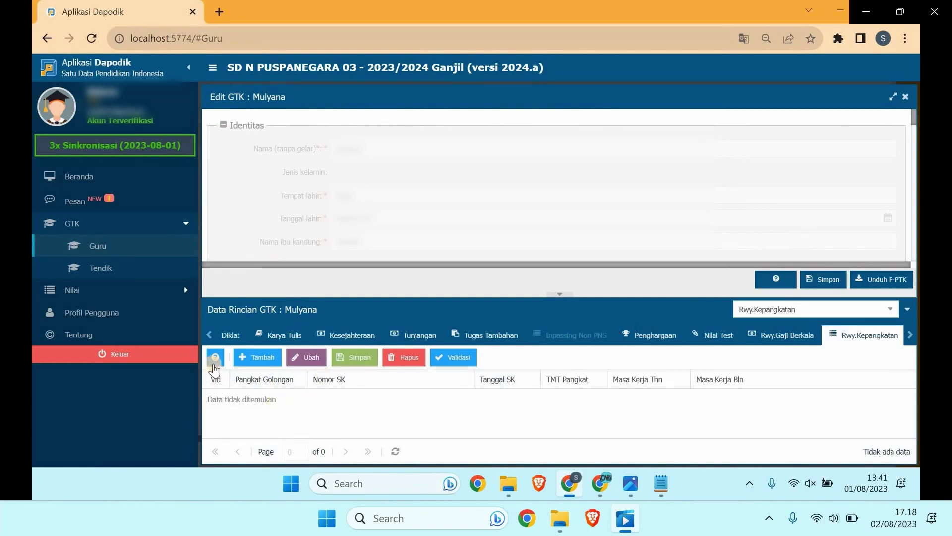
click(215, 358)
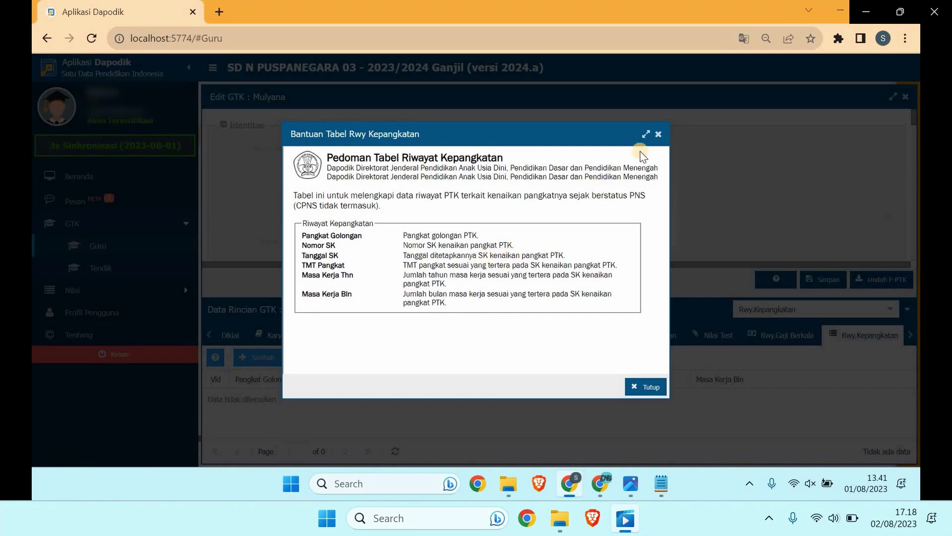
click(657, 134)
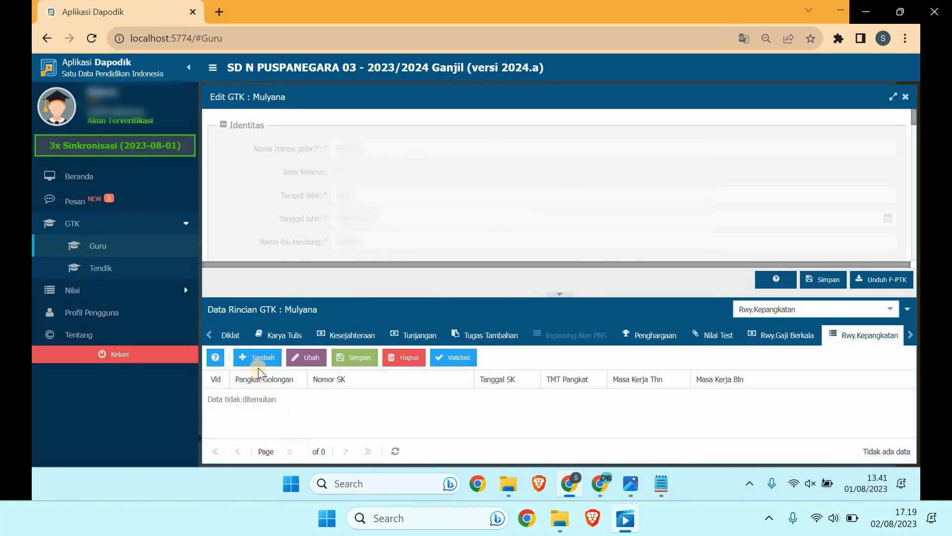
Step: Add a rank-history row with grade IX and paste the SK number from the notes
click(258, 368)
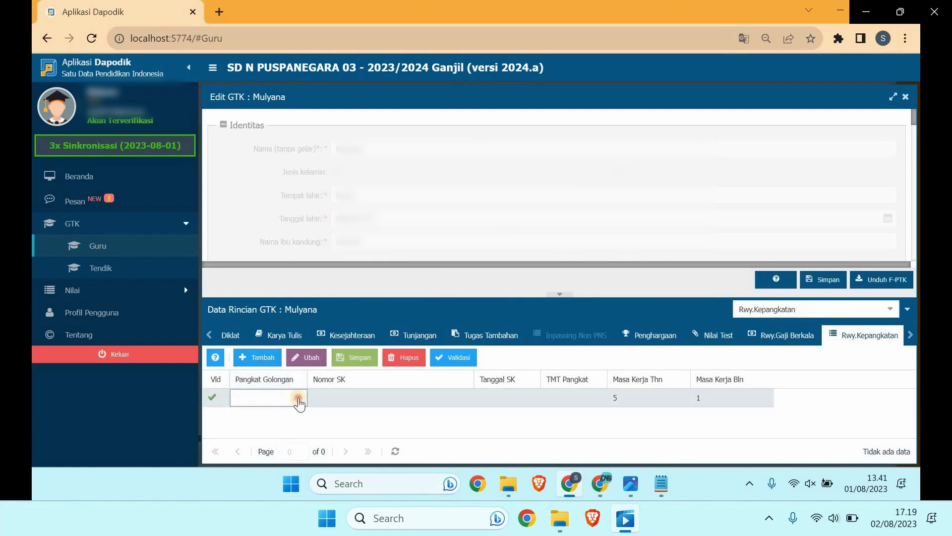
click(298, 397)
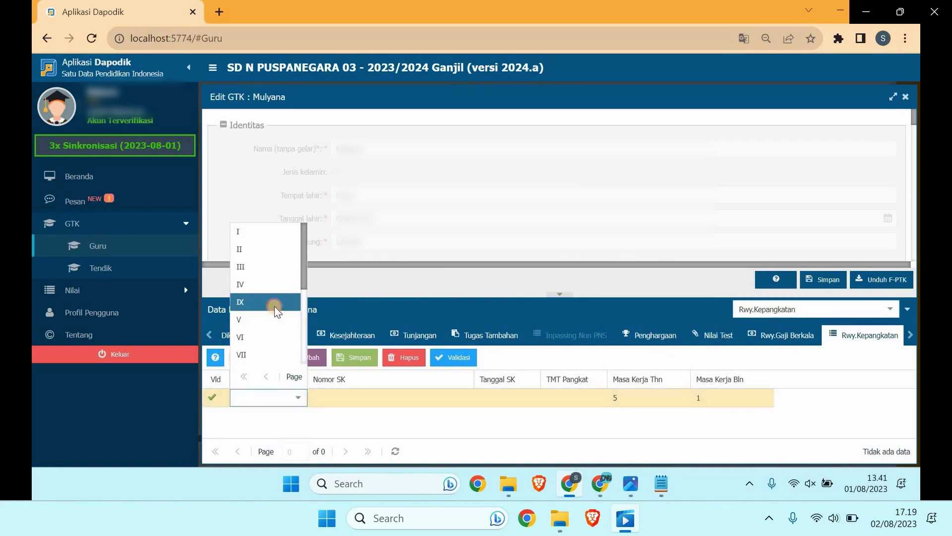
click(276, 307)
click(661, 485)
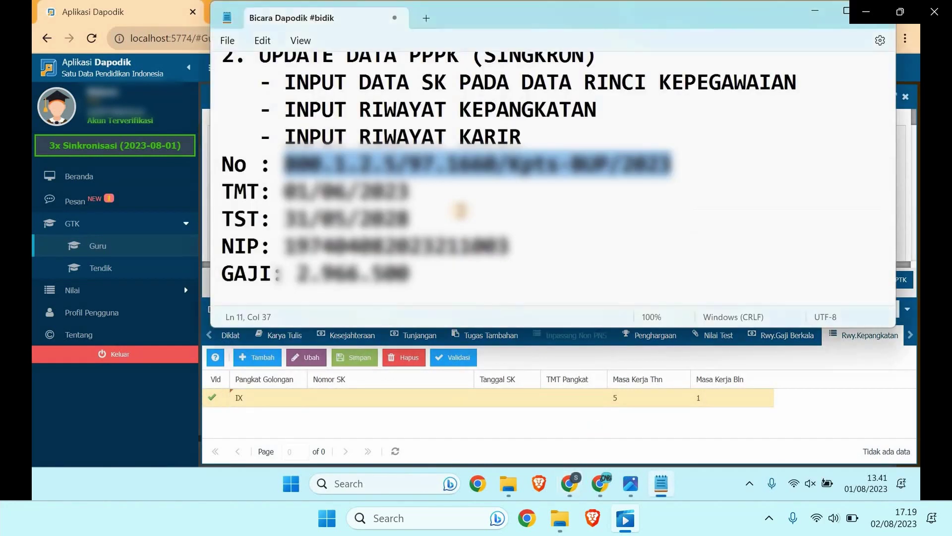
drag(666, 165, 282, 168)
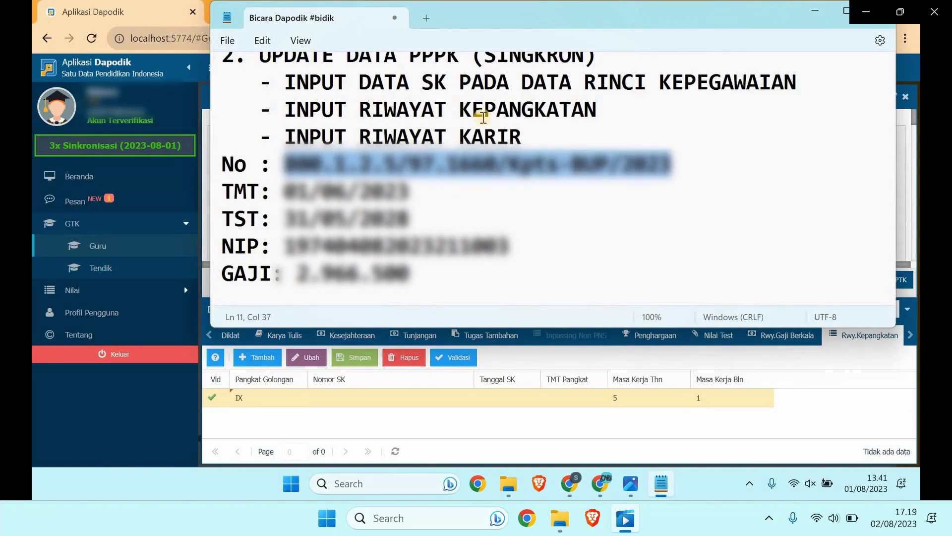
click(827, 13)
click(386, 398)
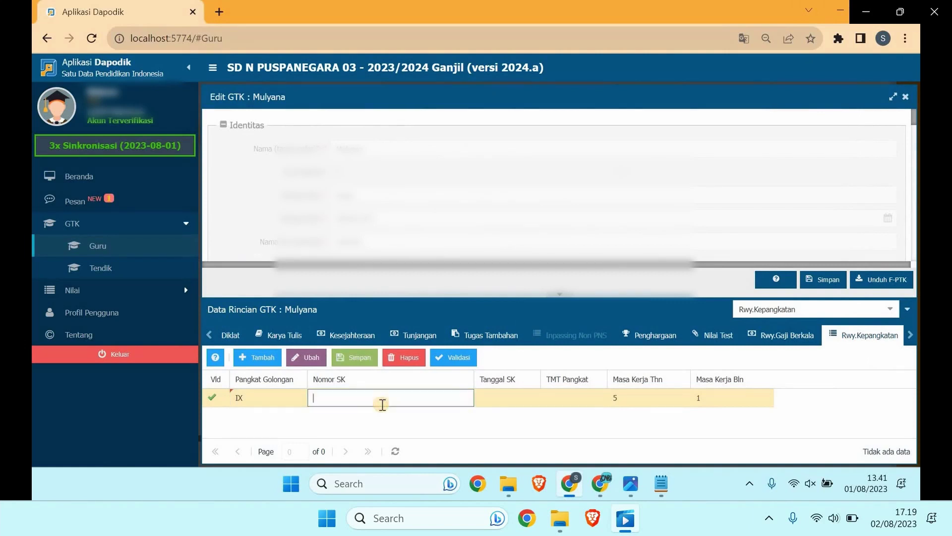
key(ctrl+v)
click(496, 401)
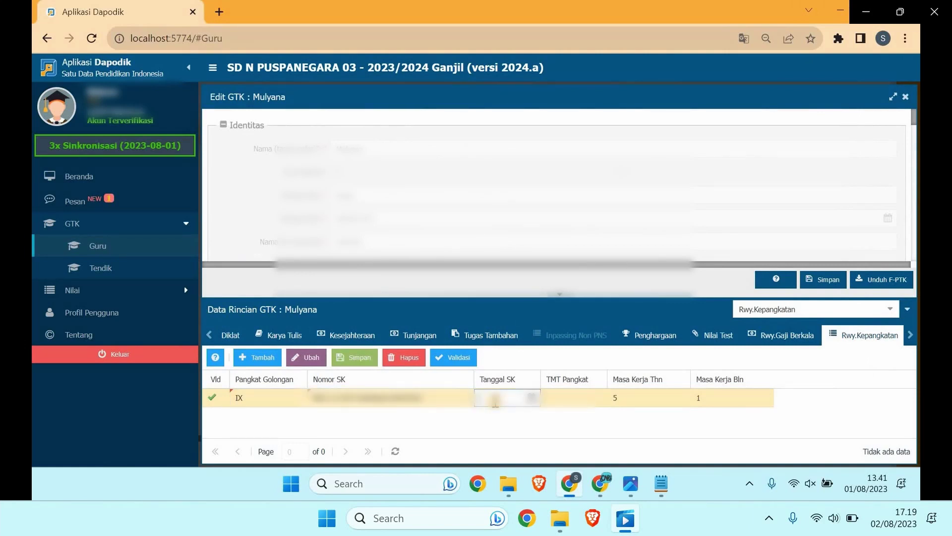
Step: Enter SK date 01/2023 and paste the TMT Pangkat date from the notes
text(01/)
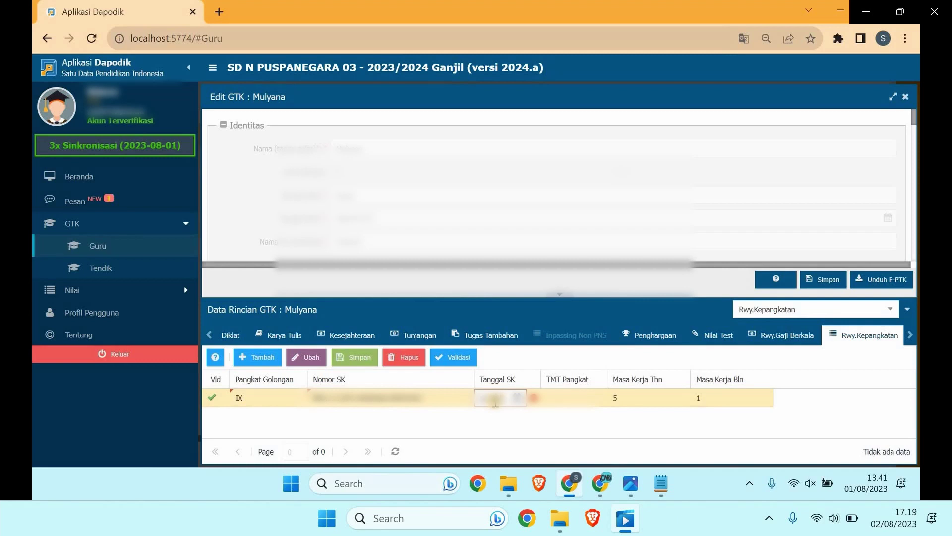
text(2023)
click(569, 403)
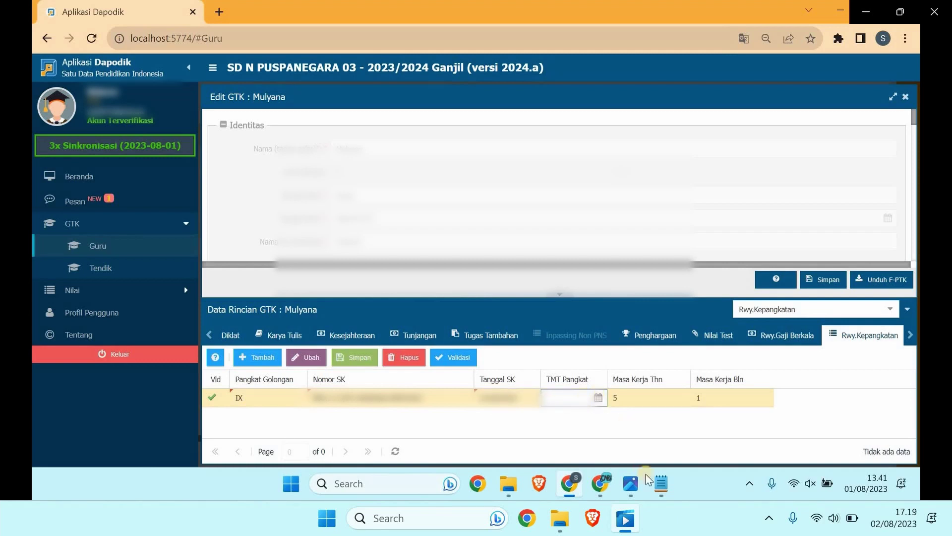
mouse_move(659, 478)
click(633, 416)
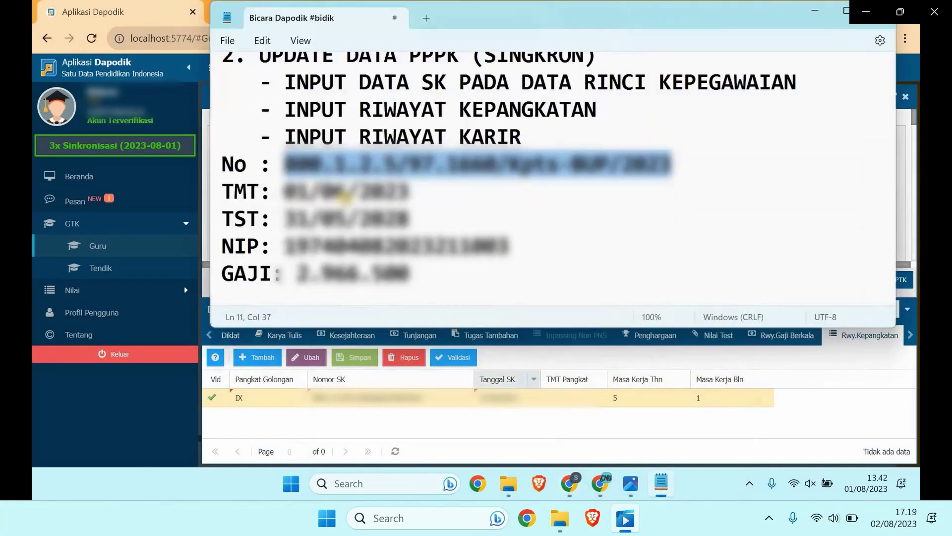
drag(284, 192, 409, 193)
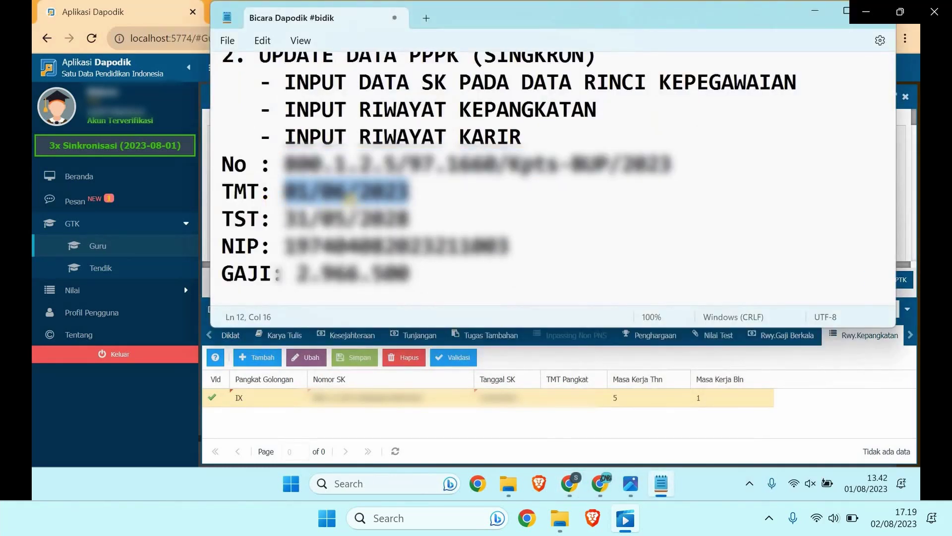
click(578, 403)
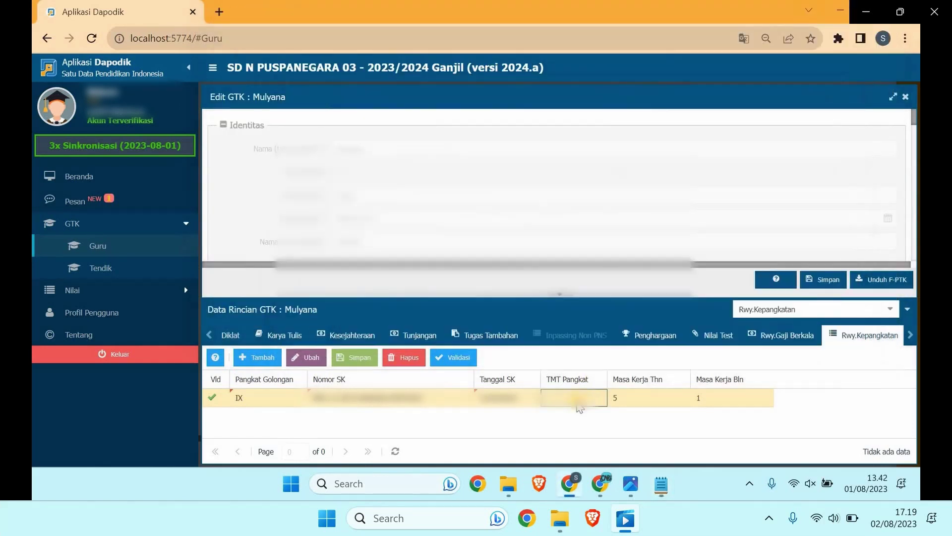
click(577, 406)
key(ctrl+v)
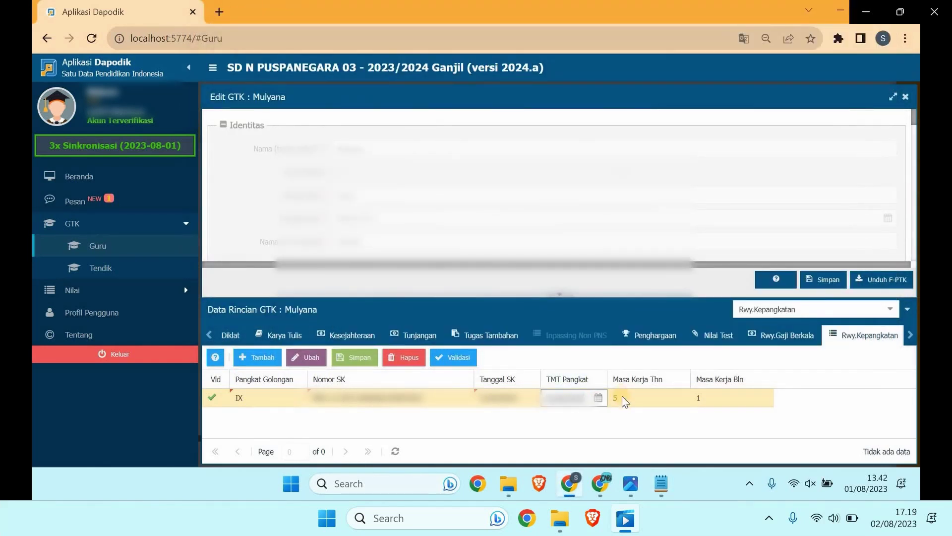
Step: Set the row's masa kerja to 0 years and 0 months
click(623, 397)
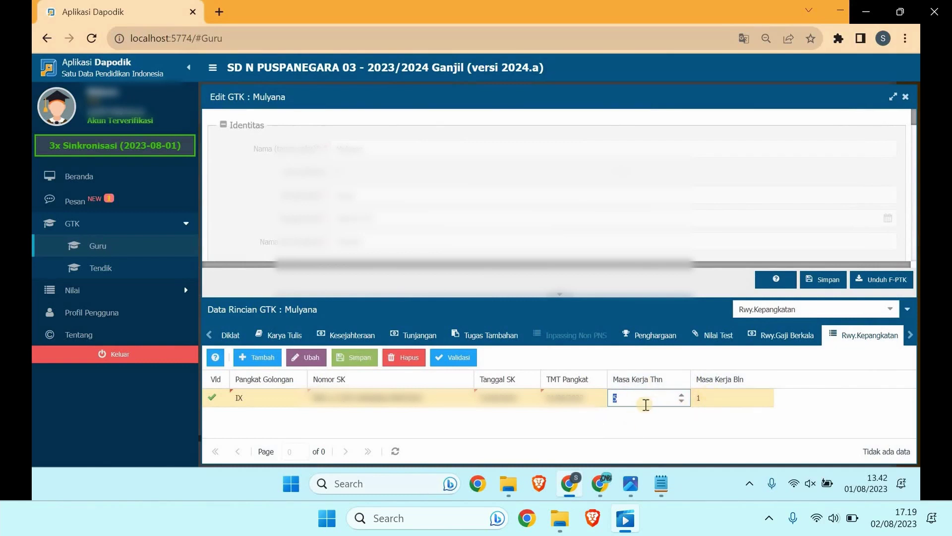
text(0)
key(Tab)
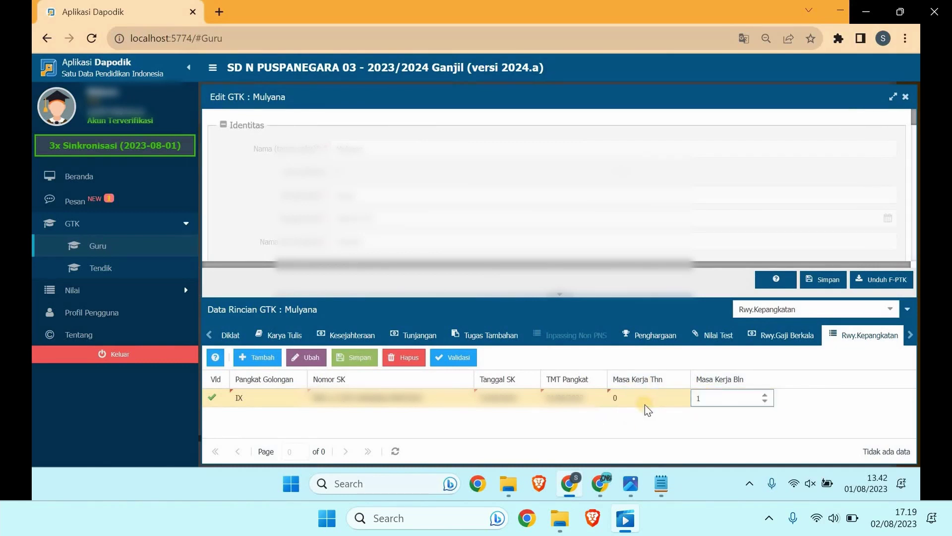
click(648, 402)
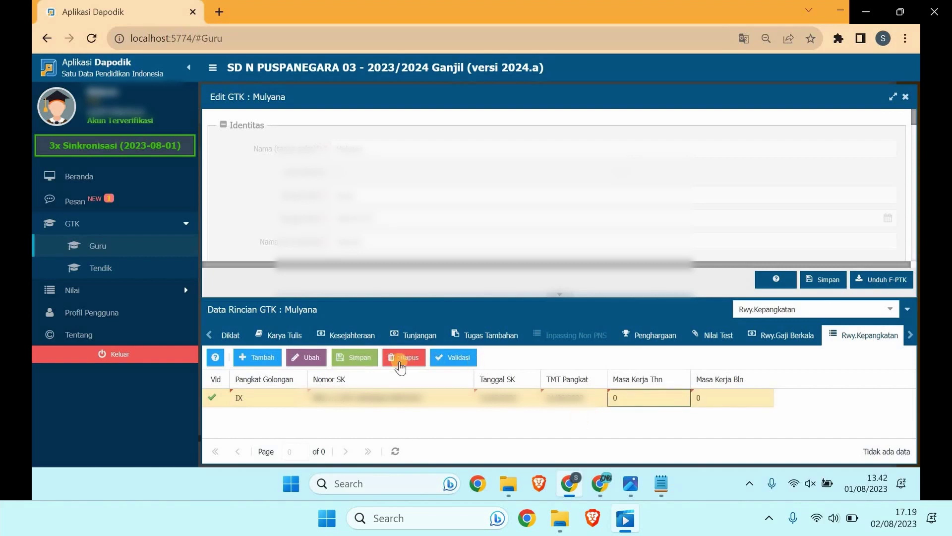
Step: Save the IX rank row, review the scanned SK PPPK, and show the Rwy.Karir Guru table
click(371, 362)
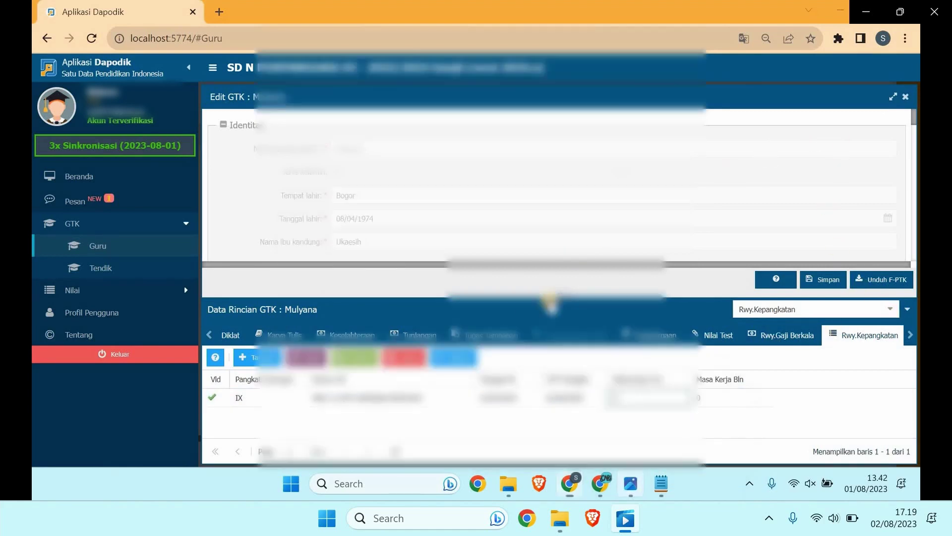
click(639, 486)
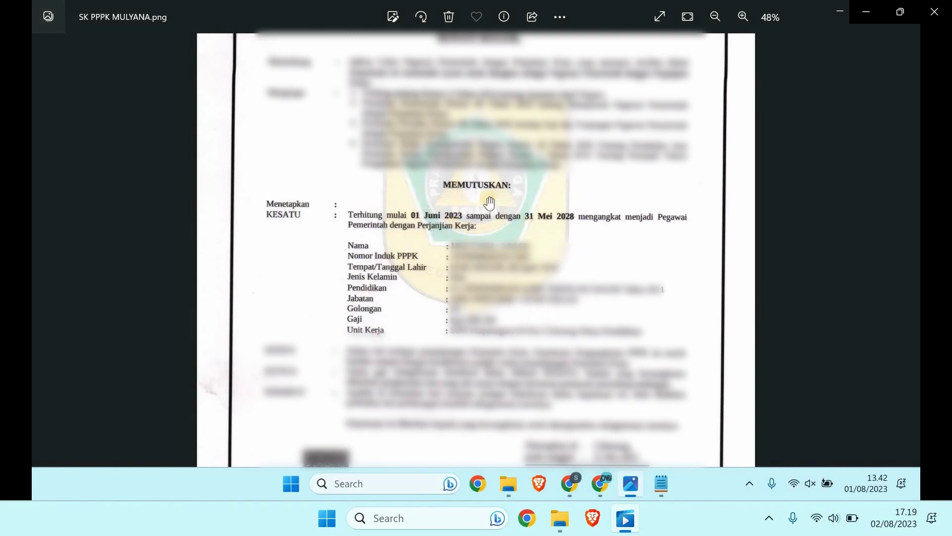
click(575, 490)
click(660, 396)
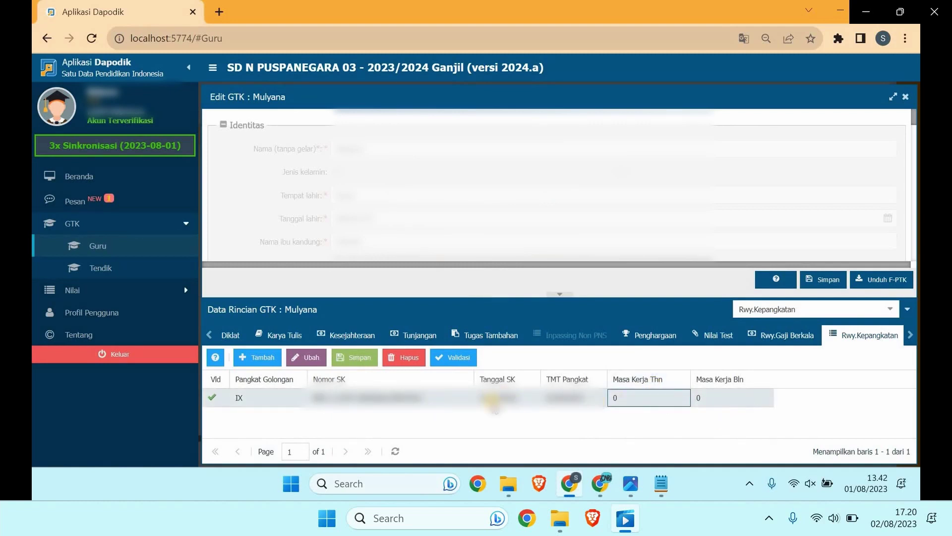
click(885, 311)
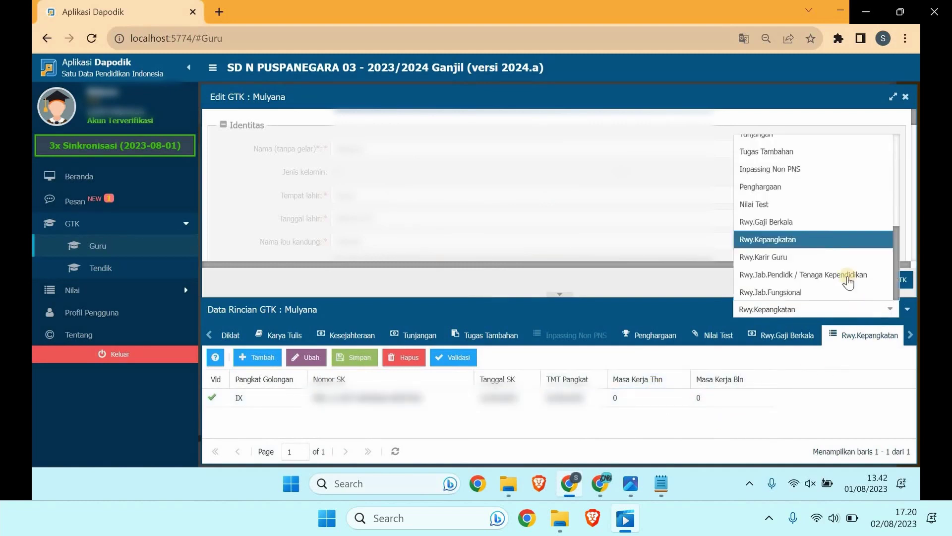
click(793, 257)
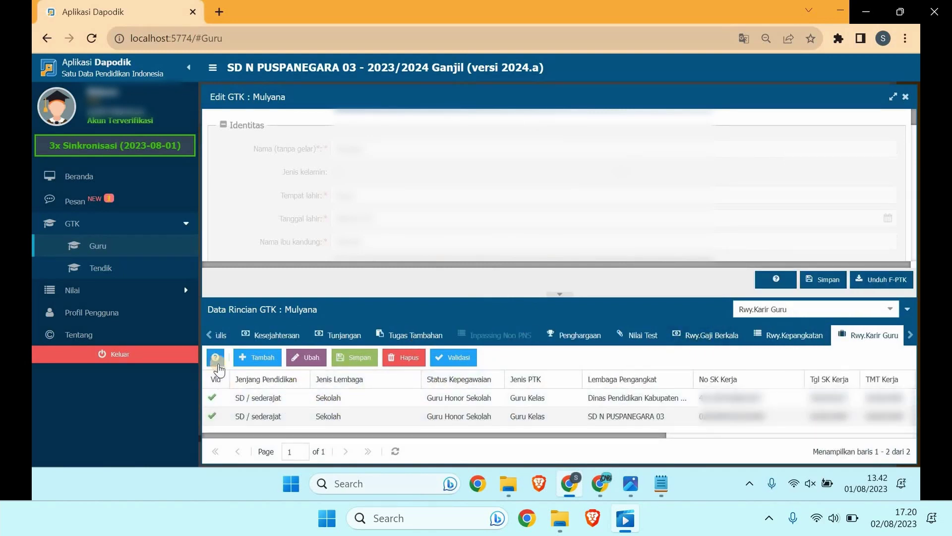
click(217, 363)
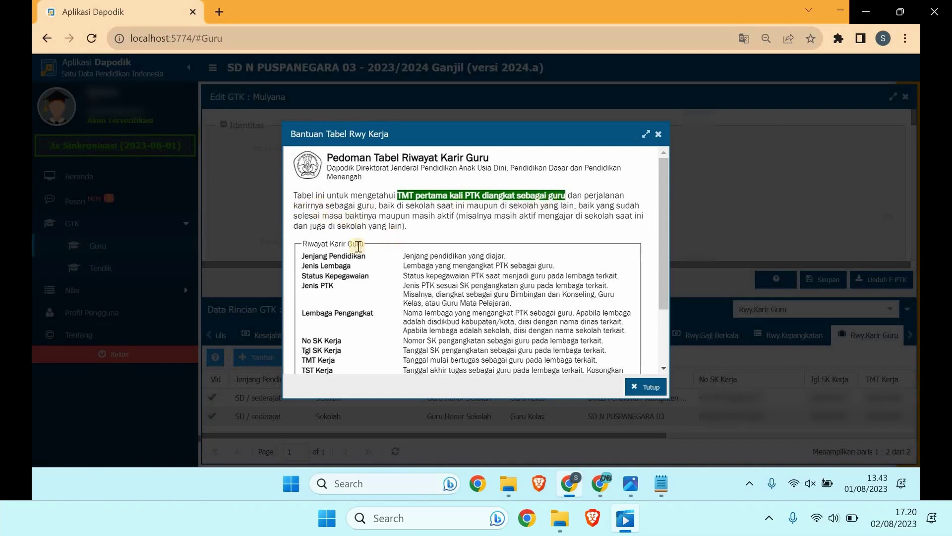
scroll(342, 255, down, 2)
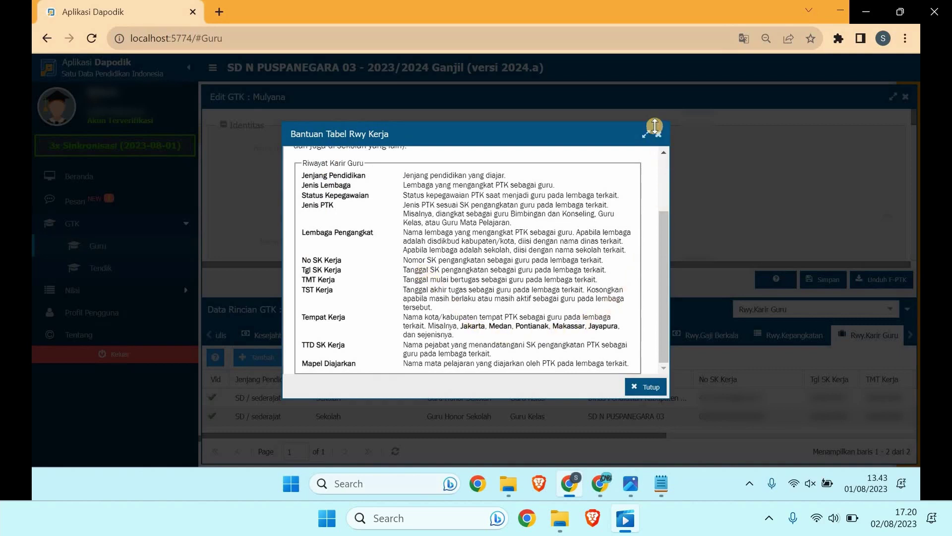
click(659, 134)
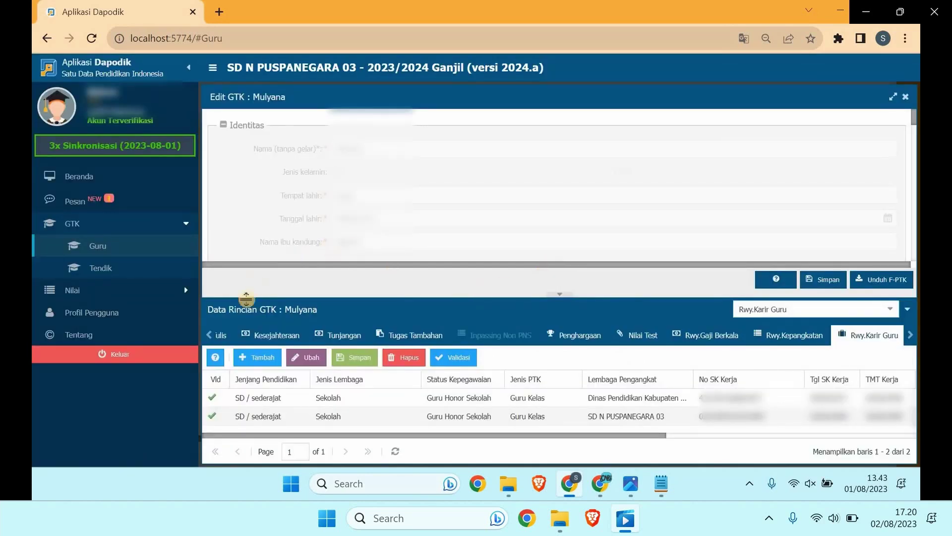
Step: Add a career history row with level SD / sederajat and institution type Sekolah
click(254, 358)
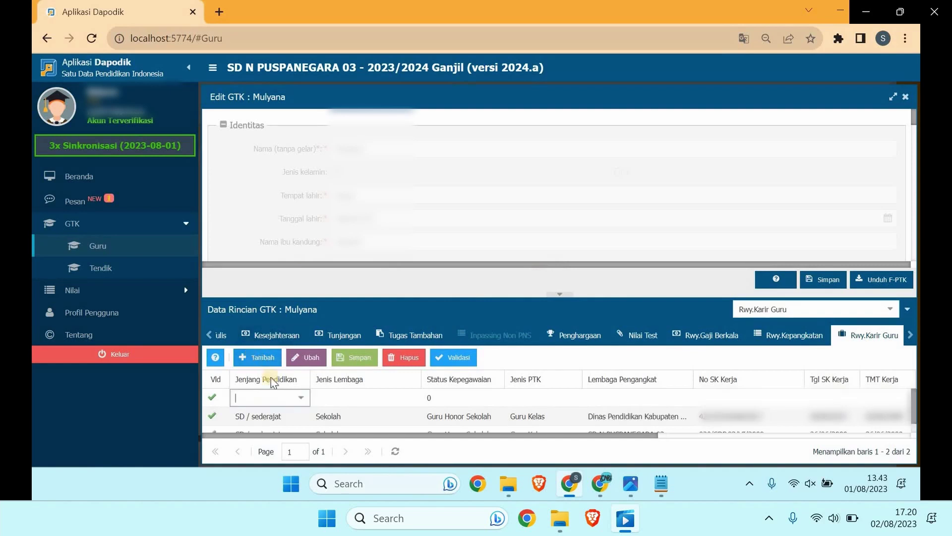
click(301, 399)
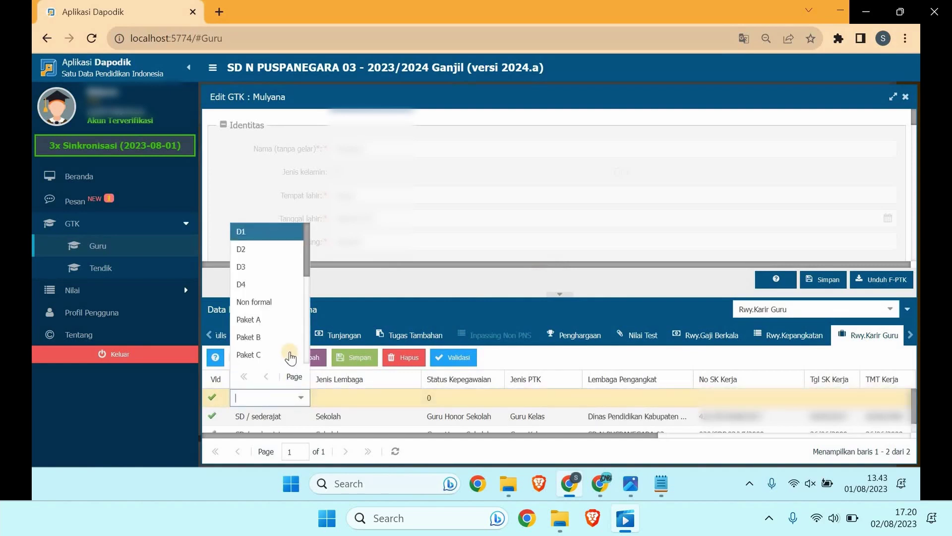
scroll(280, 305, down, 2)
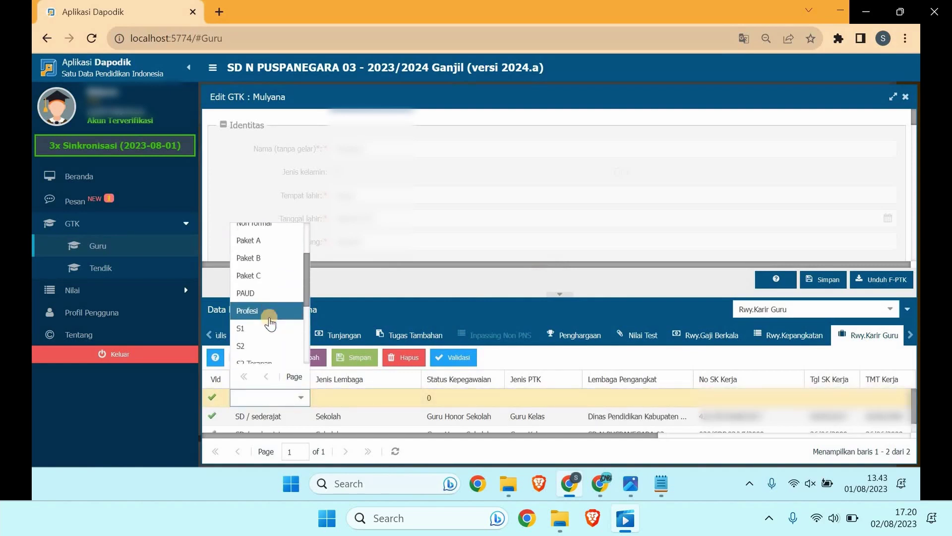
scroll(269, 313, down, 4)
click(270, 284)
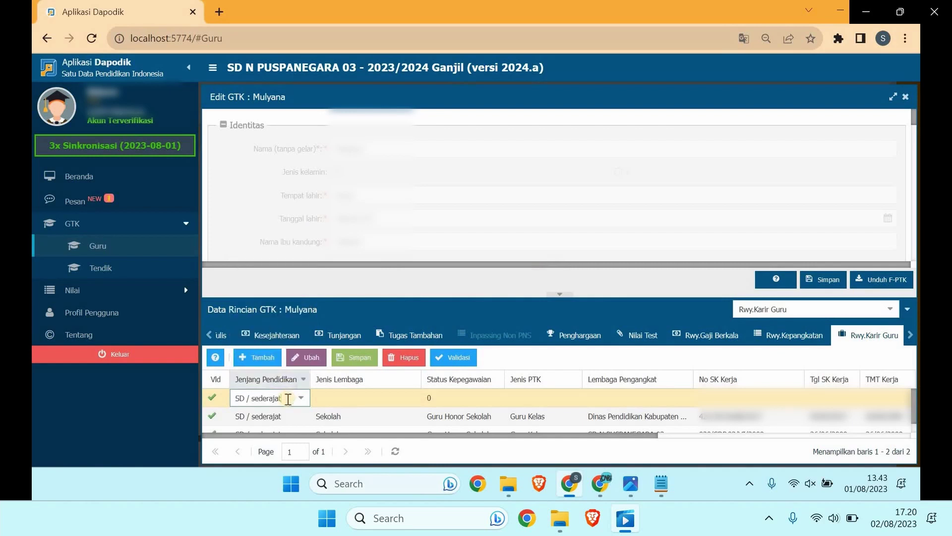
click(350, 398)
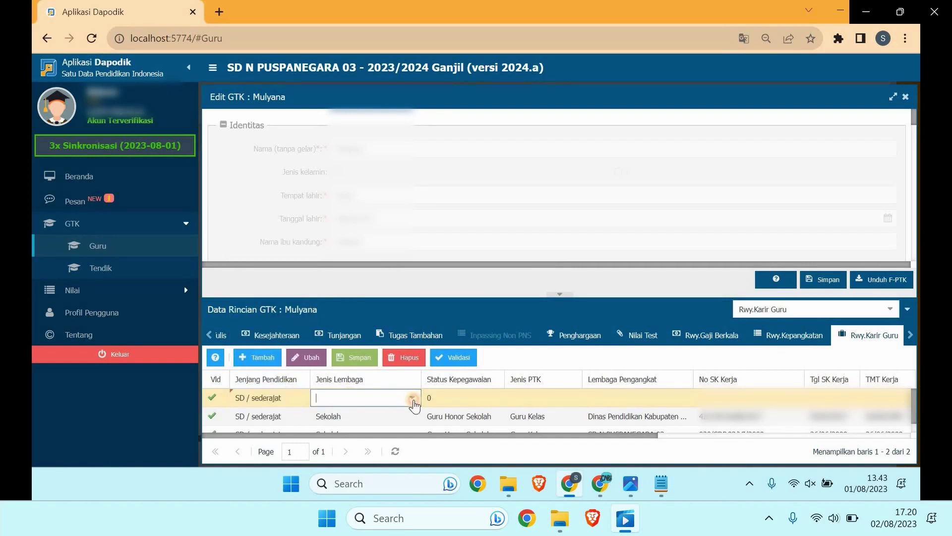
click(411, 398)
click(361, 416)
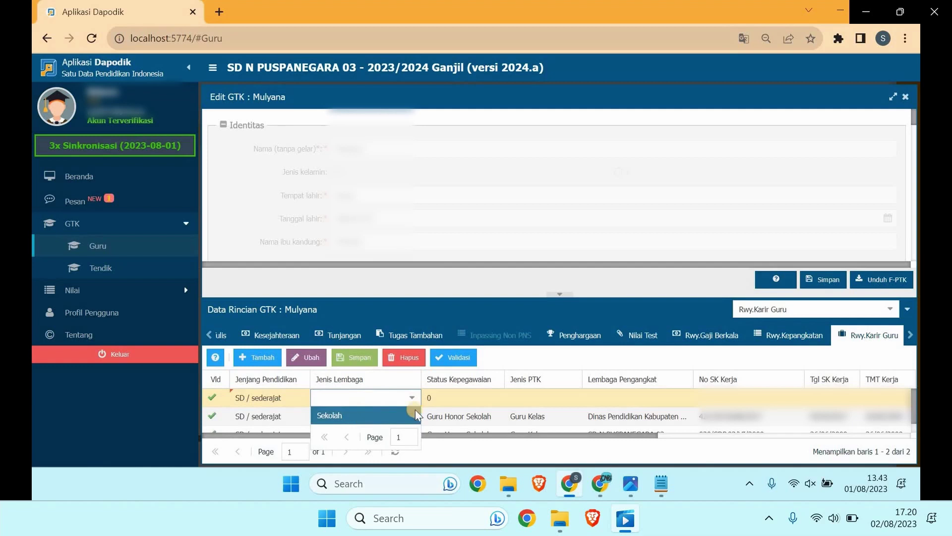
click(458, 397)
Step: Set the row's employment status to PPPK and teacher type to Guru Kelas
click(494, 400)
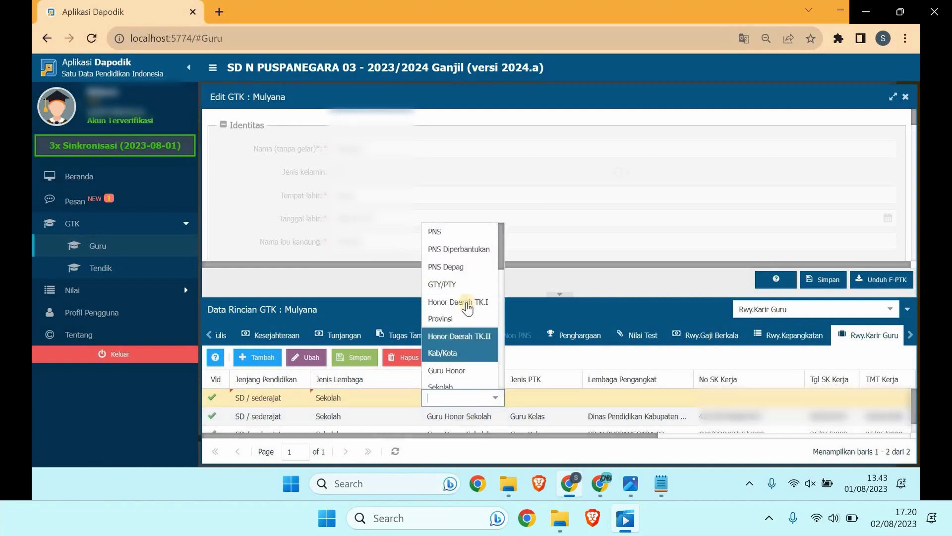
scroll(465, 342, down, 2)
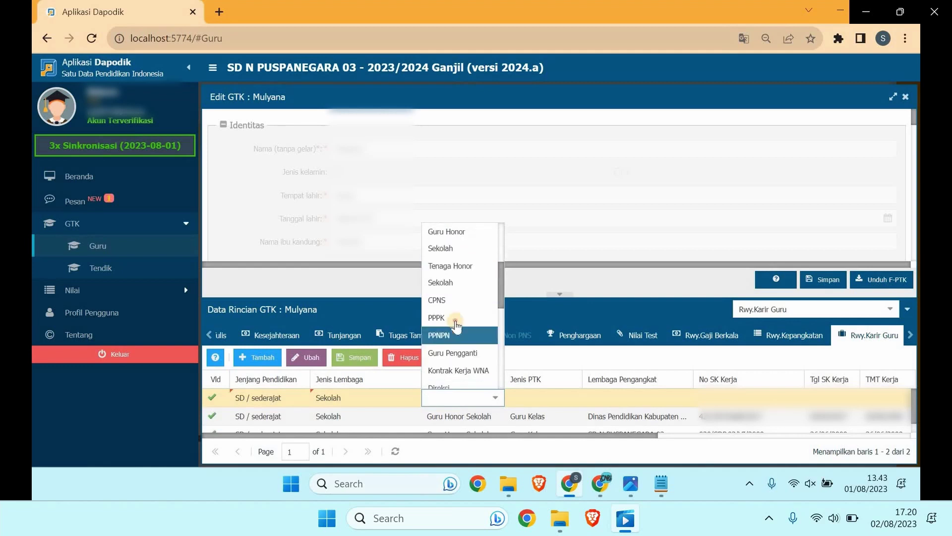
click(454, 318)
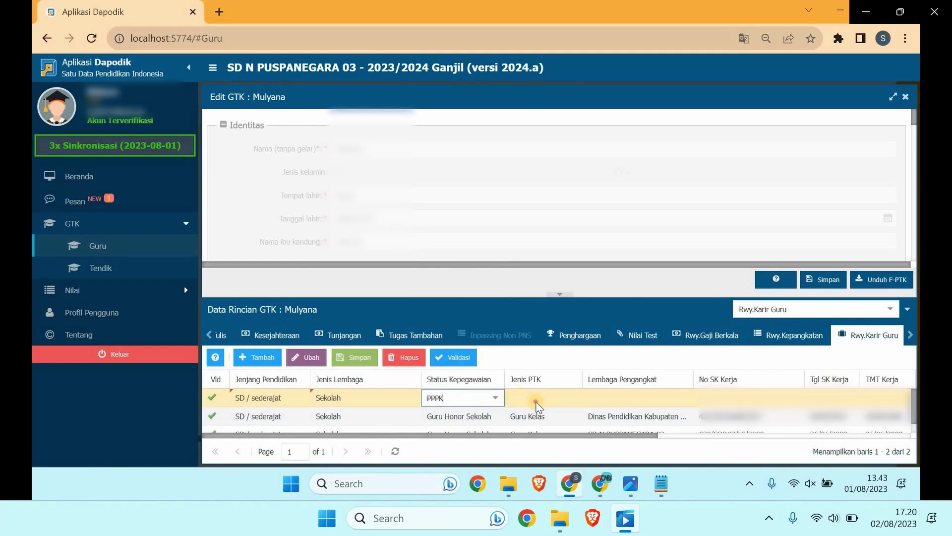
click(570, 399)
click(573, 398)
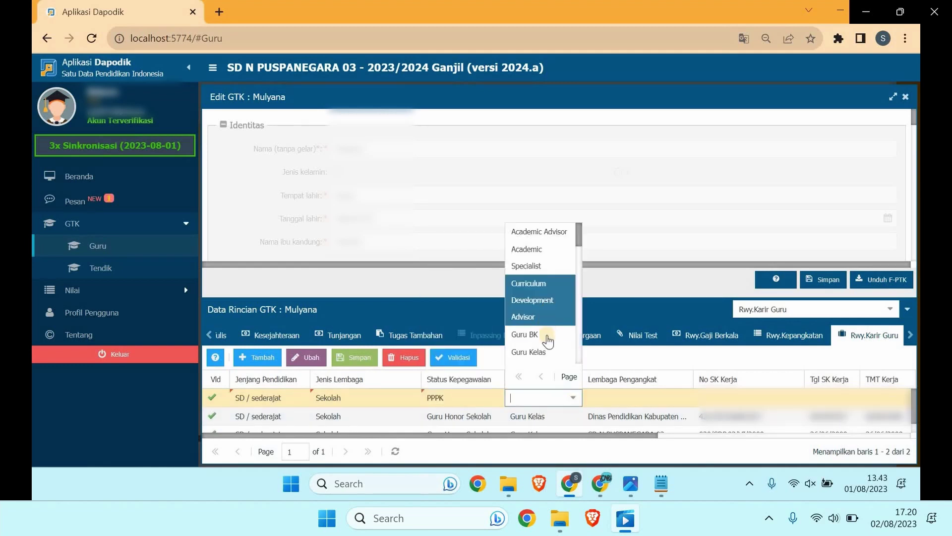
click(546, 352)
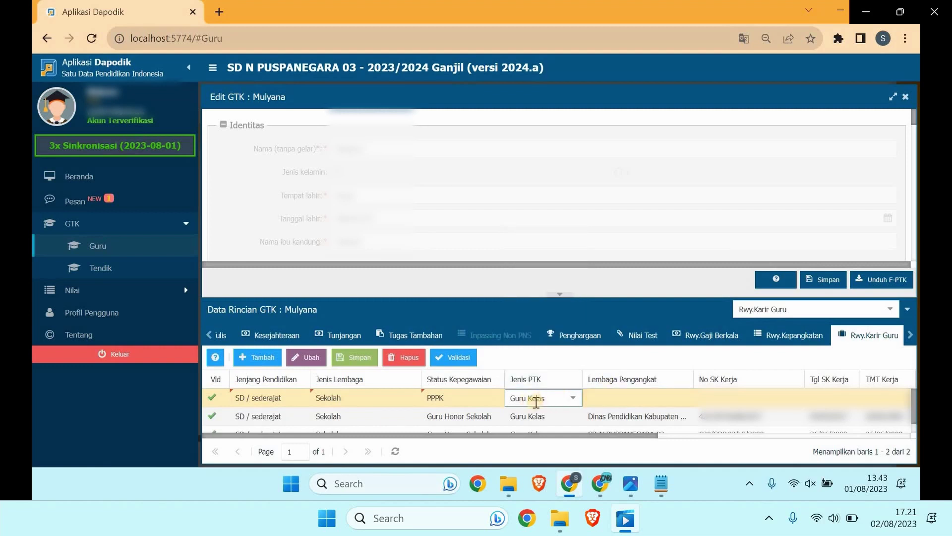
click(602, 400)
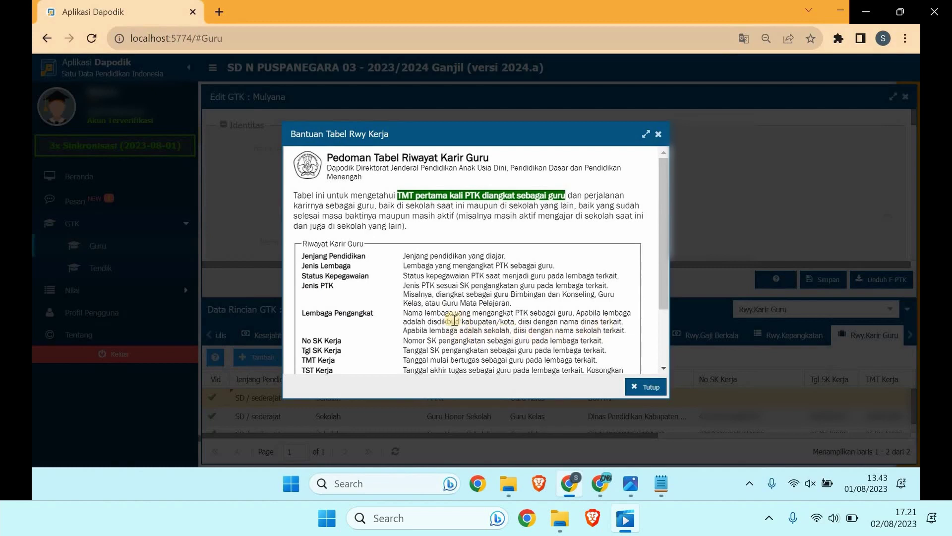
Step: Close the career table guide, leaving BUPATI as Lembaga Pengangkat
click(658, 134)
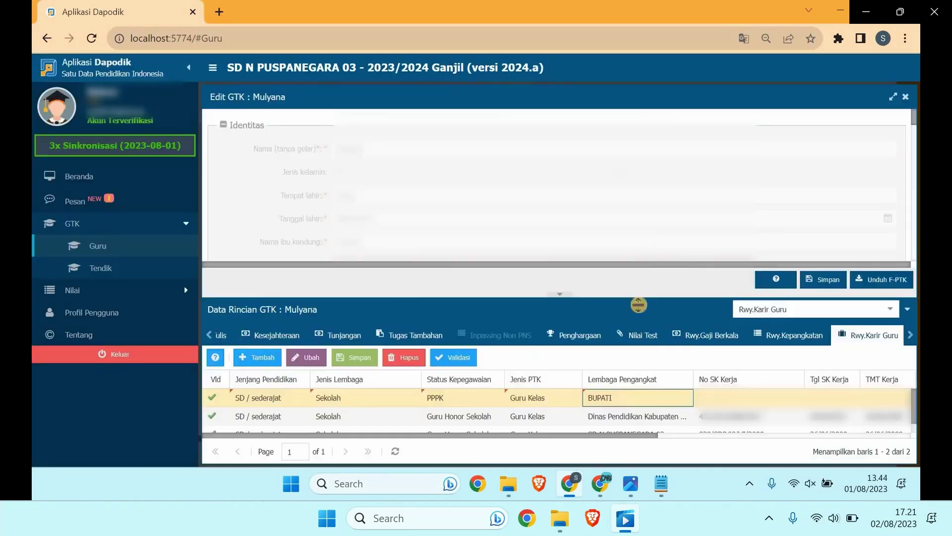
Step: Check the SK image and paste the SK number from the notes into No SK Kerja
click(630, 483)
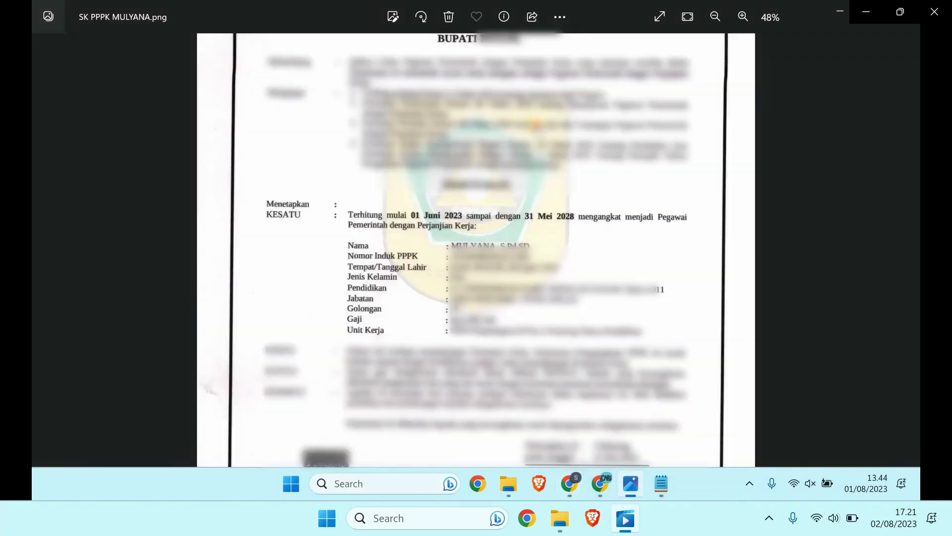
scroll(531, 238, up, 3)
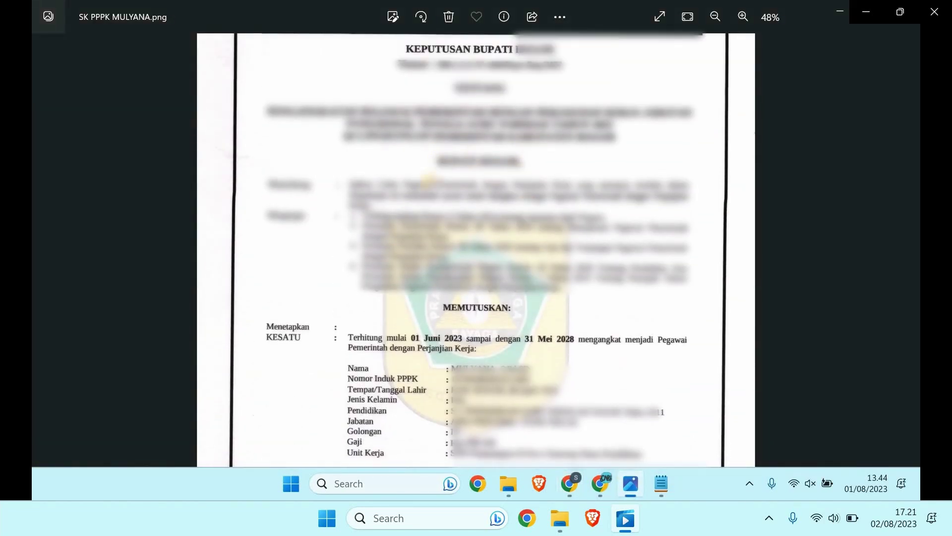
click(576, 477)
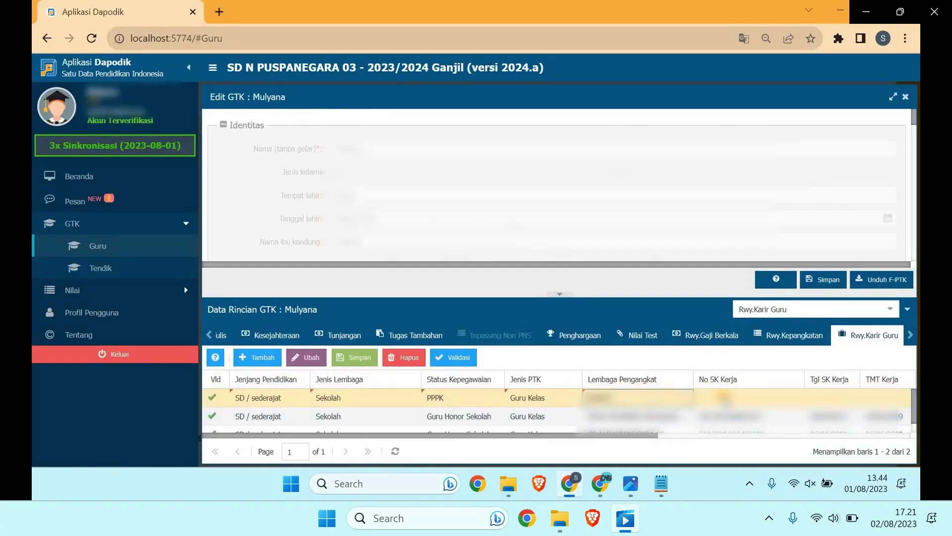
double_click(724, 396)
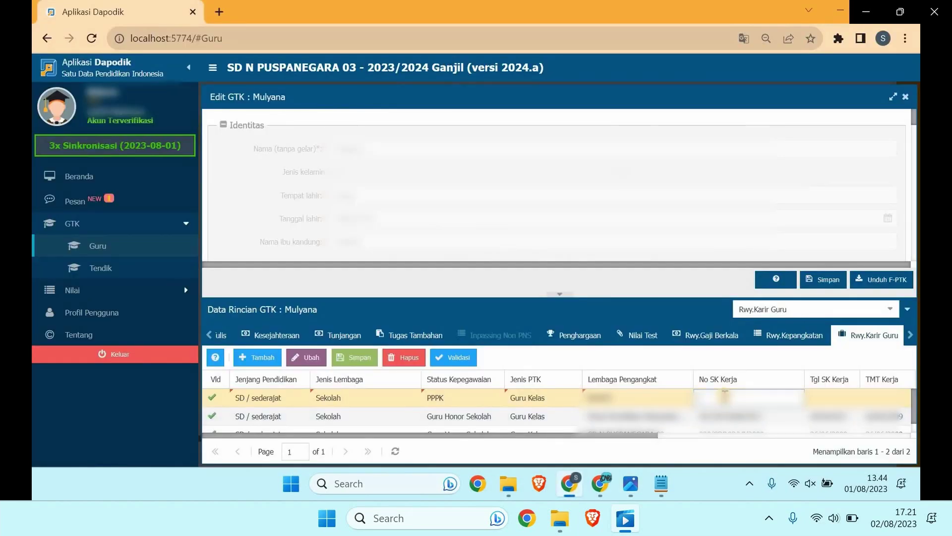
click(670, 481)
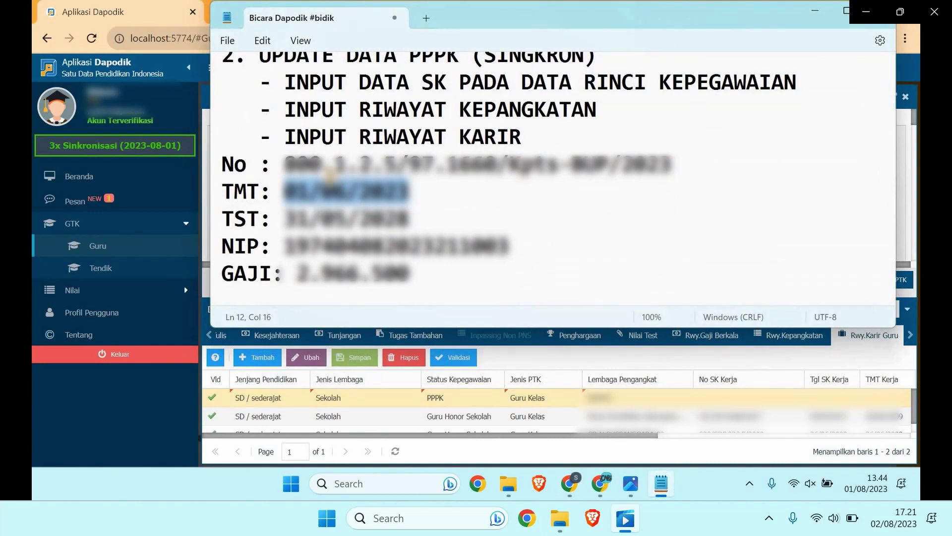
drag(286, 164, 672, 164)
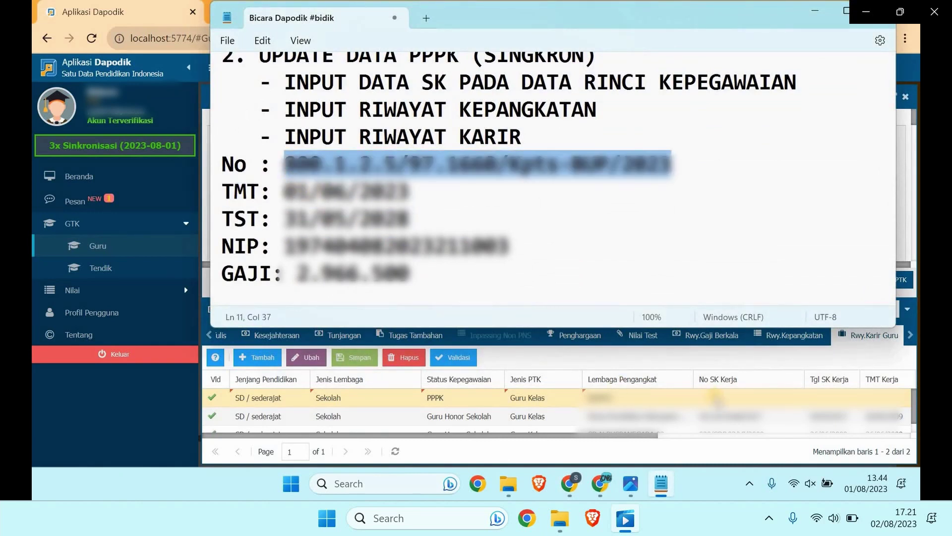
key(ctrl+c)
click(720, 397)
key(ctrl+v)
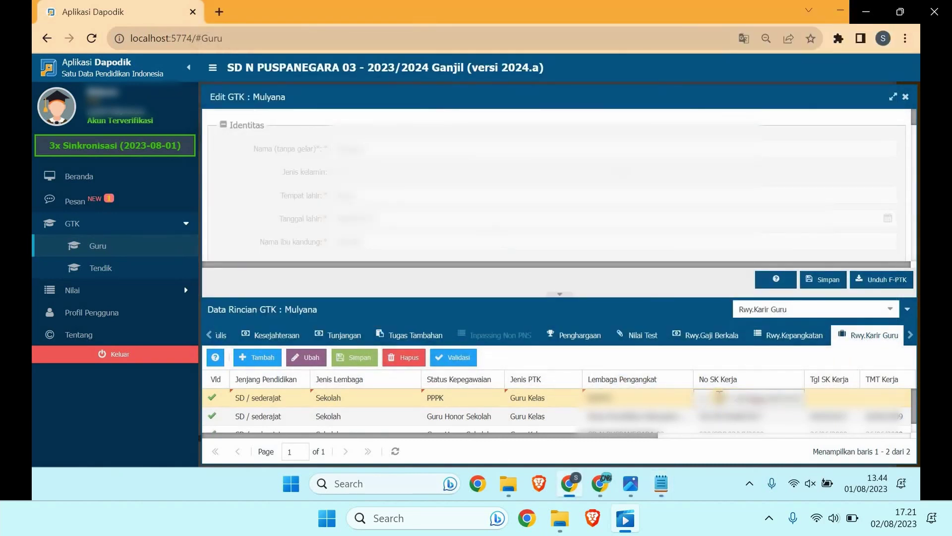
key(Tab)
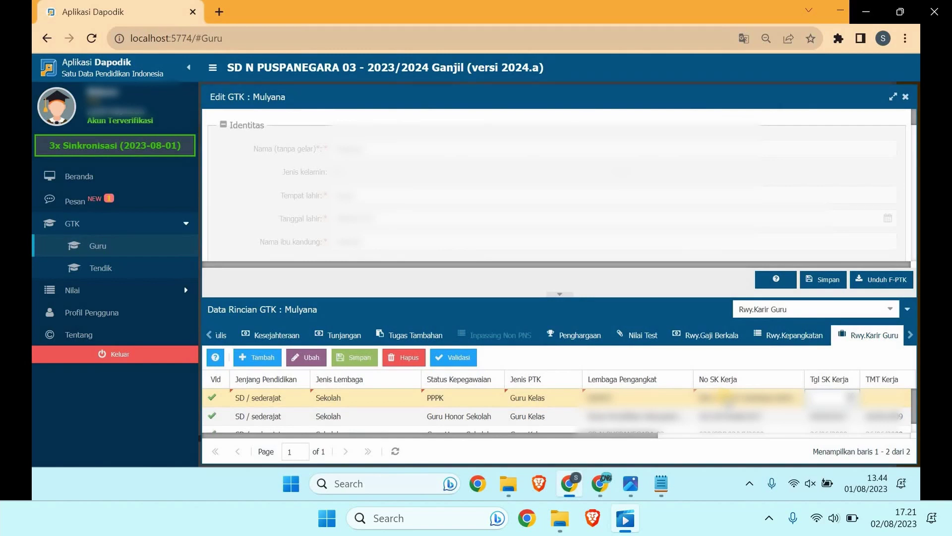
Step: Enter the SK date and paste the TMT date from the notes into TMT Kerja
text(01)
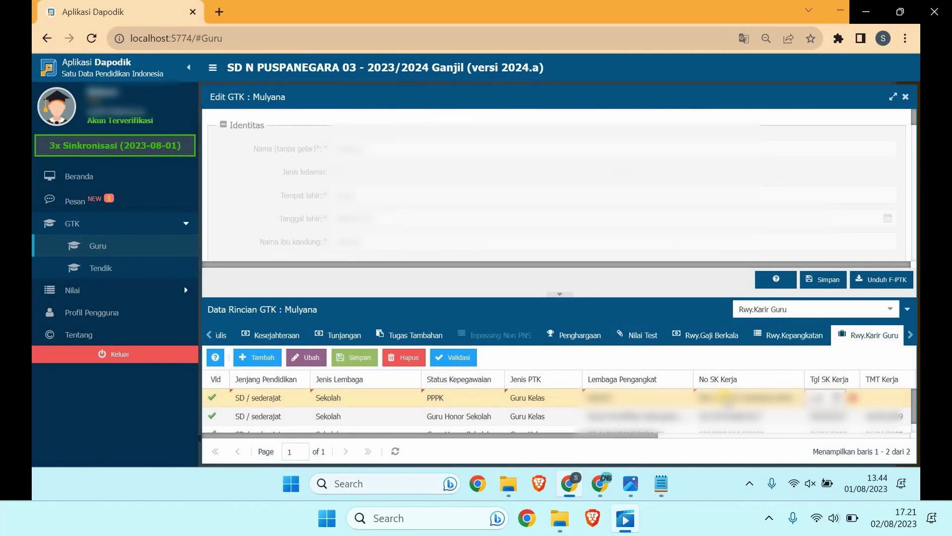
key(Tab)
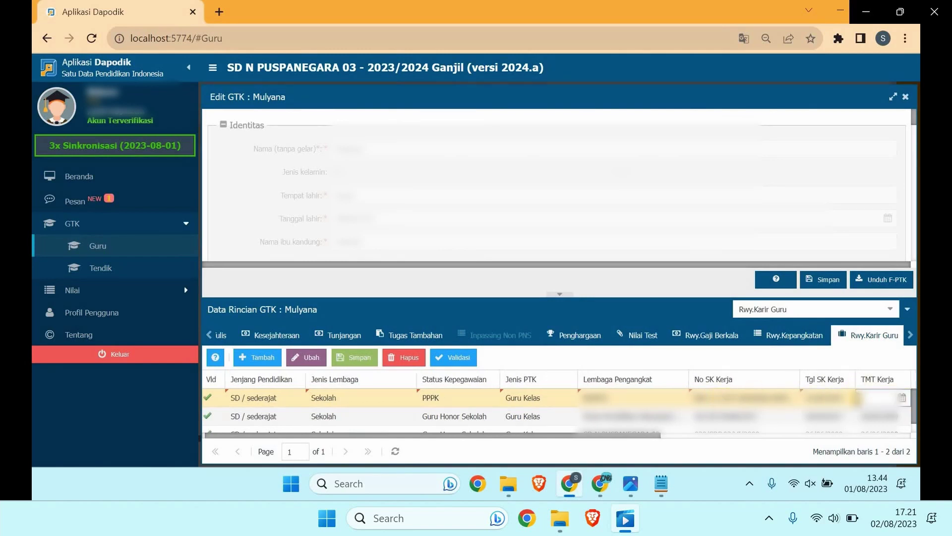
click(662, 482)
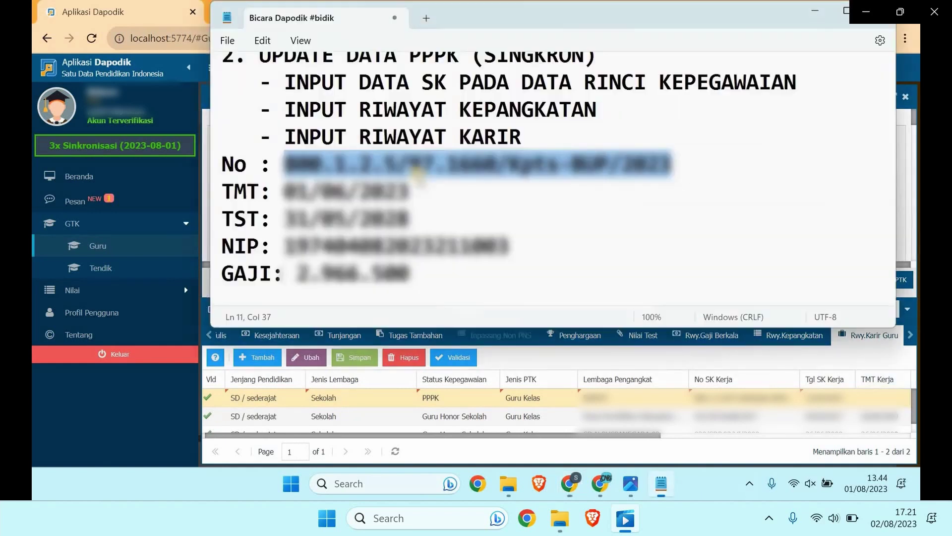
drag(410, 191, 283, 191)
click(887, 395)
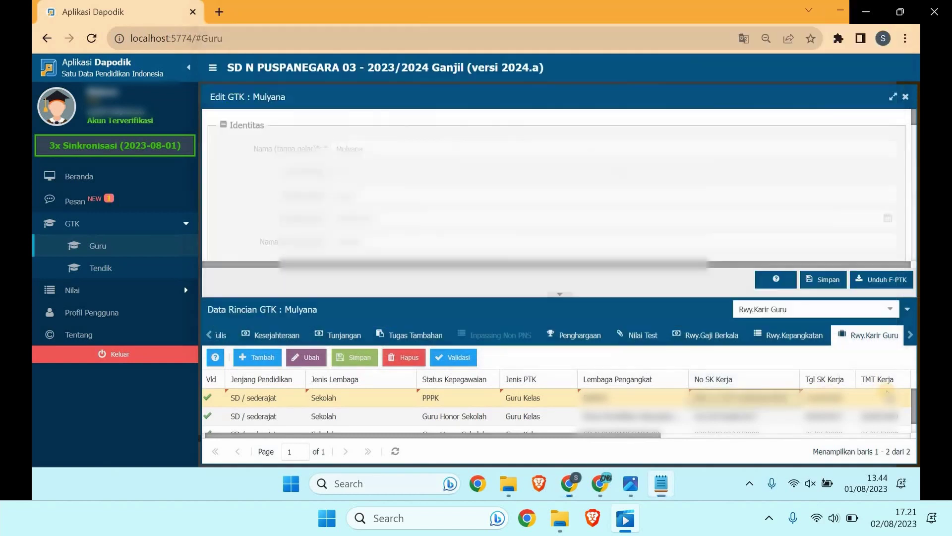
double_click(886, 395)
key(ctrl+v)
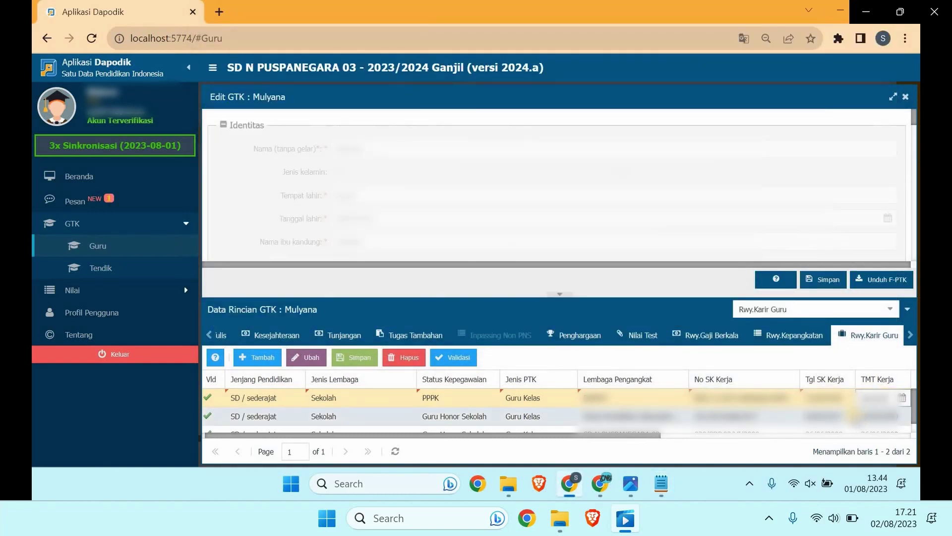
key(Tab)
Step: Paste the TST date from the notes into TST Kerja
click(658, 471)
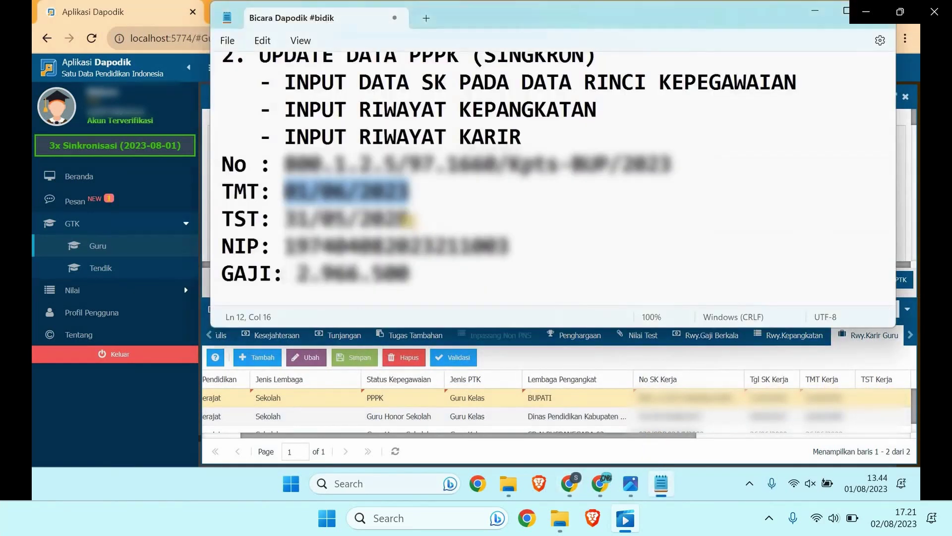
drag(409, 218, 281, 218)
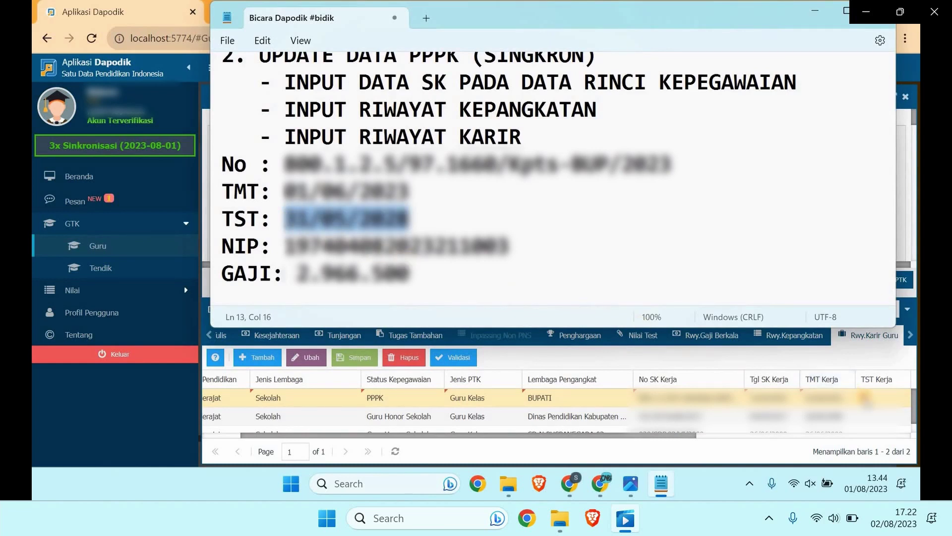
click(865, 397)
key(ctrl+v)
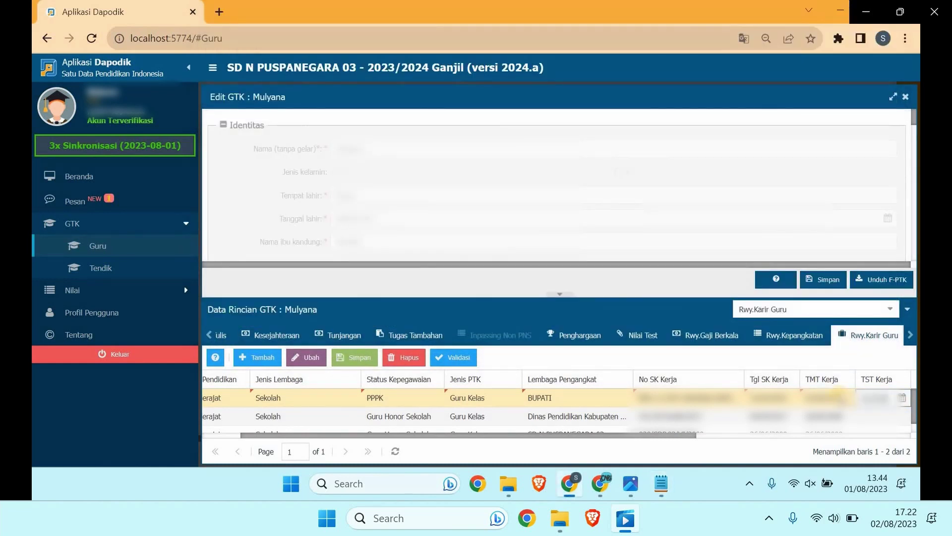
key(Tab)
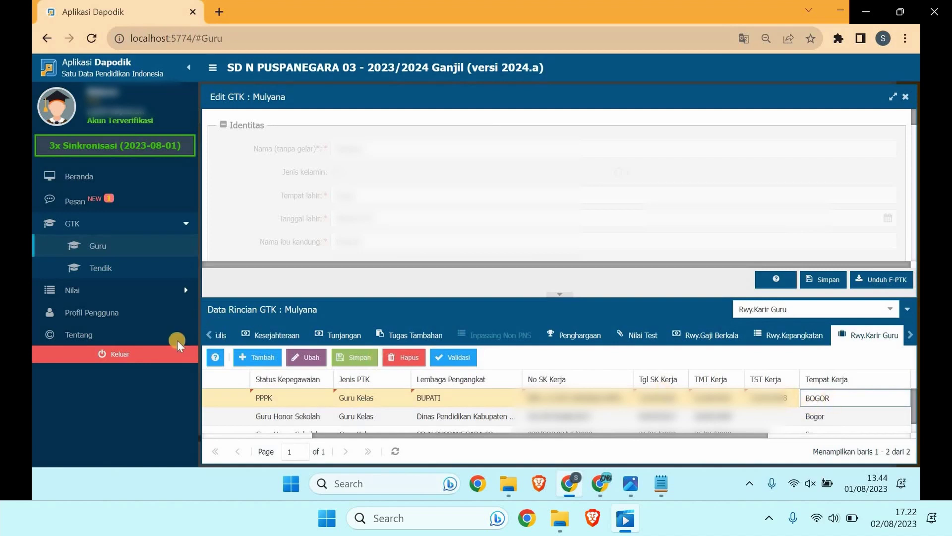
Step: Read and close the career history help, then move across the grid
click(215, 357)
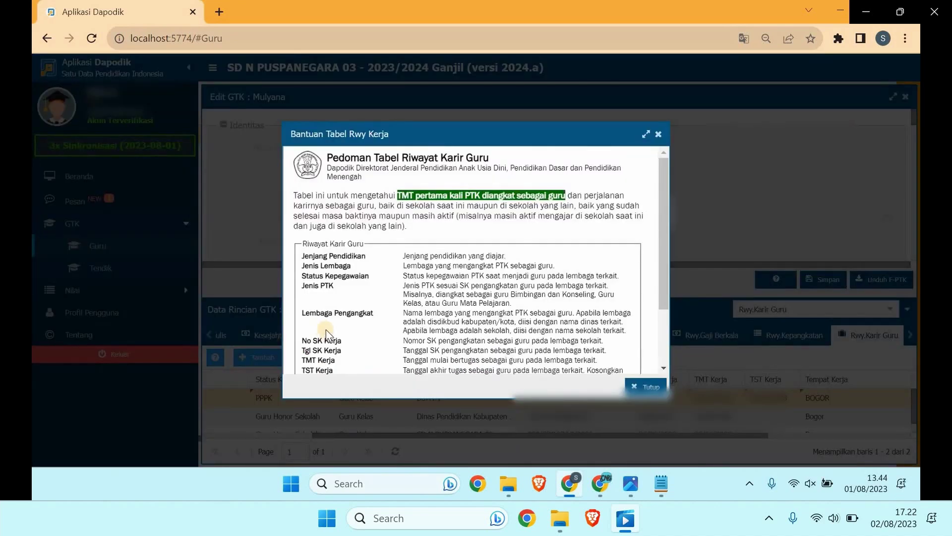
scroll(326, 333, down, 2)
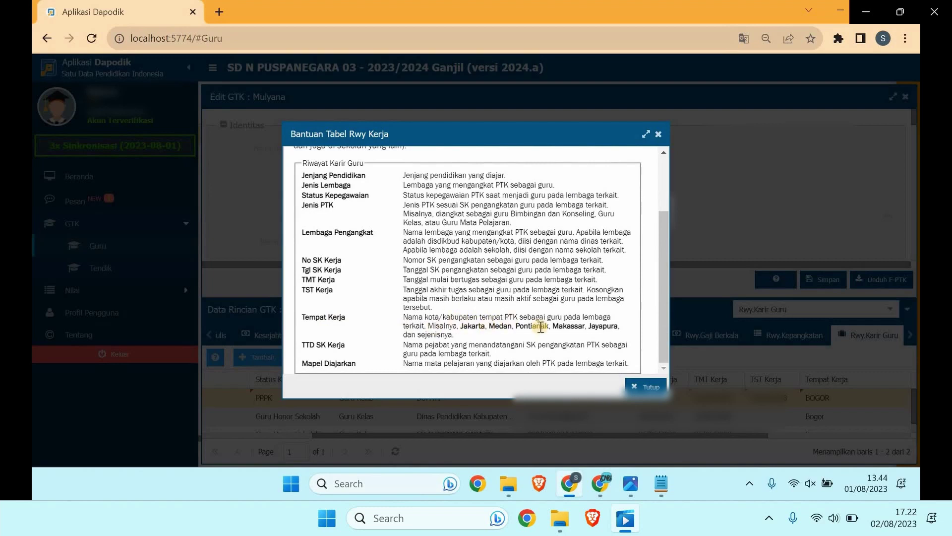
click(653, 136)
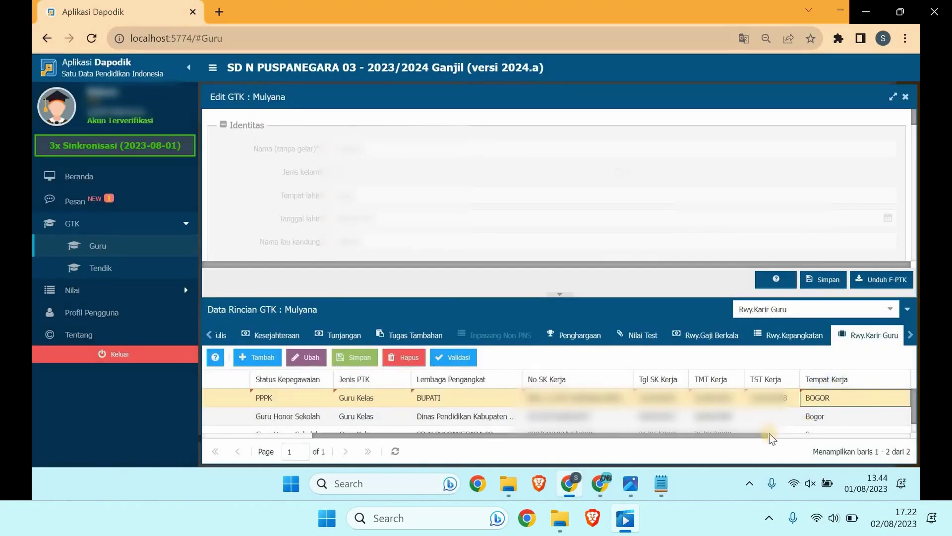
click(851, 435)
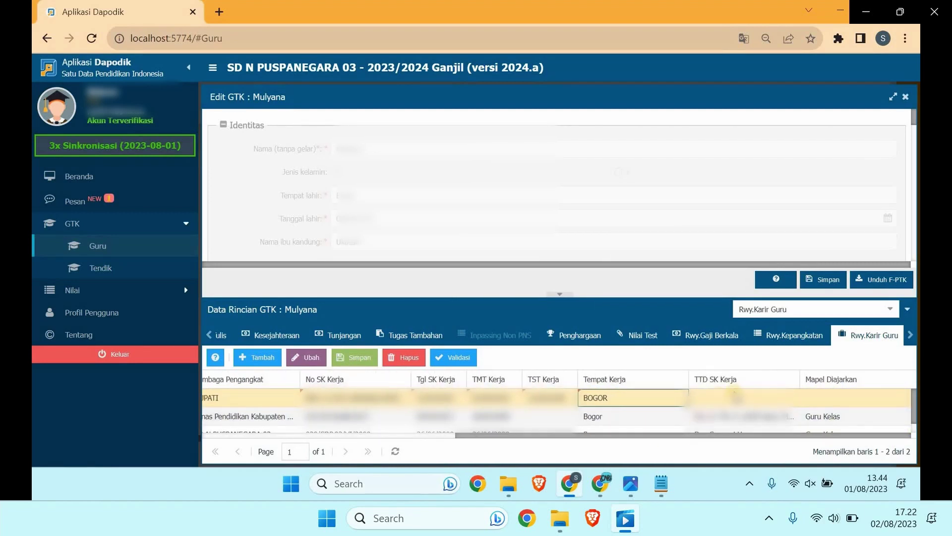
Step: Fill the PPPK row's SK signatory and subject GURU KELAS, then save the career table
click(714, 397)
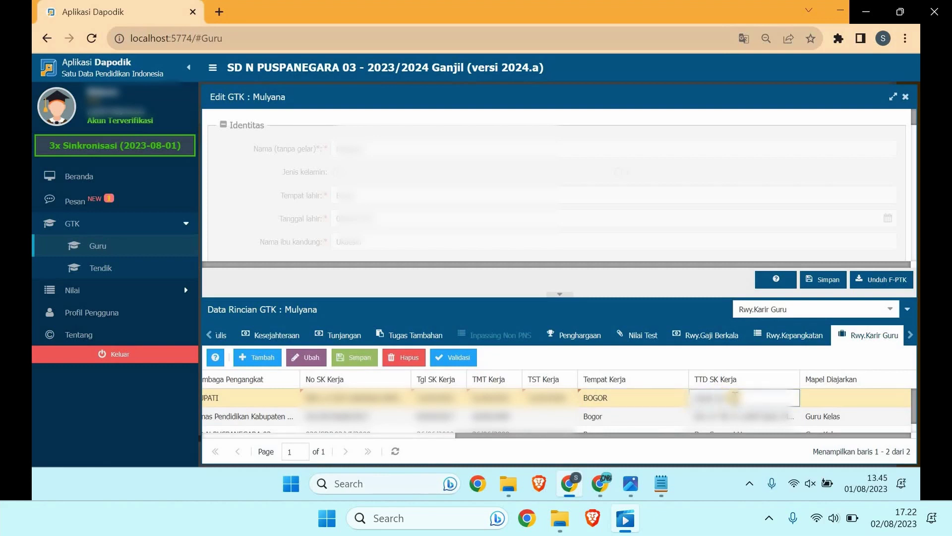
click(831, 398)
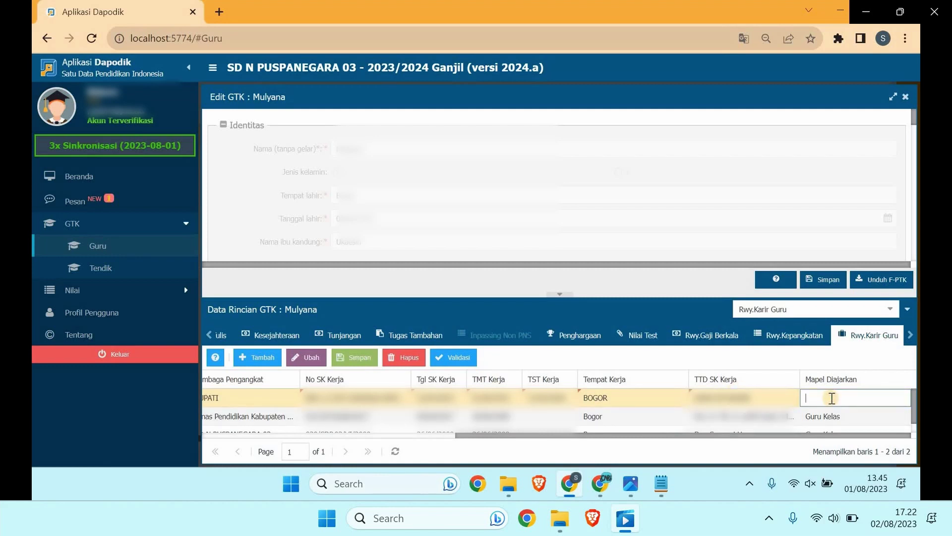
text(GURU KELAS)
key(Return)
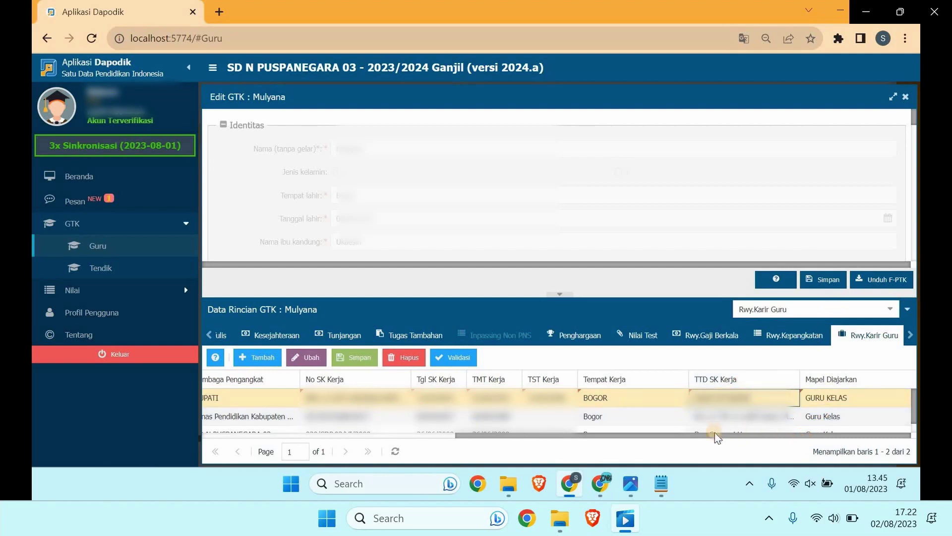
drag(715, 432, 388, 415)
click(350, 364)
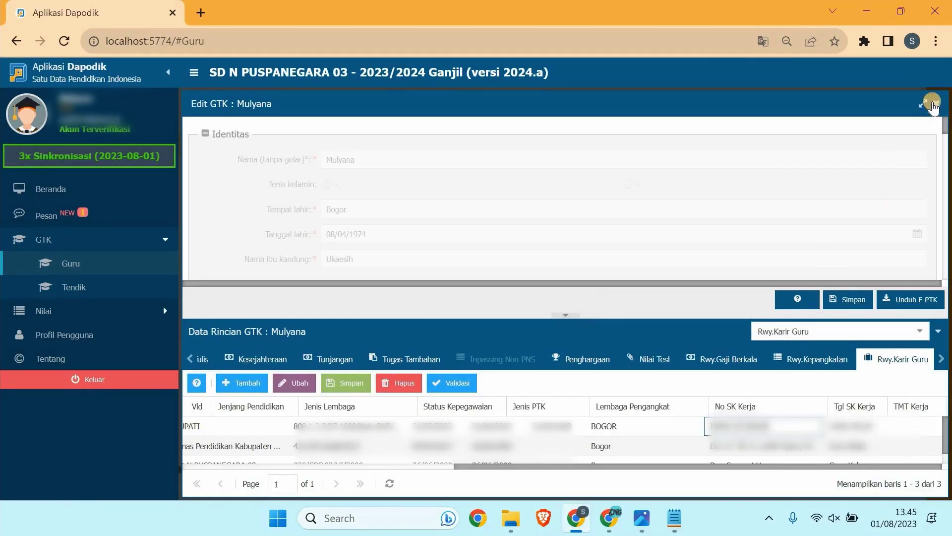
Step: Close the Edit GTK window, review the top of the Notepad notes, then minimize Notepad
click(938, 105)
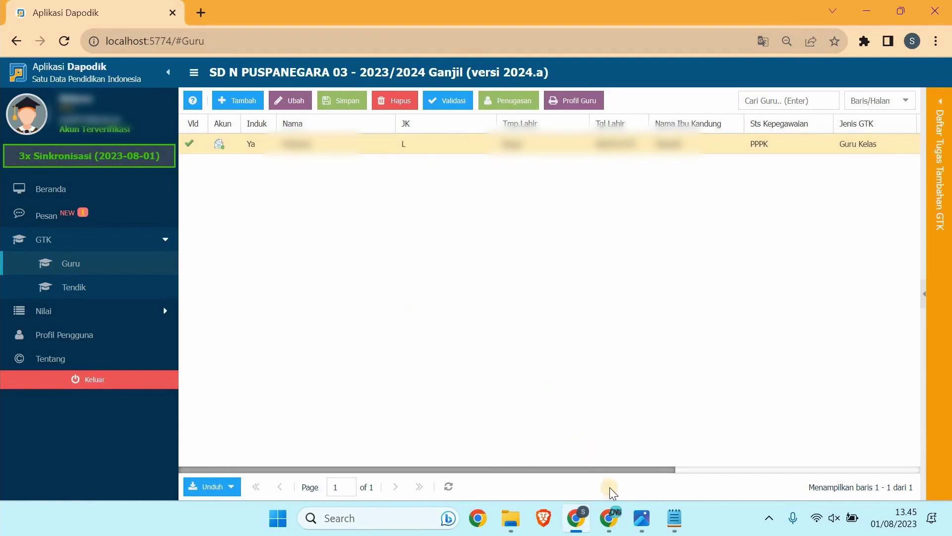
click(672, 518)
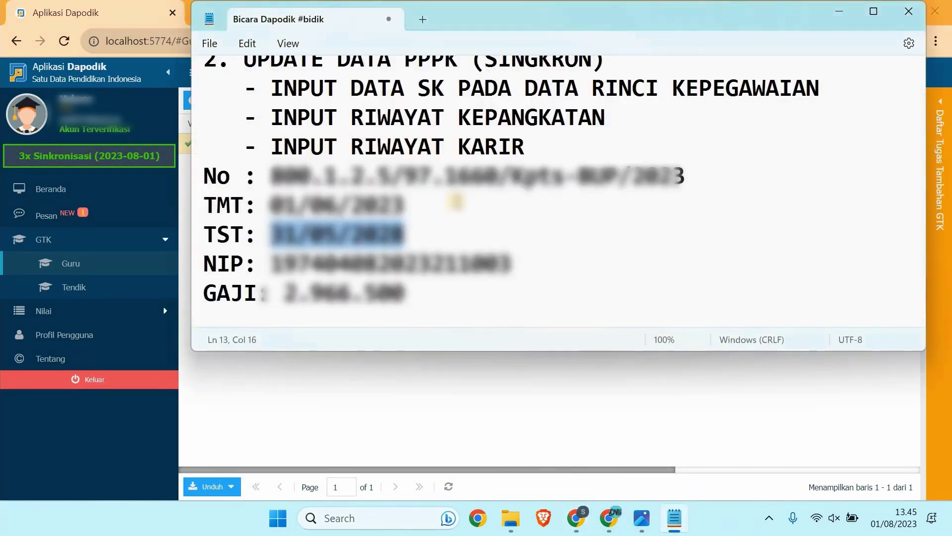
scroll(459, 201, up, 2)
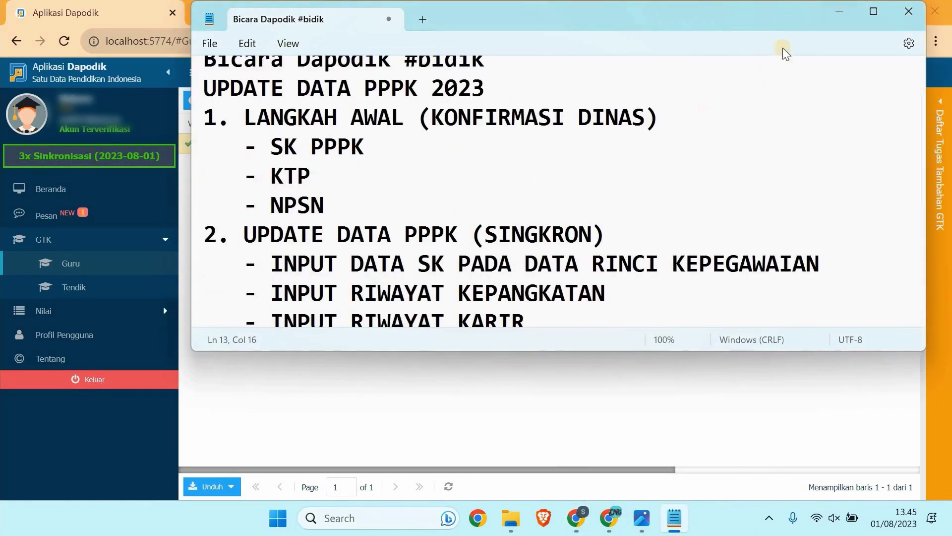
scroll(794, 49, up, 1)
click(845, 12)
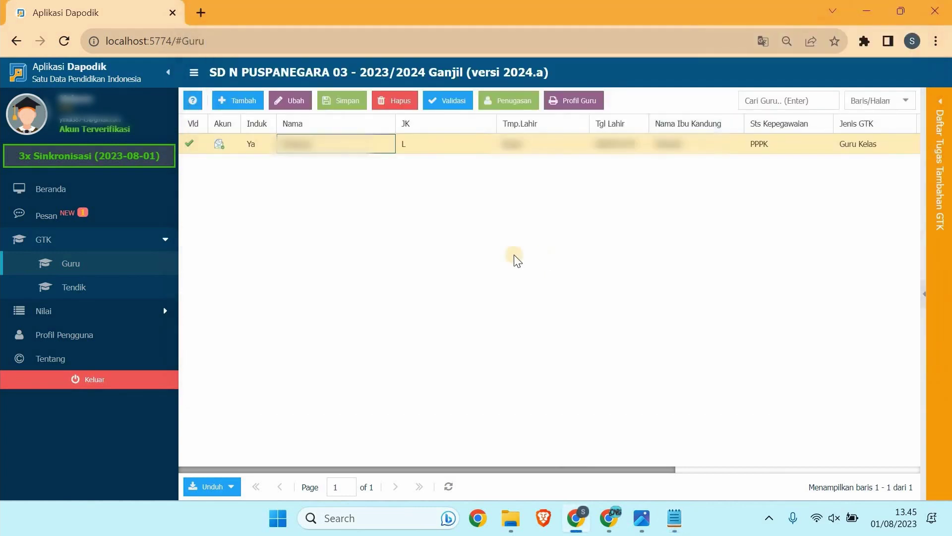